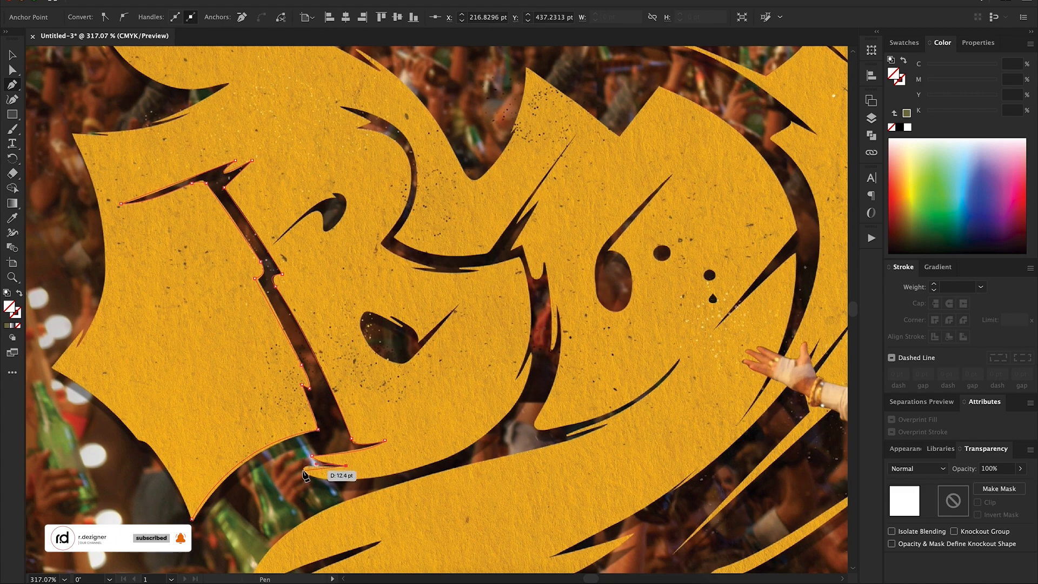
Continue the Pen path along the lower edge of the B-shaped letter and up its outer side to the upper corner.
left_click_drag(303, 471, 303, 477)
left_click_drag(401, 472, 457, 457)
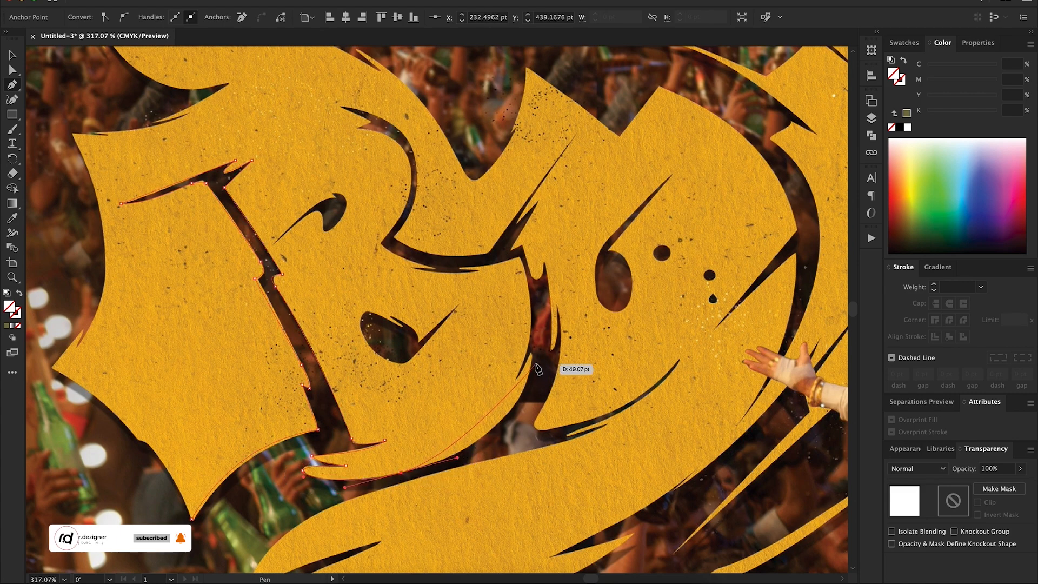
left_click_drag(532, 353, 517, 260)
left_click_drag(520, 256, 491, 171)
left_click(520, 256)
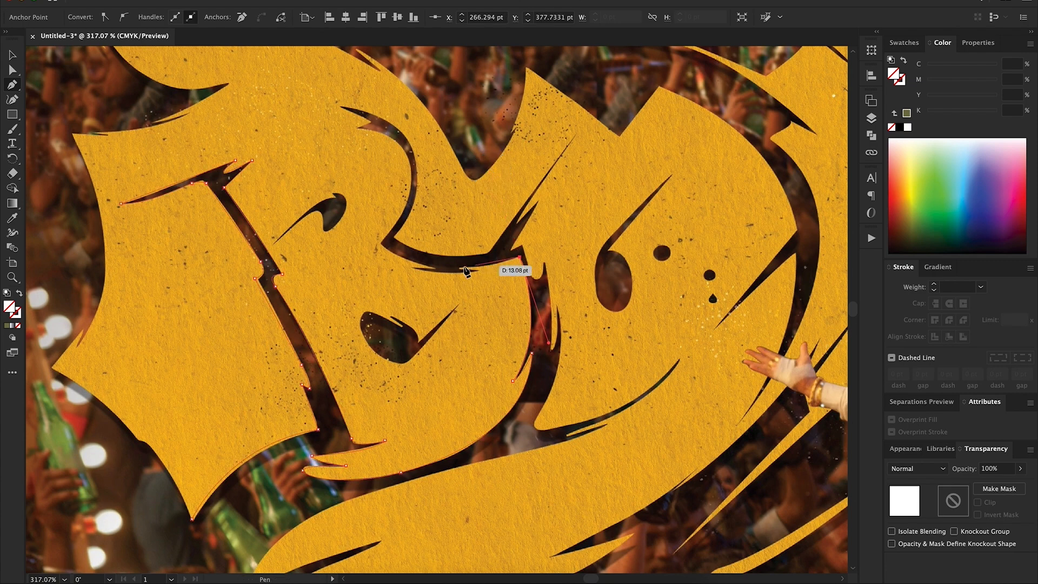
Trace the sliver above the B-shaped letter's bowl and its inner S-curve up to the curved tip with the Pen tool.
left_click_drag(458, 267, 361, 229)
left_click(459, 268)
left_click(412, 268)
left_click(439, 268)
left_click(378, 244)
left_click(411, 158)
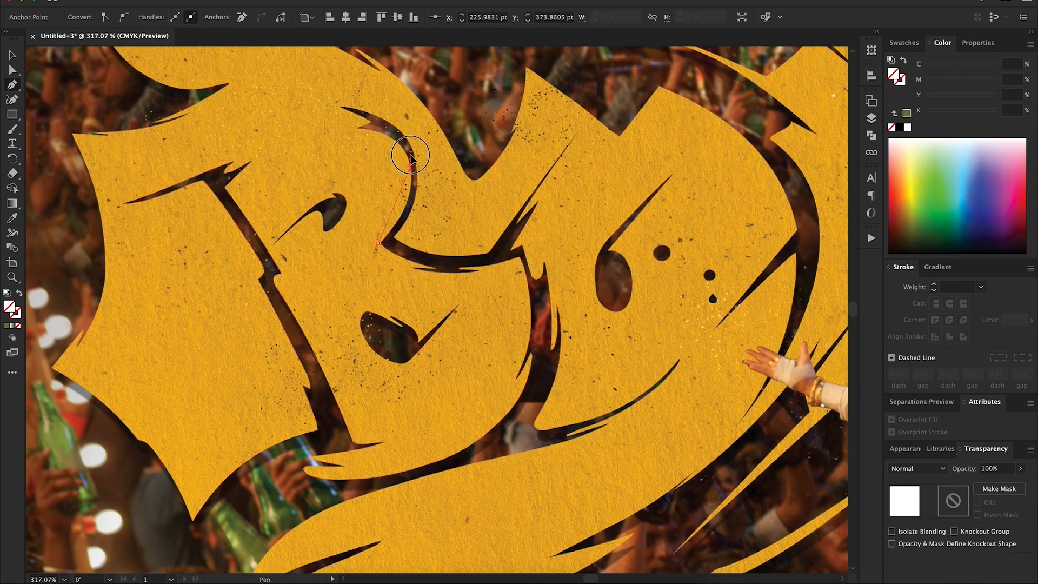
left_click_drag(398, 120, 362, 132)
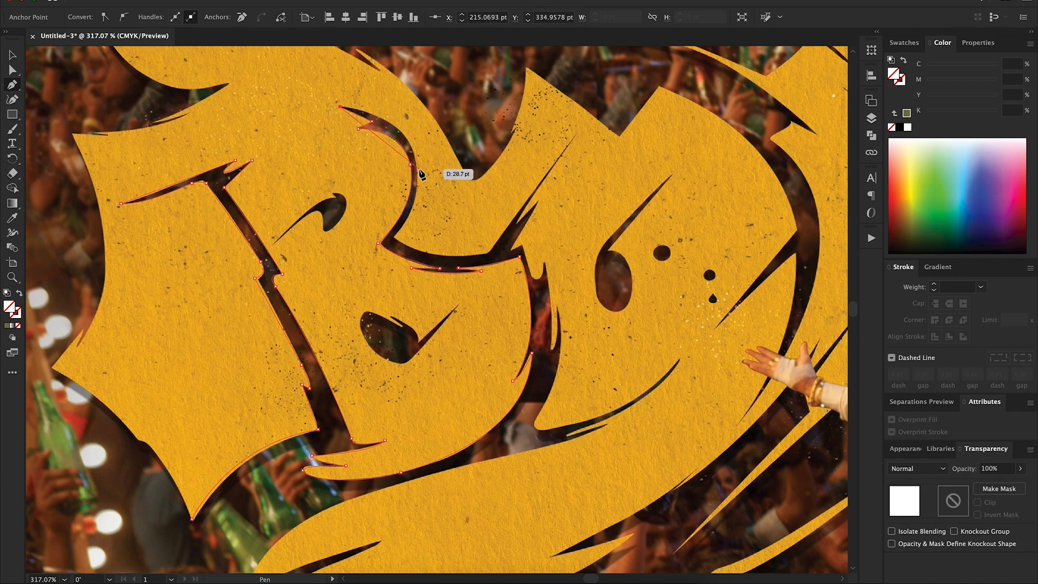
Trace the opposite side of the S-curve and the long diagonal spike to the junction with the O-shaped letter.
left_click_drag(417, 168, 419, 223)
left_click(489, 254)
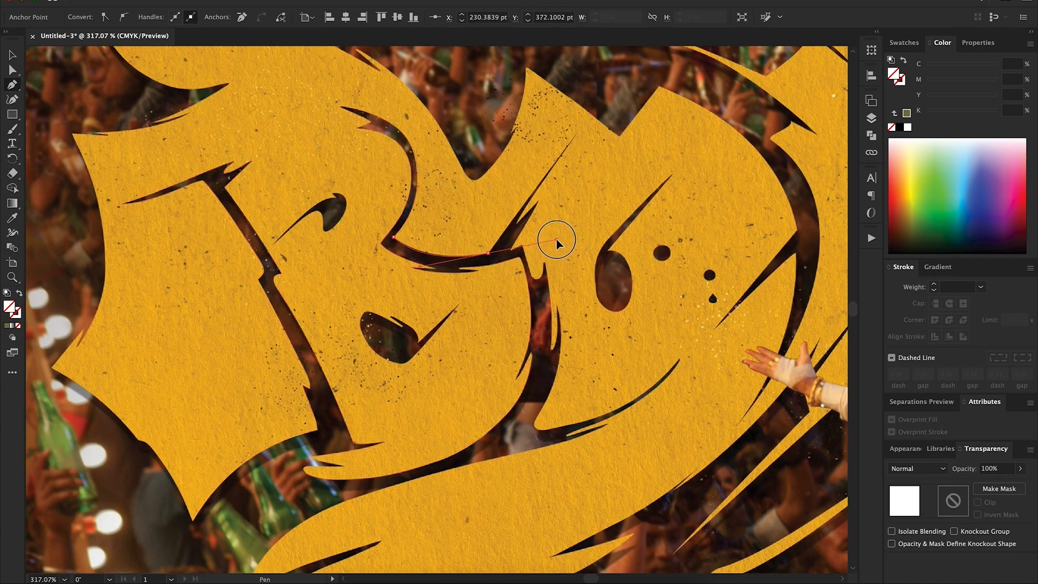
left_click(525, 245)
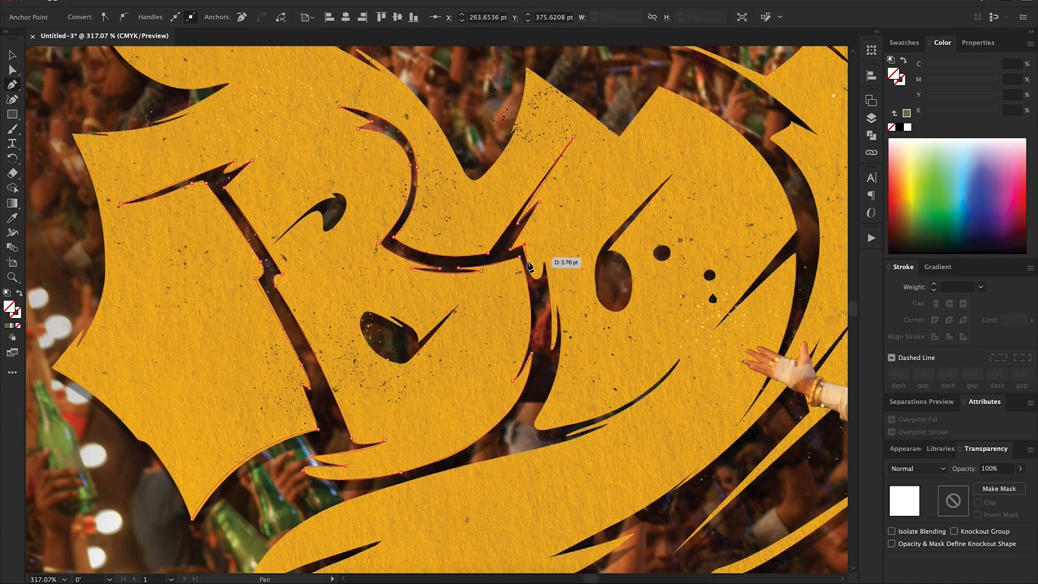
Trace the O-shaped letter's side of the gap next to the B-shaped letter, including its narrow upward spike.
left_click_drag(551, 351, 549, 373)
left_click(551, 351)
left_click_drag(558, 303, 556, 261)
left_click(558, 304)
left_click_drag(548, 395, 568, 426)
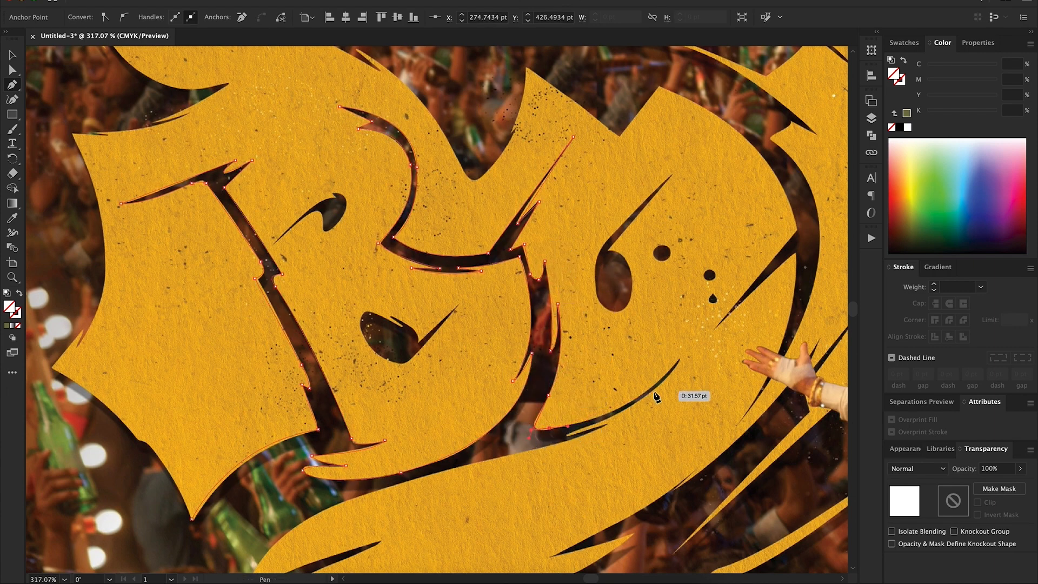
Trace the curved sliver at the base of the O-shaped letter out to its tip and back to the gap.
left_click(539, 429)
left_click_drag(680, 359, 725, 299)
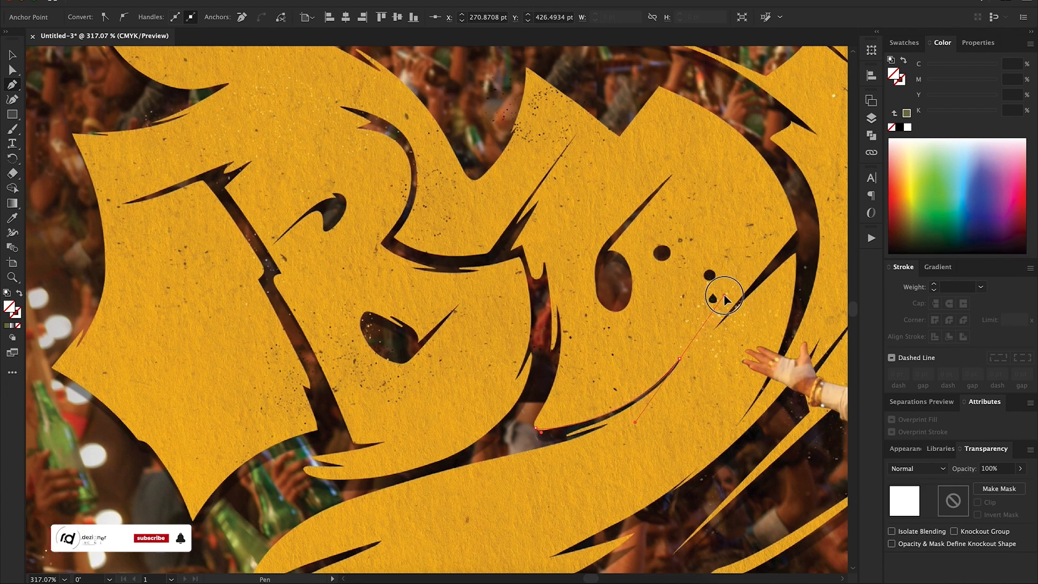
left_click(680, 359)
left_click_drag(566, 436, 431, 469)
left_click(566, 435)
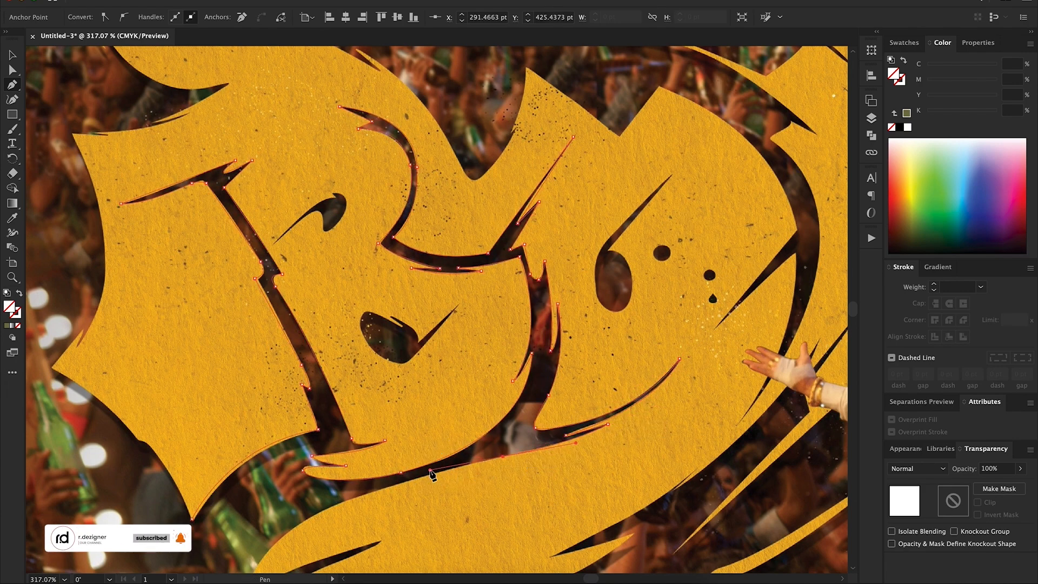
Trace the upper edge of the long swoosh under the letters and the pointed cut near its end.
scroll(431, 470, "down", 3)
left_click_drag(276, 451, 274, 554)
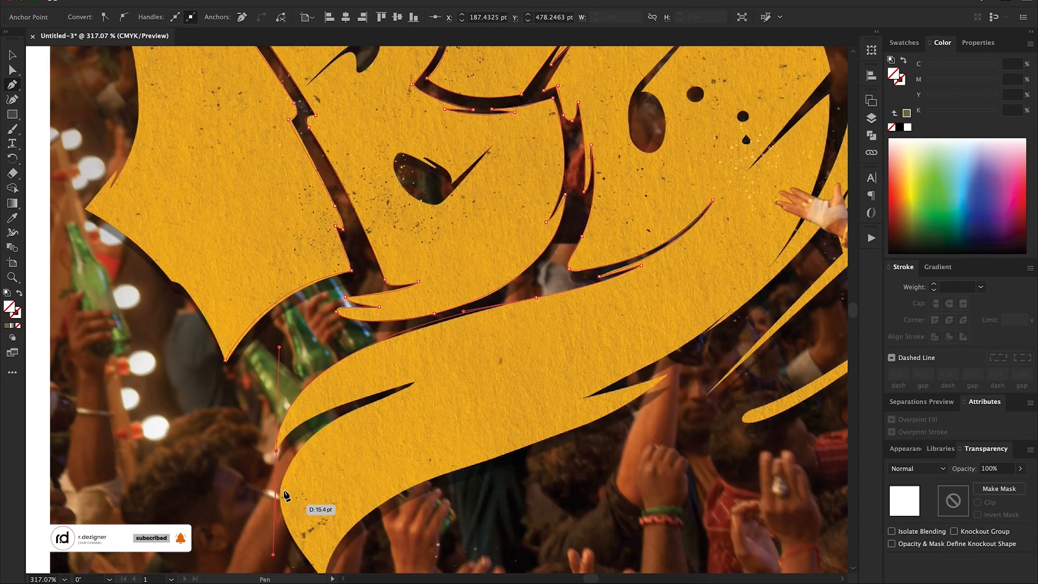
left_click_drag(414, 383, 514, 354)
left_click(415, 382)
scroll(294, 379, "down", 3)
left_click_drag(281, 394, 292, 468)
key("super+z")
left_click_drag(350, 300, 304, 314)
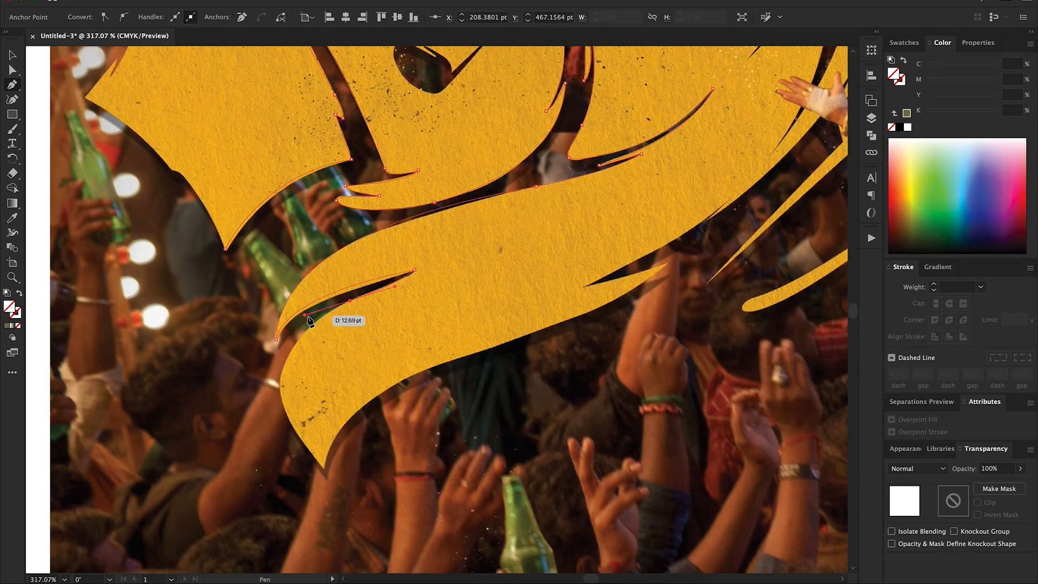
Trace around the swoosh's pointed end and along its lower edge to the inner tip of the underside notch.
left_click_drag(283, 405, 298, 438)
left_click(324, 468)
left_click_drag(405, 379, 494, 337)
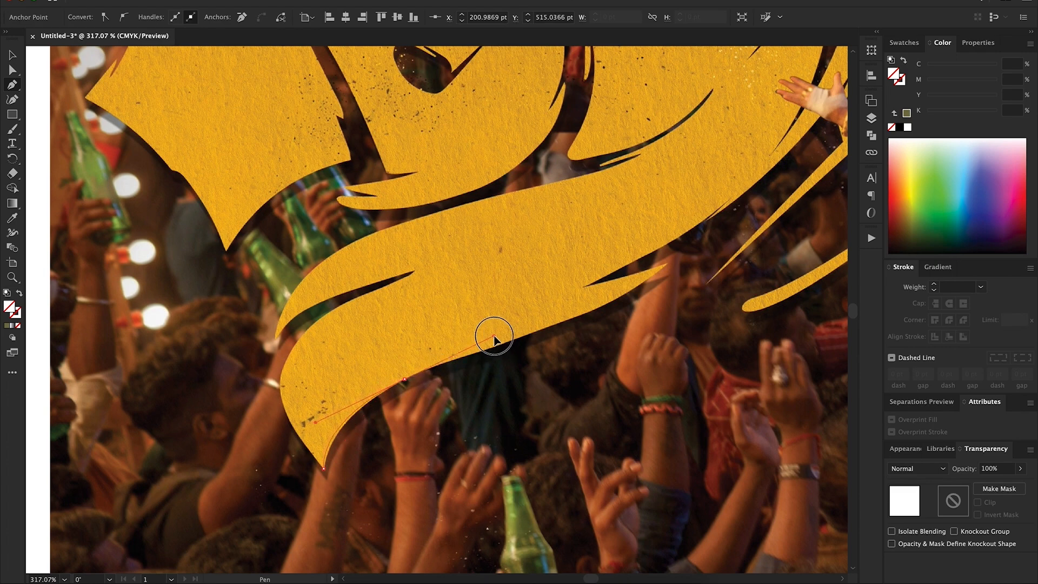
left_click(490, 346)
left_click_drag(667, 264, 738, 202)
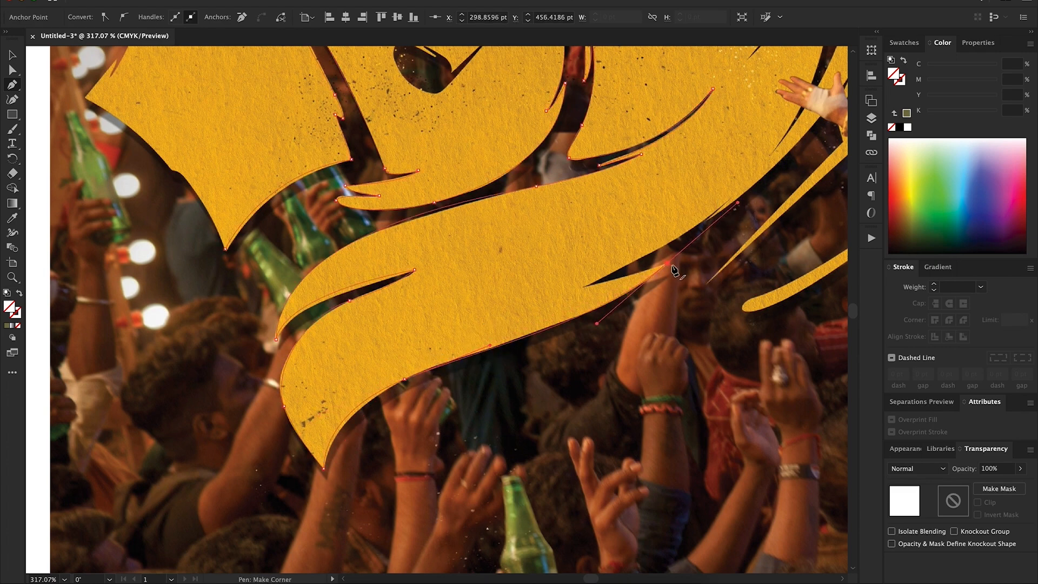
left_click(584, 287)
Trace the swoosh's underside toward the man's wrist, then outline the diagonal spike above his hand and the long streak beneath it.
scroll(583, 288, "right", 5)
scroll(583, 288, "up", 2)
left_click_drag(456, 305, 511, 256)
left_click_drag(577, 176, 615, 180)
scroll(640, 92, "up", 2)
left_click(552, 301)
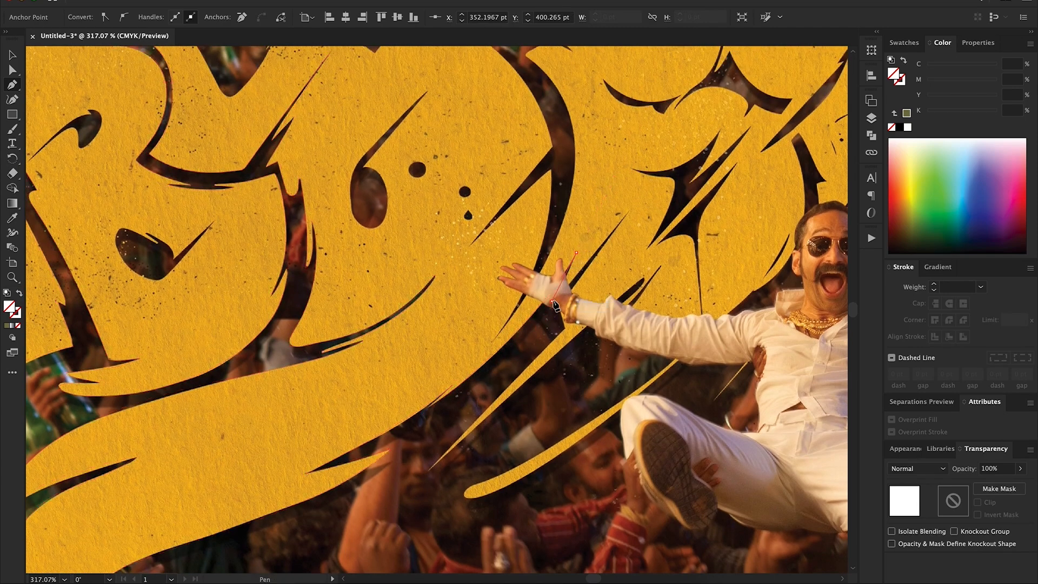
left_click(628, 212)
left_click(428, 470)
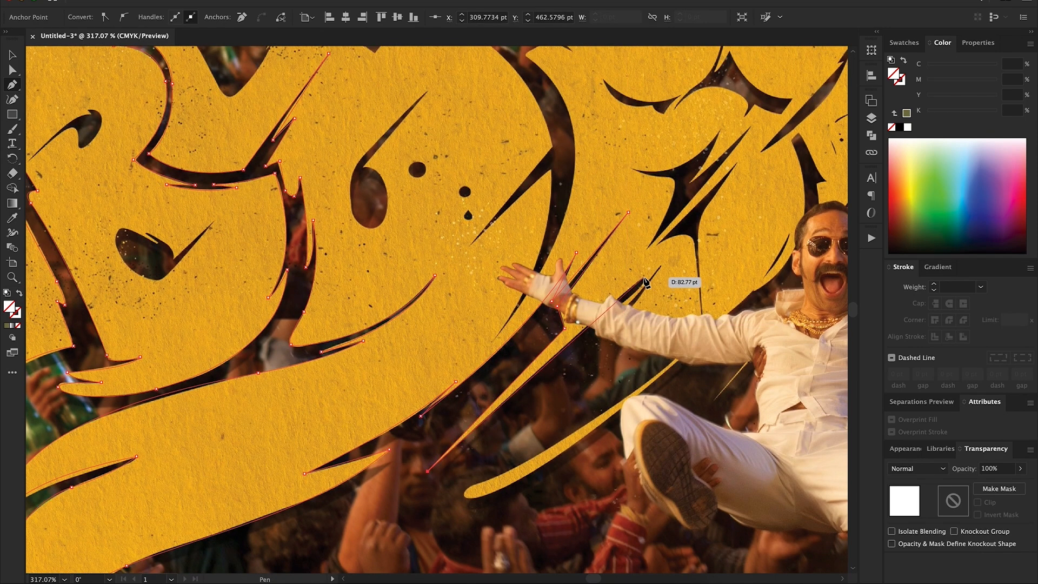
Outline the short diagonal spikes above the man's sleeve, carrying the path across his forearm.
left_click(579, 326)
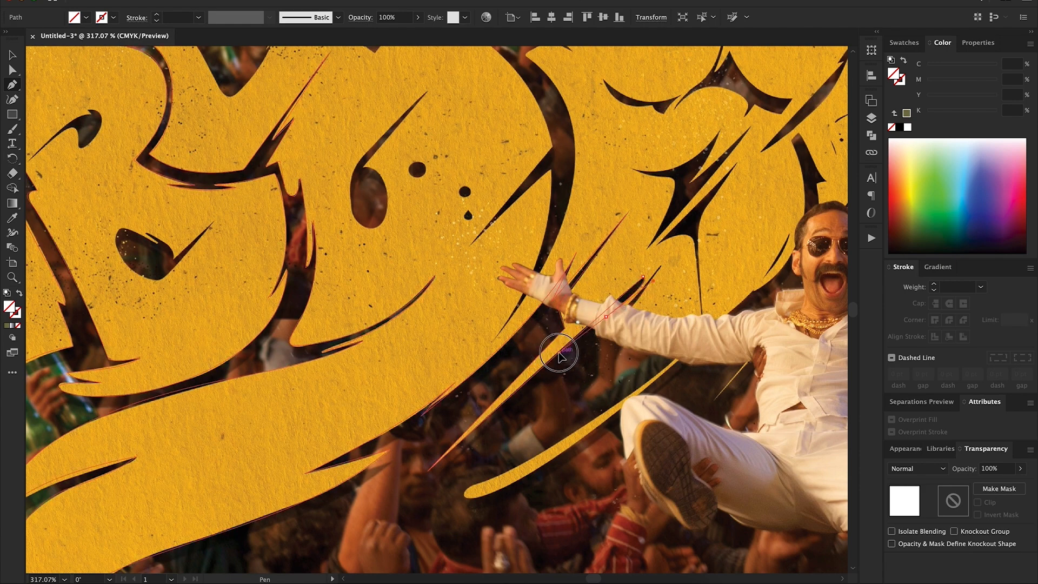
left_click_drag(559, 353, 559, 353)
left_click(606, 316)
left_click_drag(624, 309, 655, 275)
left_click(661, 267)
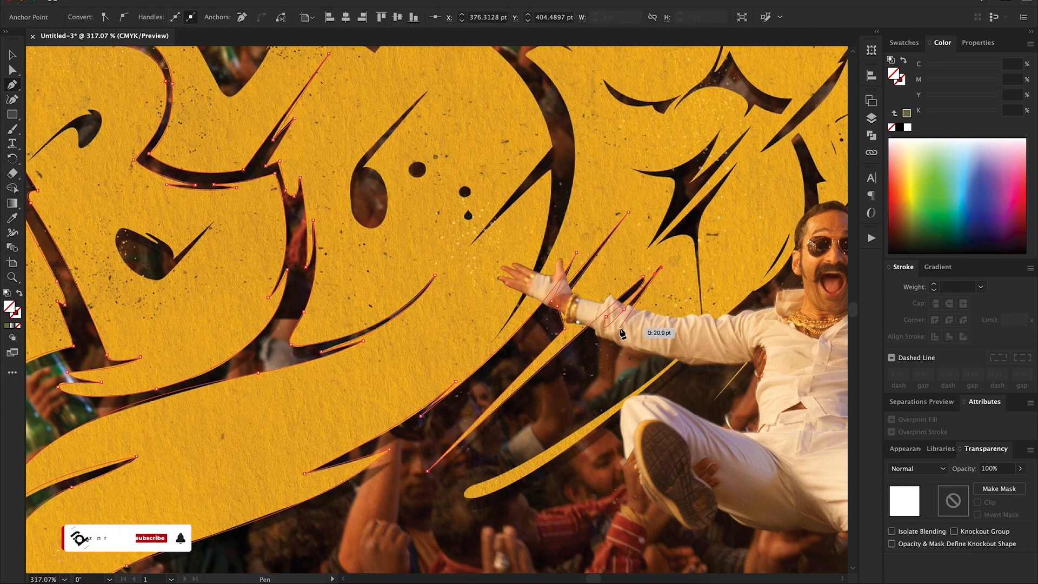
left_click(620, 330)
Outline the long round-ended yellow streak below the man's outstretched arm and bring the path back to his sleeve.
left_click_drag(541, 453, 403, 533)
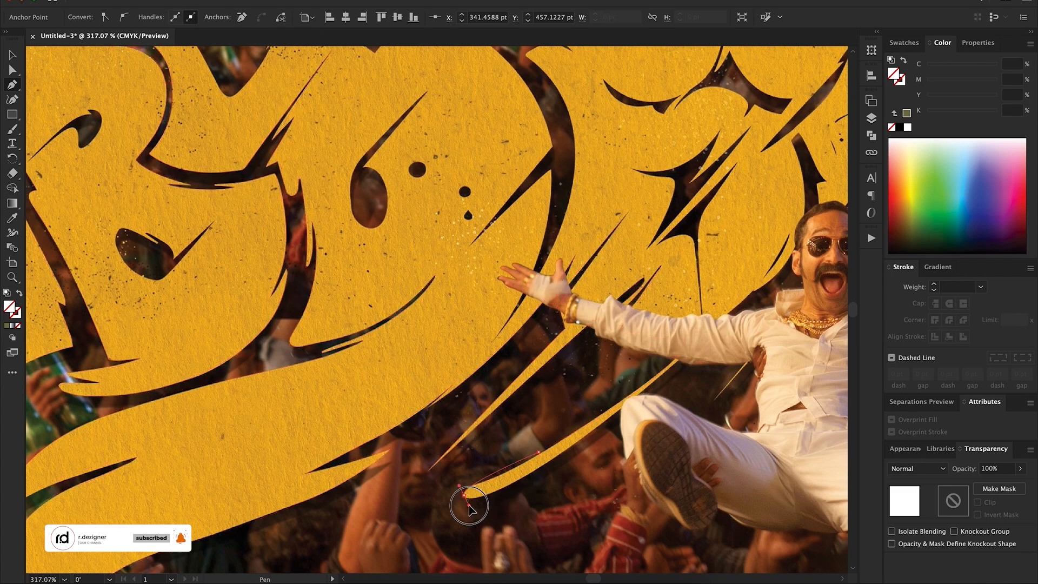
mouse_move(485, 481)
left_mouse_down()
mouse_move(460, 490)
mouse_move(556, 461)
left_mouse_up()
left_click_drag(687, 353, 703, 339)
scroll(702, 339, "right", 1)
scroll(702, 340, "right", 3)
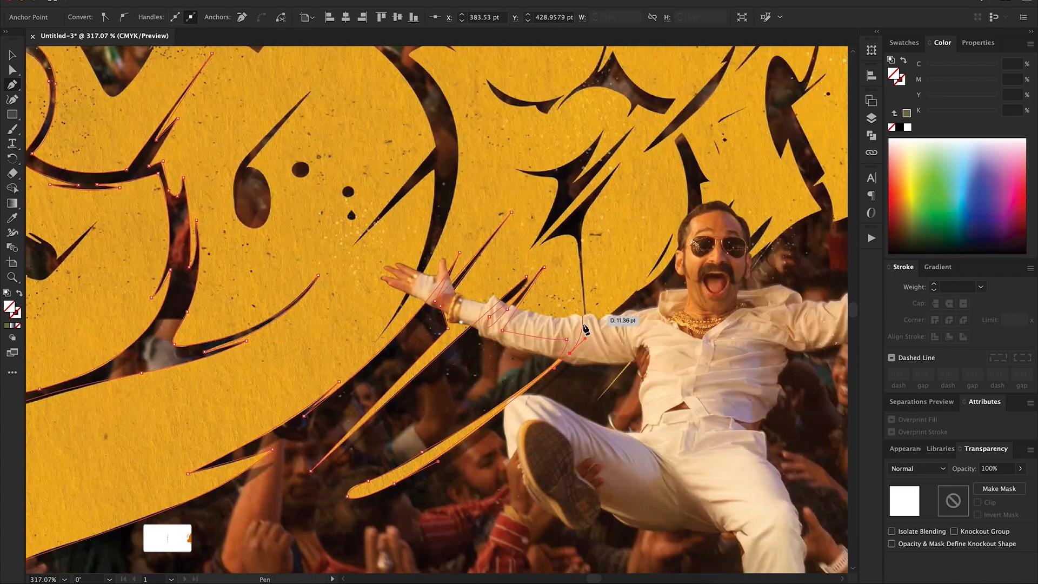
Trace the thin spike and dark wedge above the man's sleeve, and the lettering edge curving up beside his head.
left_click_drag(585, 310, 540, 248)
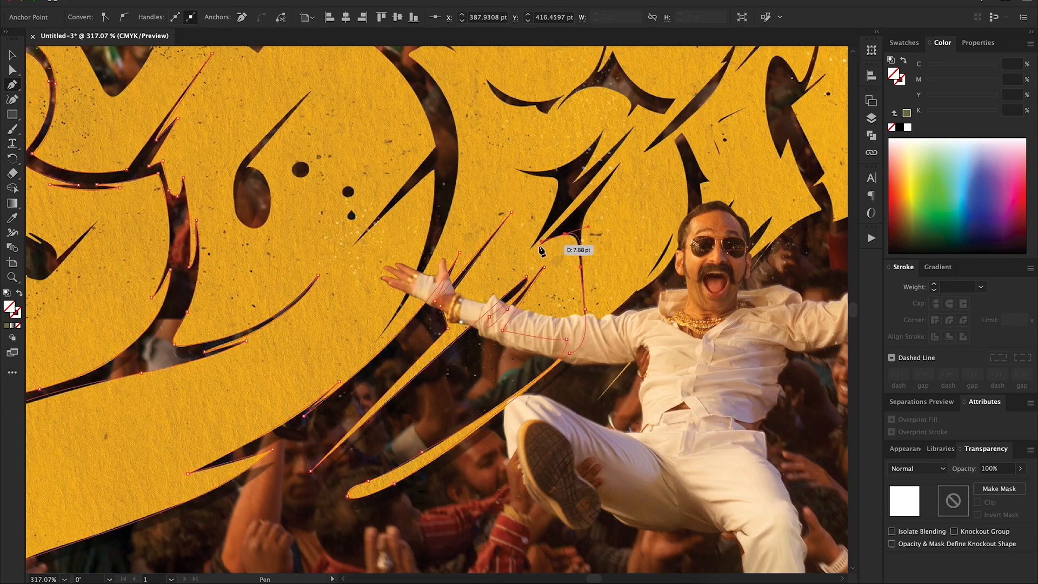
left_click(620, 162)
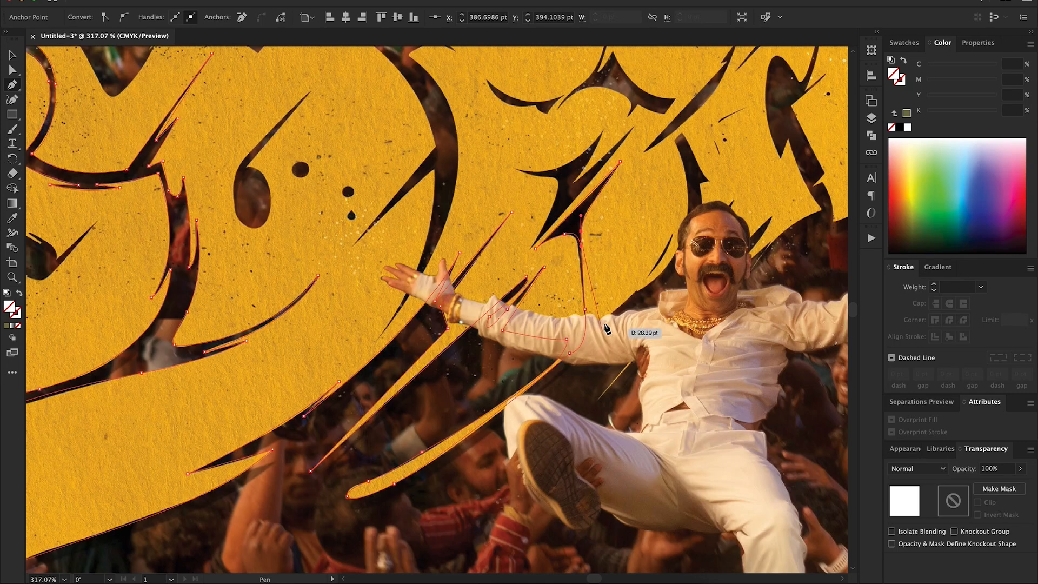
left_click_drag(606, 329, 624, 303)
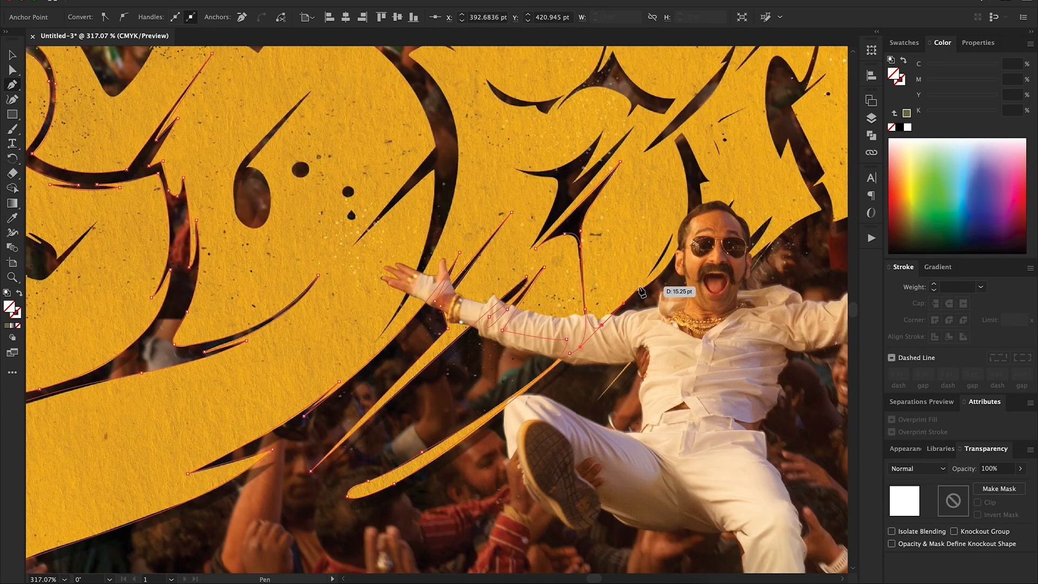
left_click_drag(673, 231, 679, 202)
left_click(672, 231)
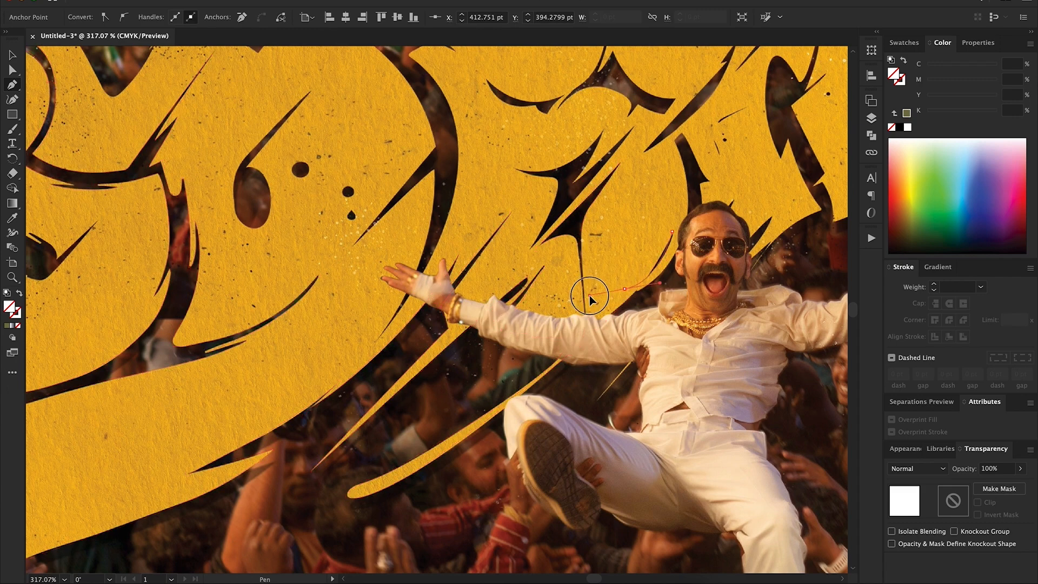
Trace the dark slot above the man's head and carry the path behind him to the thin spike under his arm.
left_click_drag(669, 286, 584, 277)
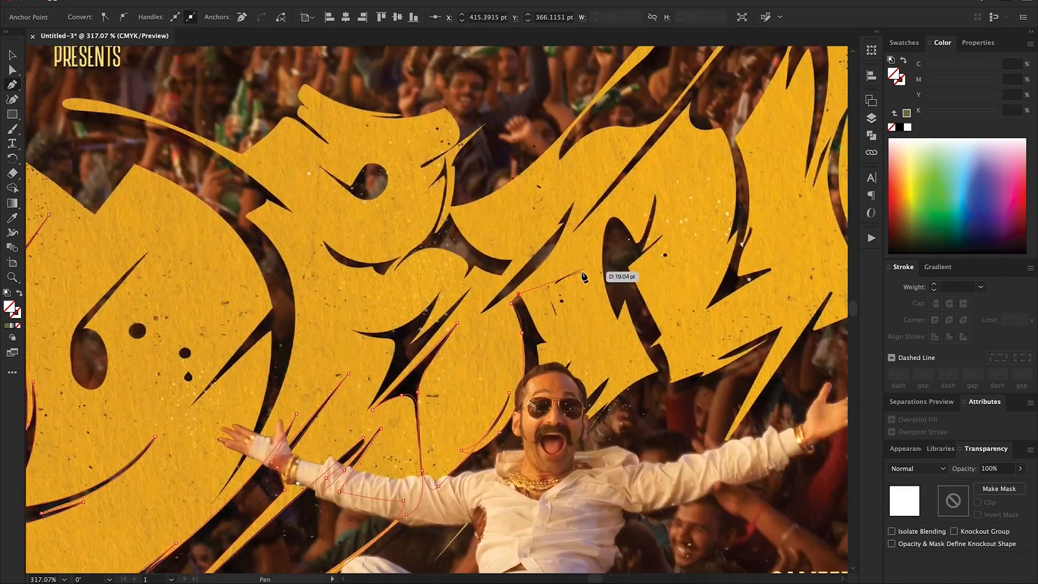
left_click_drag(545, 338, 561, 388)
left_click(547, 341)
scroll(561, 388, "down", 3)
left_click_drag(434, 487, 443, 487)
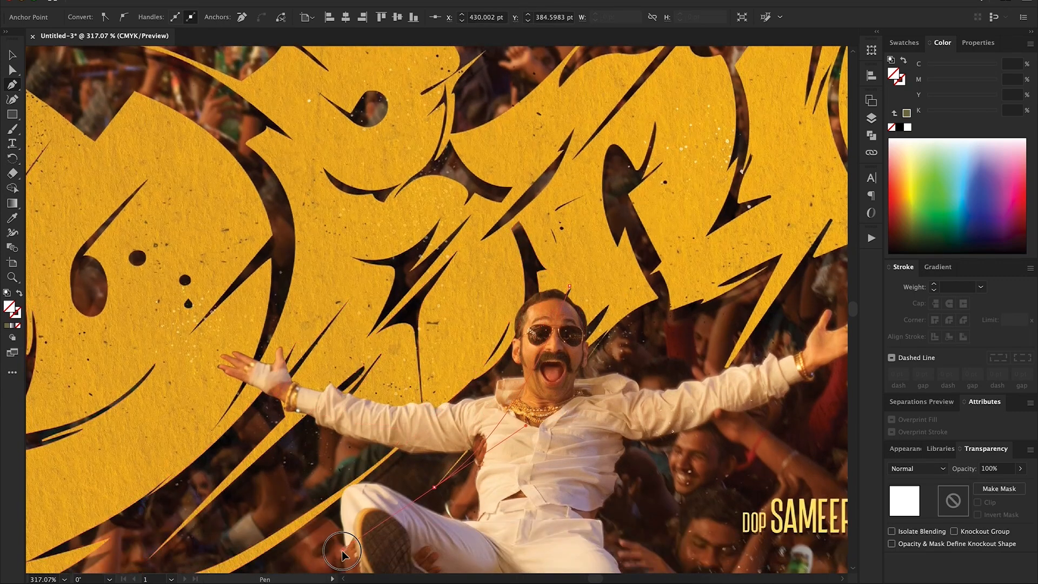
Trace the diagonal spike beside the man's head and the lower edge of the adjoining letter to its corner.
scroll(435, 487, "down", 4)
left_click_drag(608, 197, 627, 187)
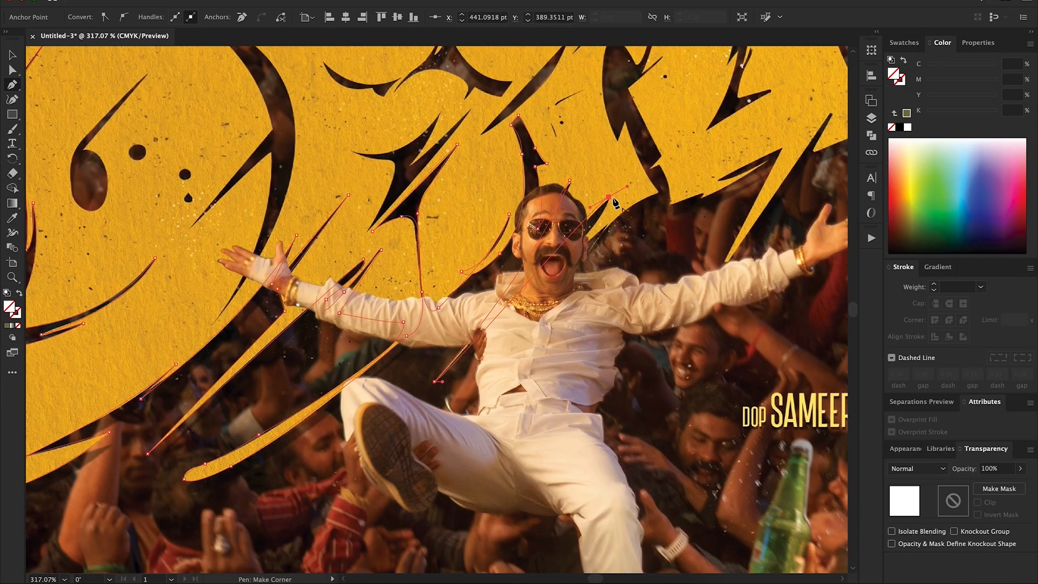
left_click_drag(623, 223, 615, 273)
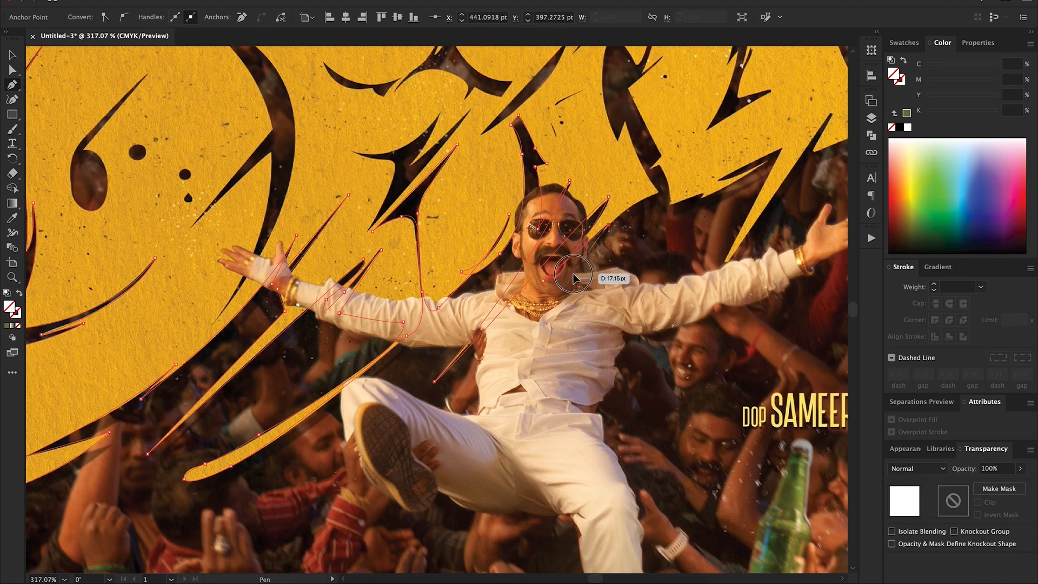
left_click_drag(660, 193, 684, 182)
Outline the arched dark slot in the letter beside the man's head, including its upper spikes and lower notch.
left_click_drag(626, 119, 629, 93)
scroll(624, 136, "up", 8)
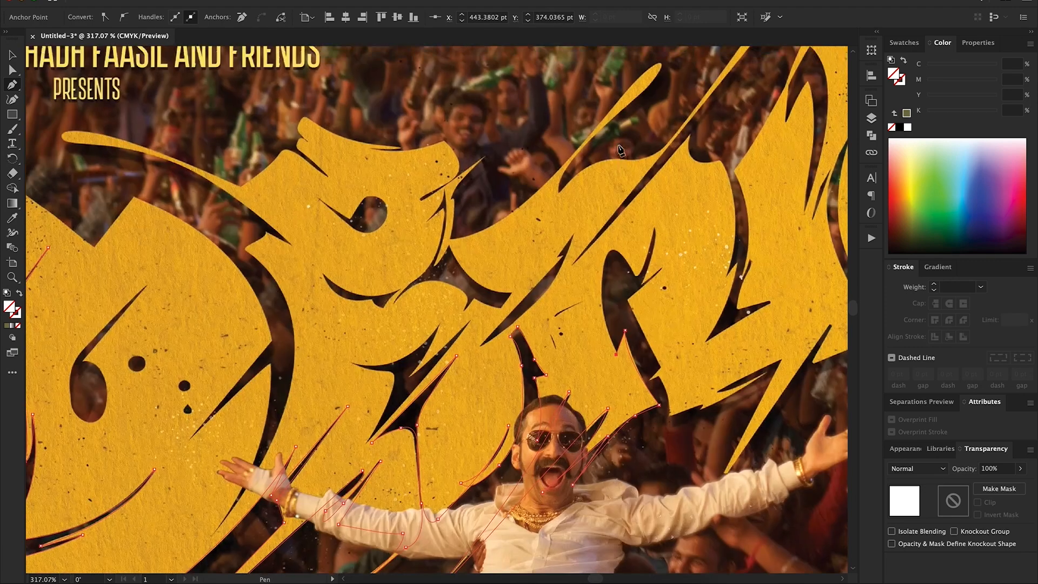
left_click_drag(607, 277, 664, 276)
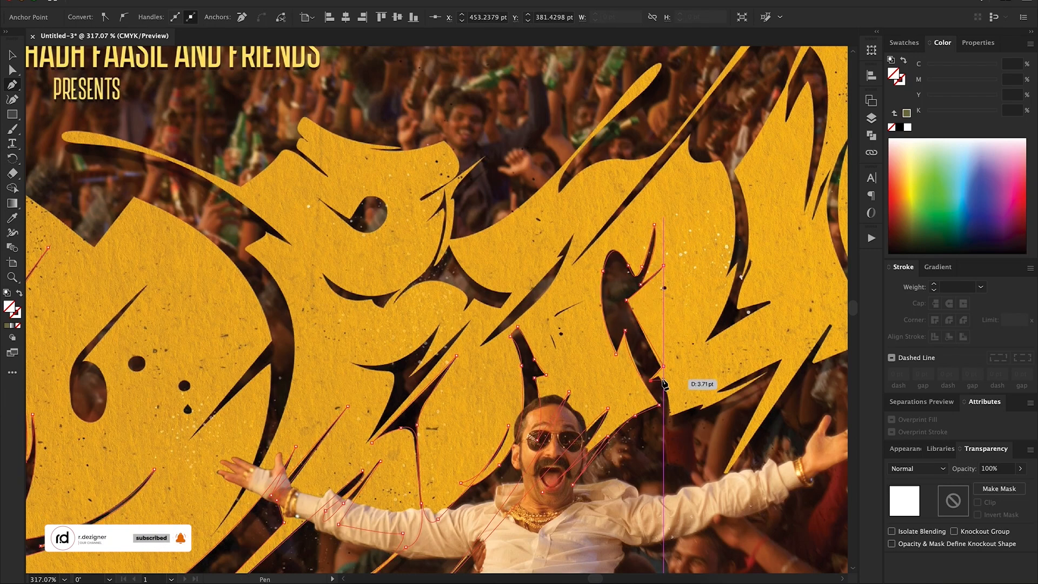
left_click_drag(665, 381, 699, 410)
Trace the thin notch in the letter's lower edge and the long spike pointing down to the man's raised forearm.
mouse_move(767, 372)
left_mouse_down()
mouse_move(703, 393)
mouse_move(784, 364)
left_mouse_up()
left_click_drag(767, 472, 808, 472)
scroll(752, 362, "right", 3)
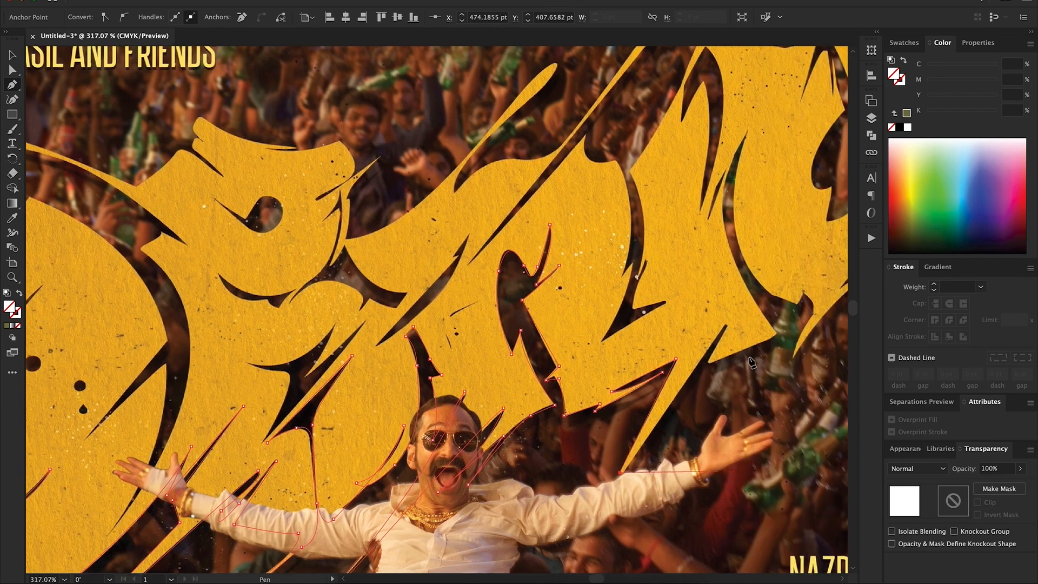
Trace the narrow slit beside the U-shaped letter up to its tip and back down around the letter's base.
scroll(757, 357, "right", 1)
scroll(790, 346, "up", 3)
scroll(790, 346, "right", 3)
left_click(604, 311)
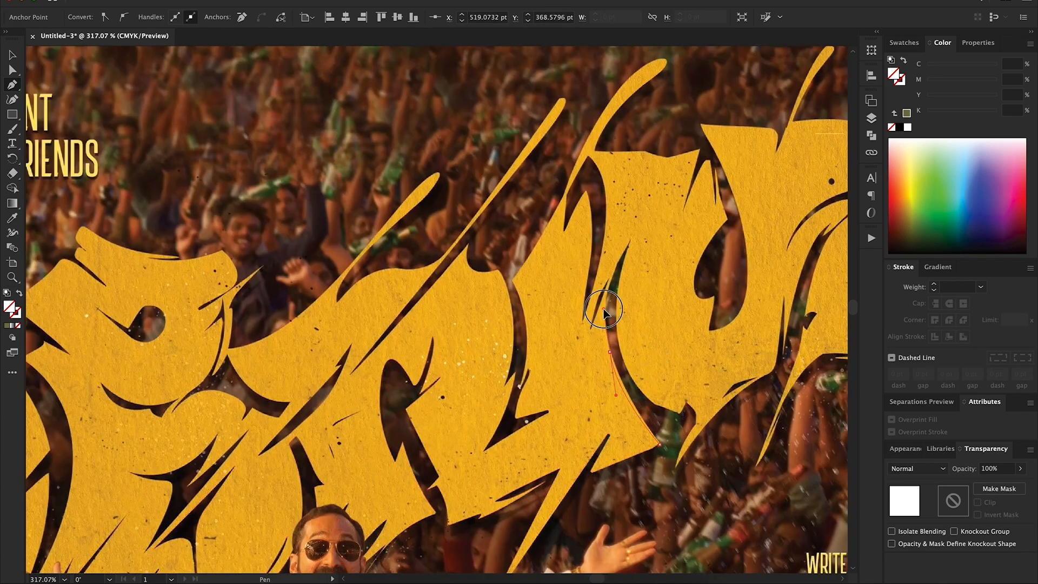
left_click(631, 239)
left_click_drag(622, 356, 686, 439)
left_click(680, 413)
left_click(691, 402)
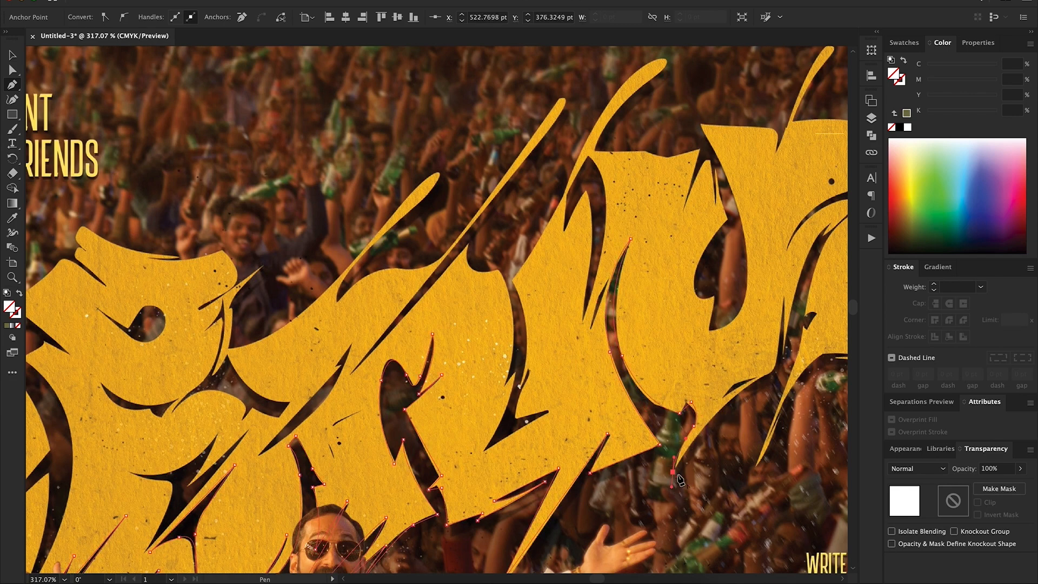
Trace the slit along the U-shaped letter's right edge, the curved dark slot up to its thin tip, and the small notch inside it.
left_click_drag(763, 375, 788, 301)
left_click(781, 356)
scroll(768, 367, "right", 3)
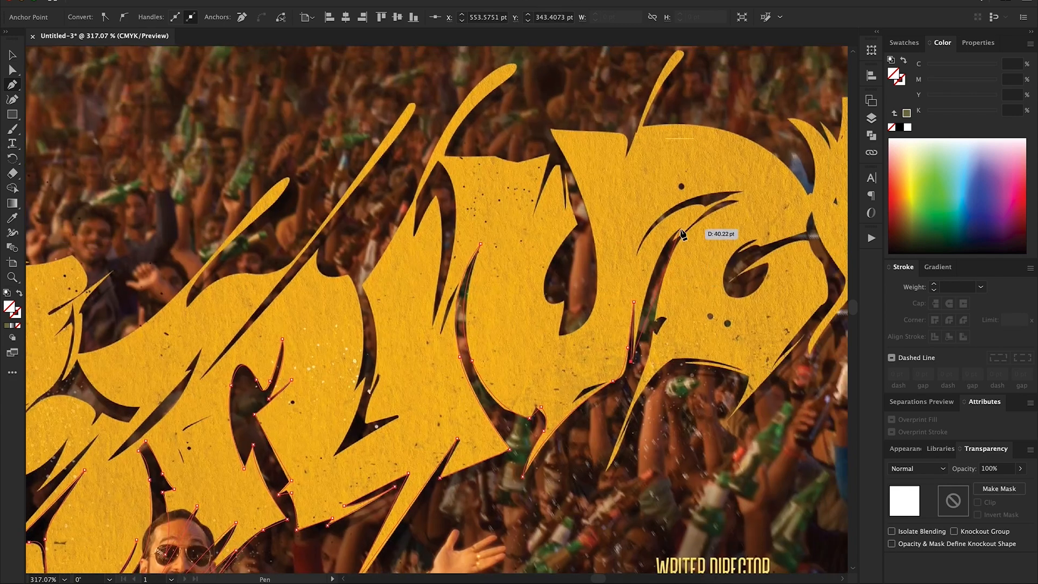
left_click_drag(681, 229, 676, 248)
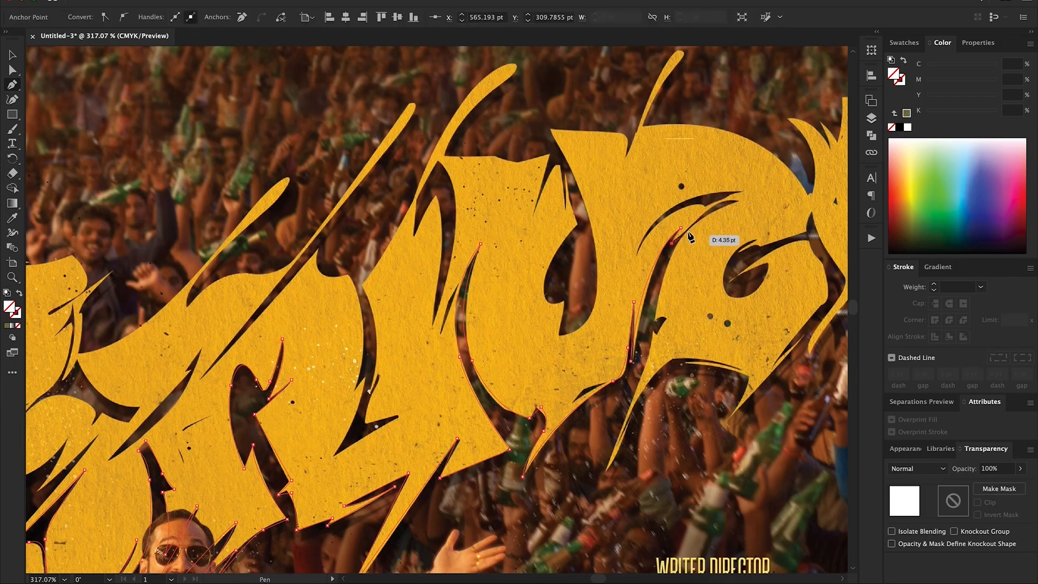
left_click_drag(741, 200, 670, 271)
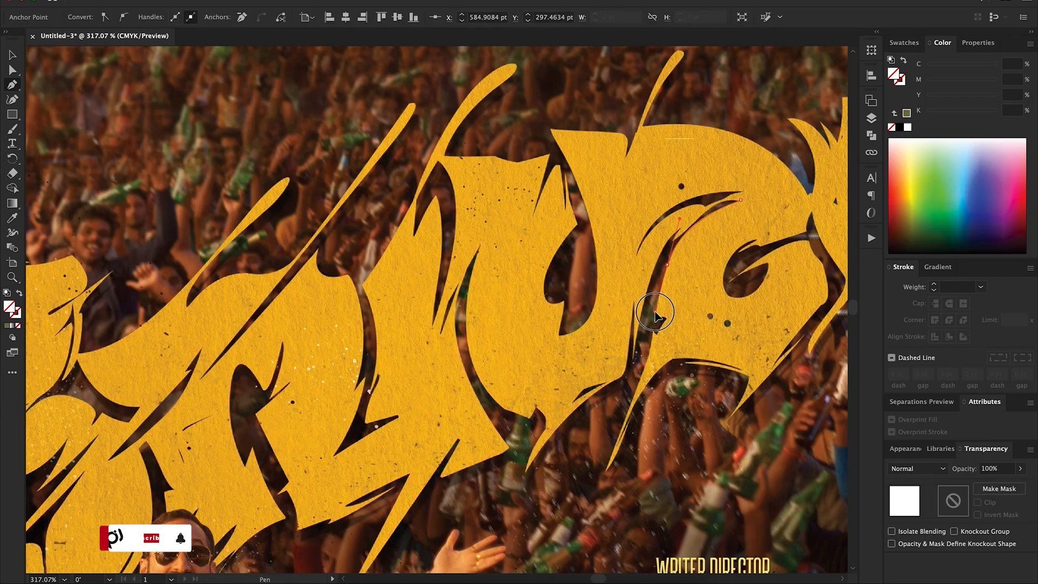
left_click_drag(661, 316, 674, 323)
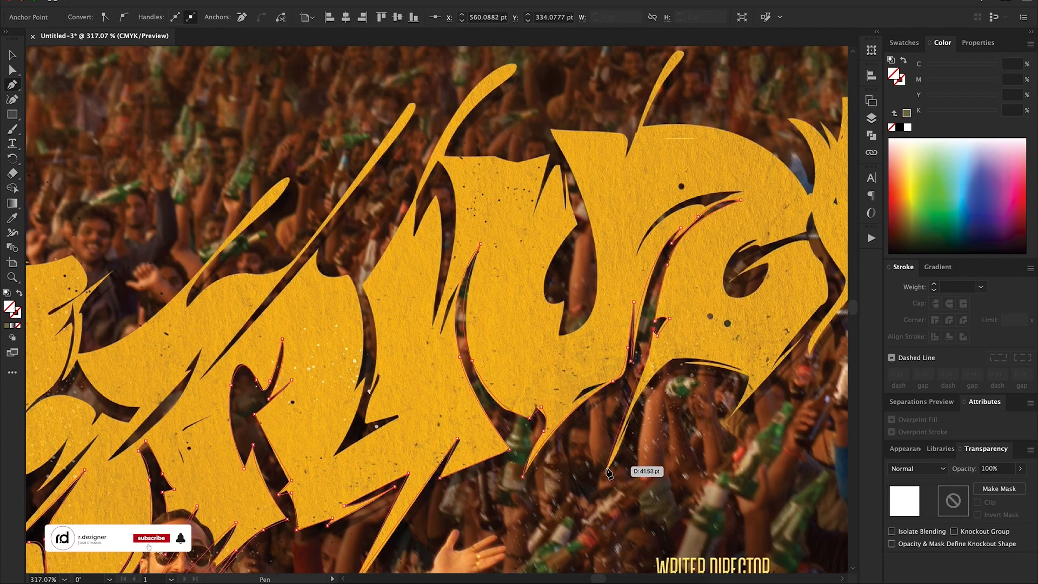
Outline the long thin yellow spike hanging below the curved slot, including its tip, the split beside it and its right edge.
left_click_drag(609, 474, 579, 494)
left_click_drag(634, 421, 642, 447)
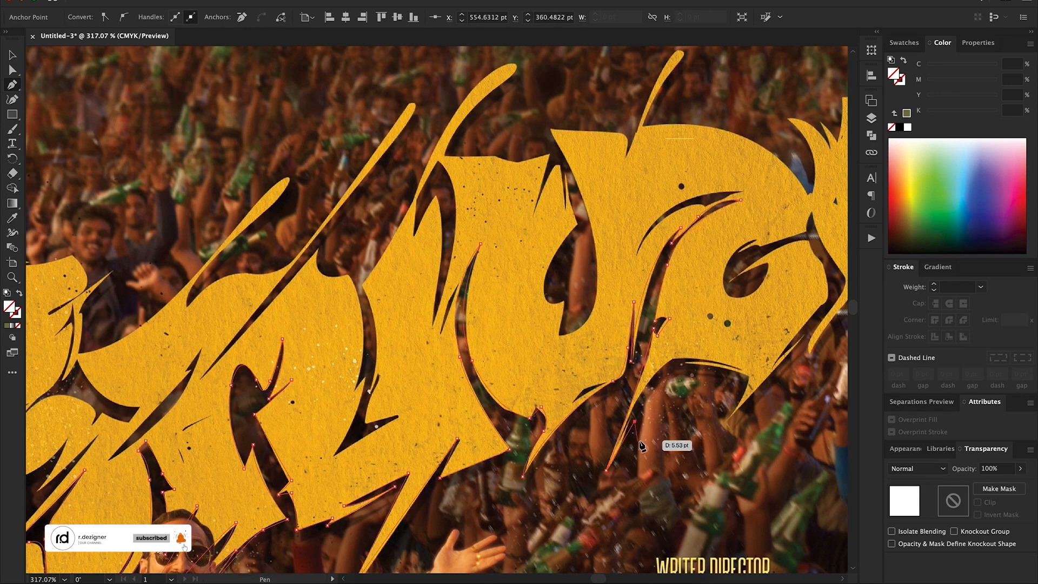
key("super+=")
key("super+=")
left_click_drag(433, 306, 421, 364)
key("z")
key("p")
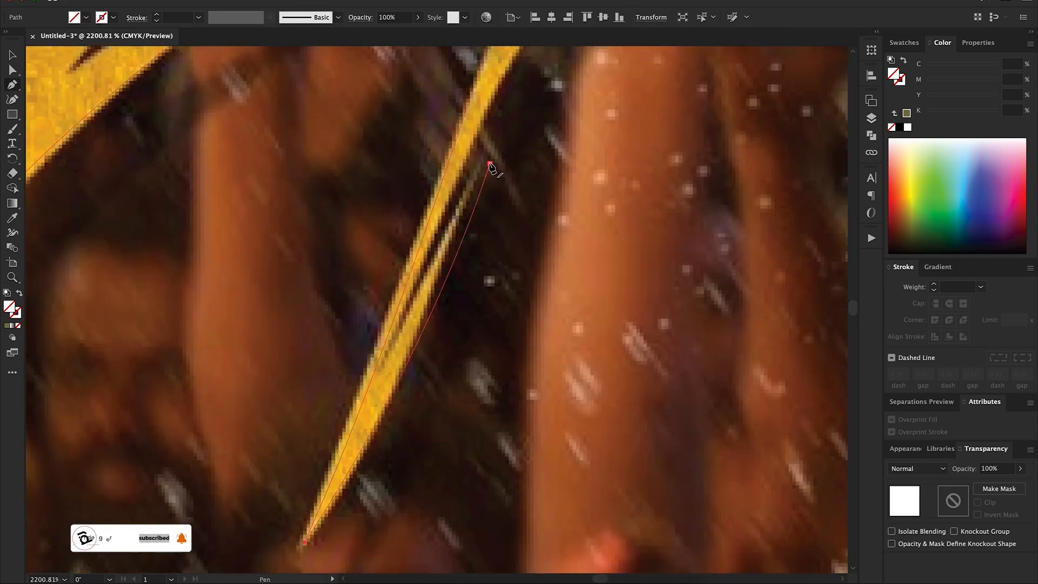
left_click(490, 164)
left_click(387, 359)
scroll(442, 306, "up", 5)
left_click_drag(545, 253, 602, 177)
scroll(599, 183, "right", 3)
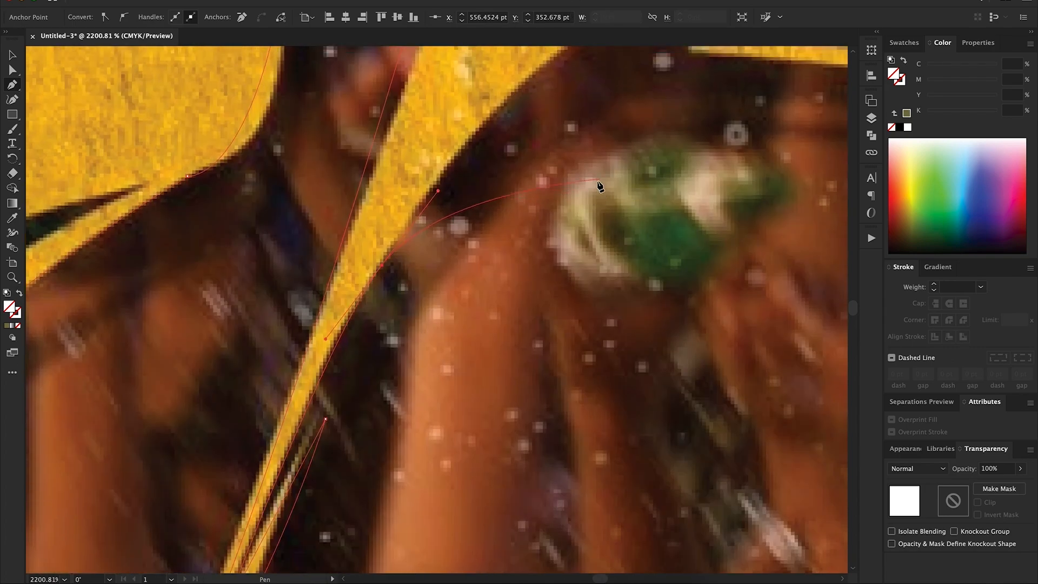
Trace the arched underside of the letter above the green bottle and the thin dark sliver beside it.
key("super+minus")
key("super+minus")
key("super+minus")
left_click_drag(519, 217, 559, 198)
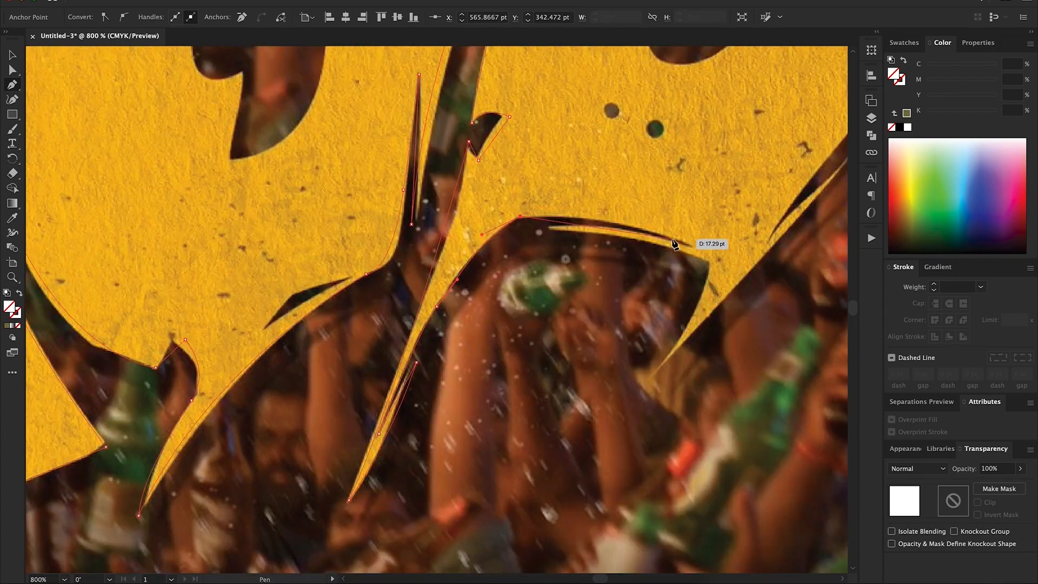
left_click_drag(694, 247, 750, 269)
left_click(694, 247)
left_click_drag(548, 228, 491, 243)
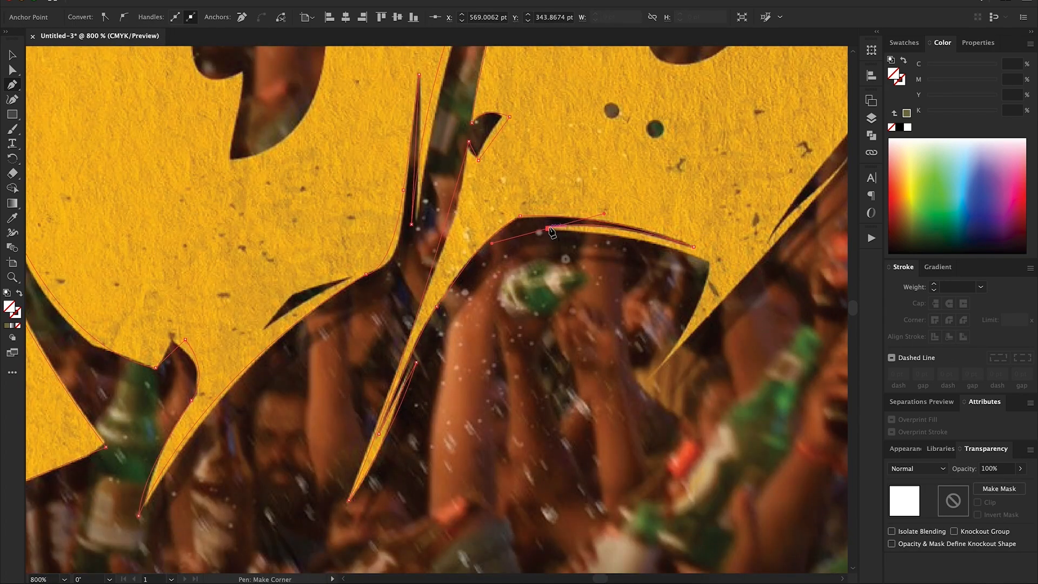
left_click(552, 232)
Trace the corner after the arch, the short spike pointing down, and the narrow slit on the letter's diagonal edge.
left_click(709, 261)
left_click_drag(643, 383, 588, 436)
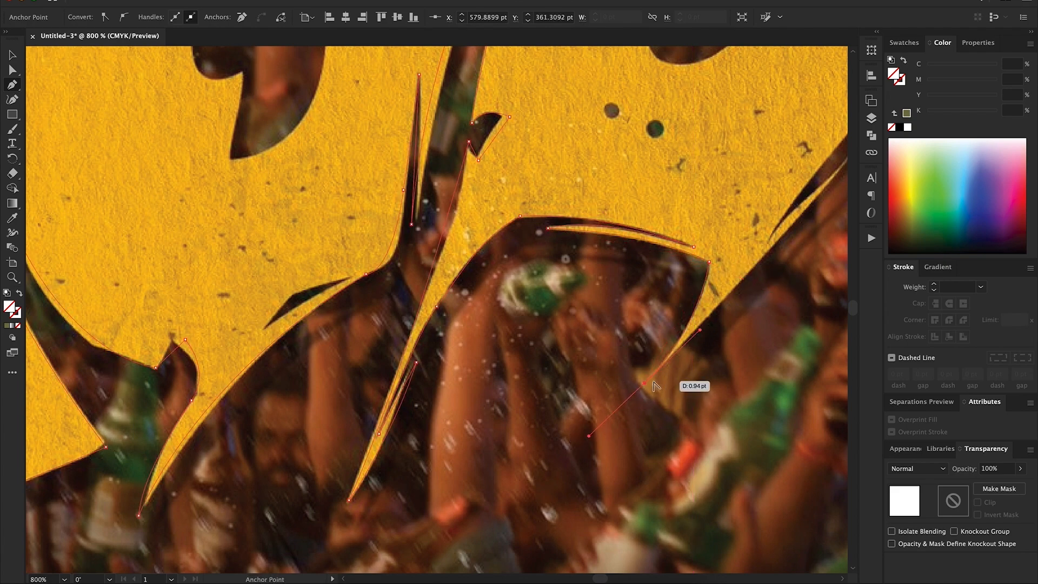
key("ctrl+minus")
key("ctrl+minus")
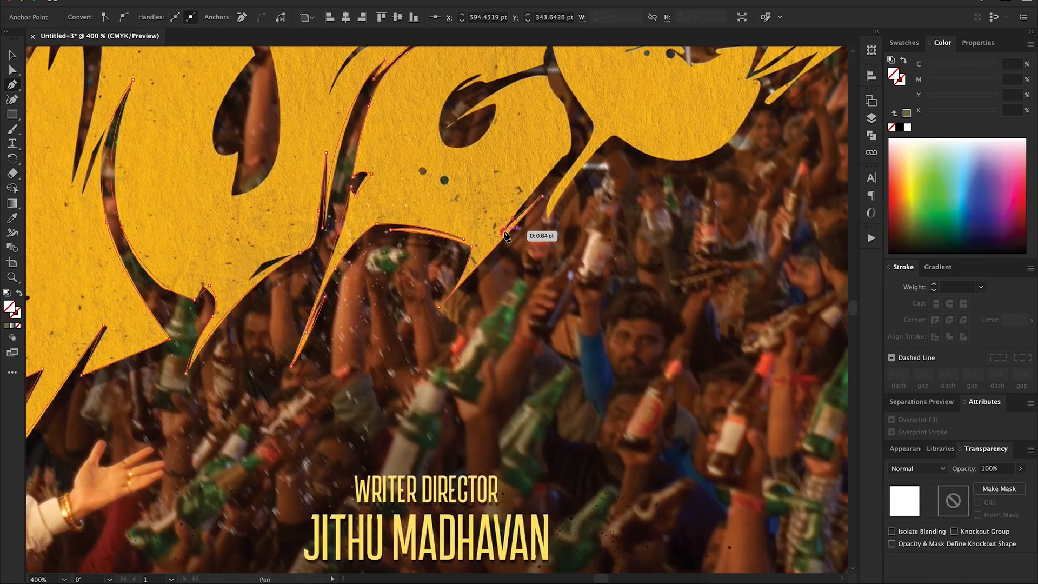
left_click(502, 232)
Trace the rounded letter's right edge and the hooked inner opening around its leaf-shaped lobe to the small upper hook.
left_click(562, 158)
left_click_drag(571, 132, 549, 79)
left_click_drag(446, 128, 355, 196)
left_click(445, 127)
left_click(497, 104)
left_click_drag(467, 146, 507, 73)
left_click(482, 75)
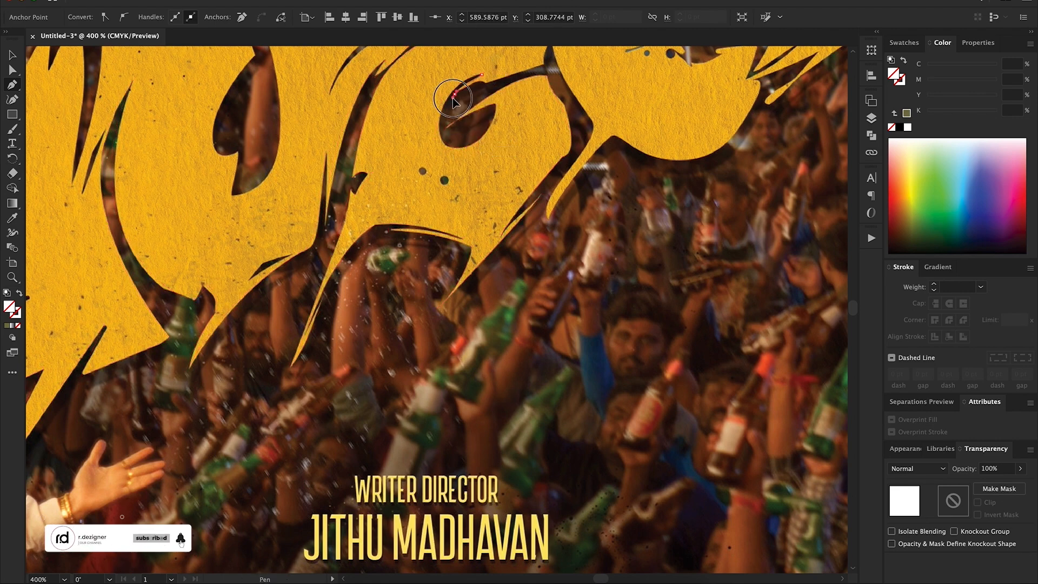
Trace the hook's notch and the upper edge of the connecting dark channel up to its pointed tip.
key("z")
left_click_drag(452, 104, 532, 104)
left_click_drag(532, 103, 462, 254)
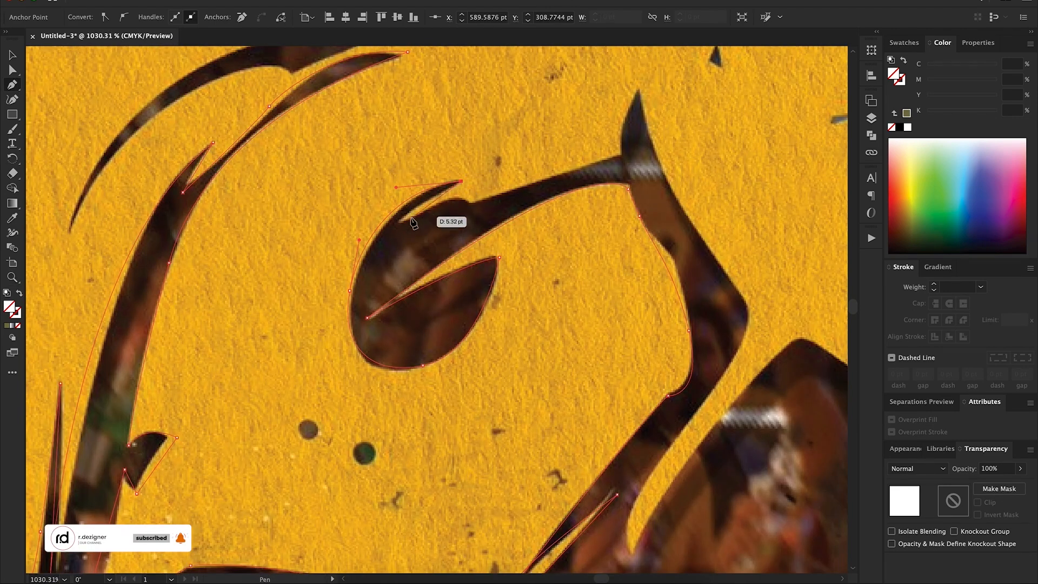
left_click(444, 201)
left_click(469, 203)
left_click(622, 155)
left_click_drag(640, 88, 658, 75)
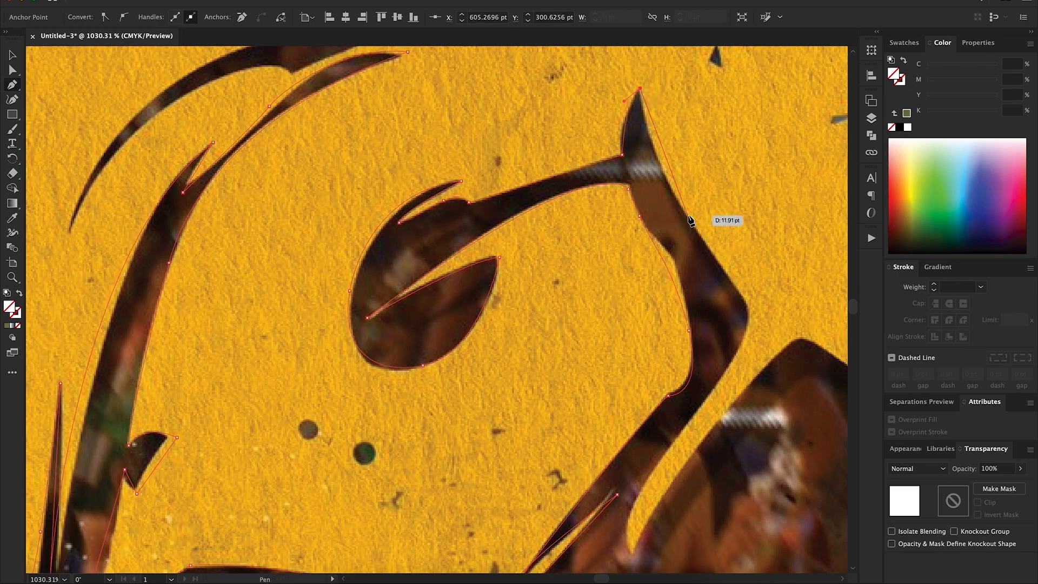
Trace the dark channel's right side, then the long yellow tail down to its tip and back up to the arch.
left_click_drag(687, 215, 732, 283)
left_click_drag(747, 330, 733, 360)
scroll(733, 359, "down", 4)
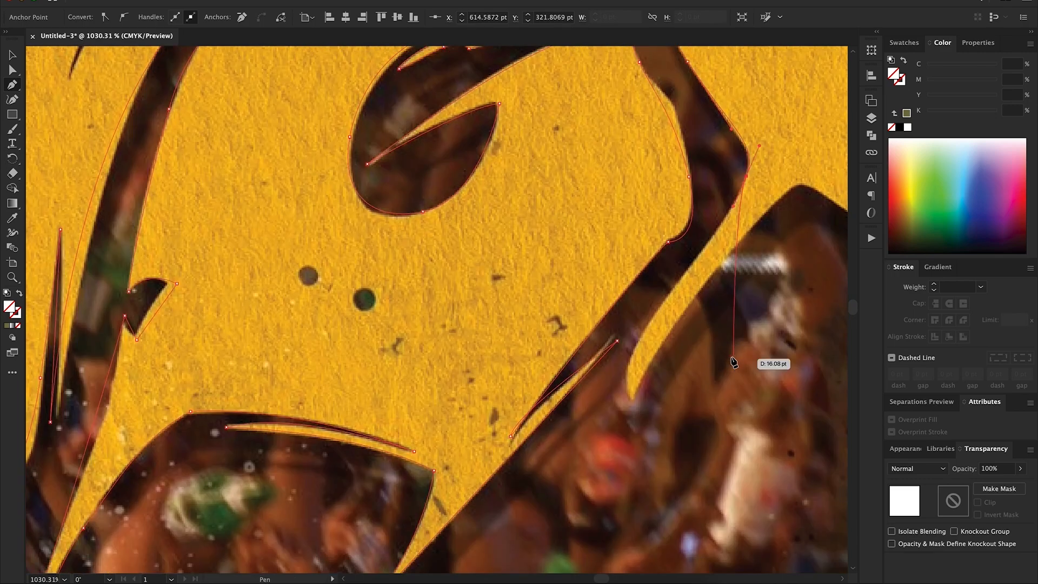
left_click_drag(633, 399, 666, 441)
left_click(633, 400)
left_click_drag(697, 296, 748, 231)
left_click_drag(807, 185, 829, 194)
Trace the rounded belly of the last letter from the arch up to its right-hand corner.
scroll(828, 195, "right", 6)
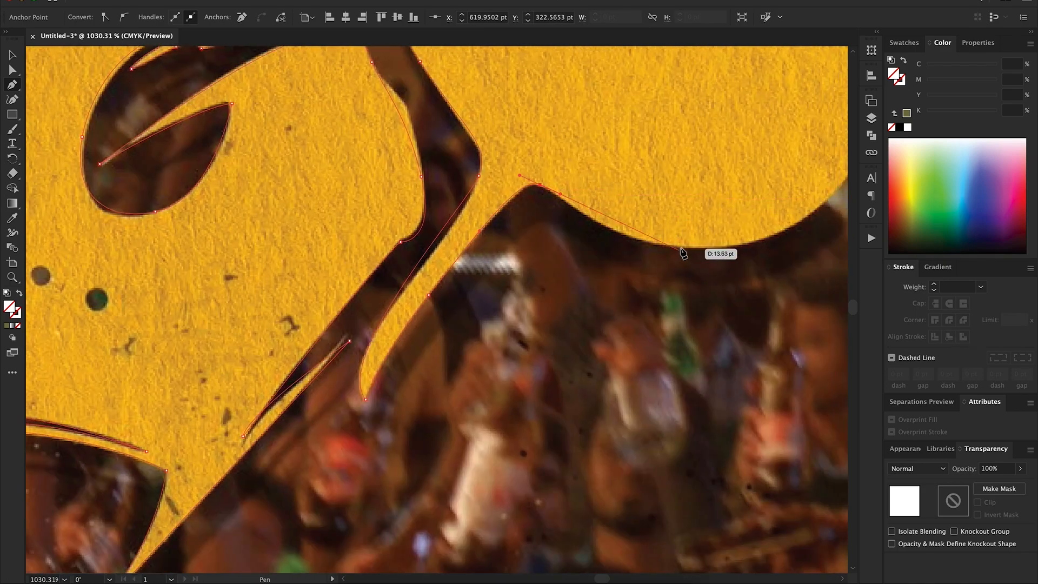
left_click_drag(680, 248, 746, 248)
scroll(742, 255, "down", 4)
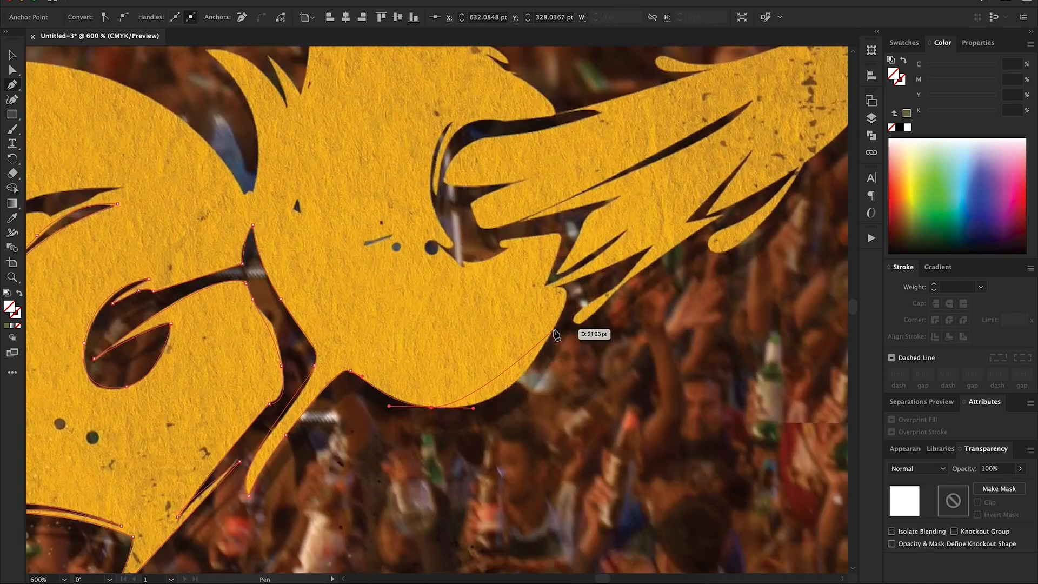
left_click_drag(554, 329, 580, 330)
left_click(553, 329)
left_click(558, 288)
Outline the first paint drip beside the last letter's belly and continue along the lower edge of the brush strokes.
left_click(653, 246)
left_click(617, 292)
left_click_drag(664, 257, 679, 248)
left_click_drag(723, 217, 730, 215)
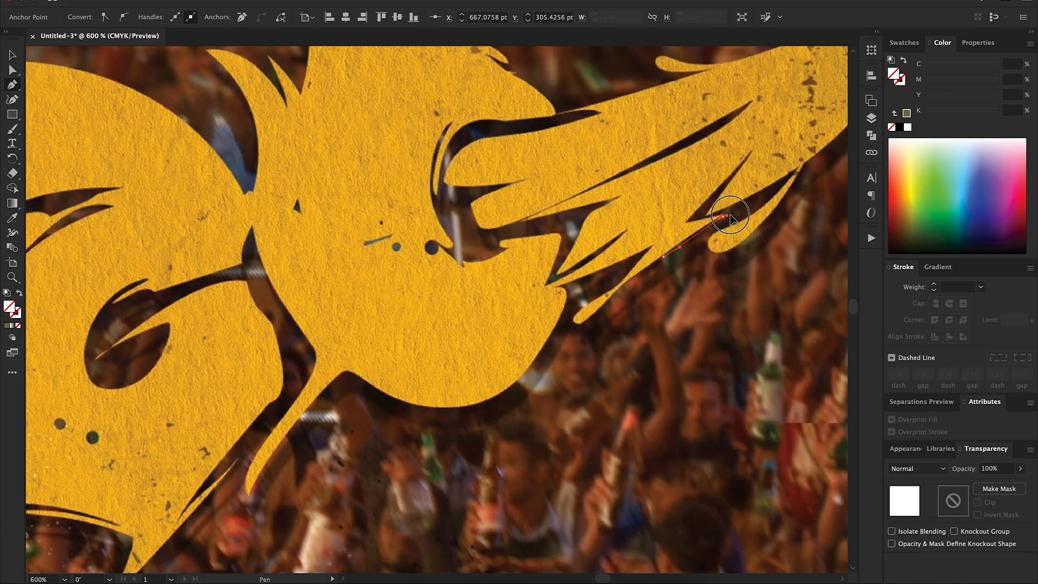
Trace the pointed dark notch in the brush strokes and the second paint drip back to the wing's lower edge.
left_click(684, 222)
left_click(753, 150)
left_click(706, 216)
left_click(800, 168)
left_click_drag(742, 220, 710, 256)
left_click_drag(753, 233, 772, 213)
scroll(776, 215, "right", 3)
scroll(779, 216, "up", 2)
left_click_drag(682, 247, 691, 225)
Trace the wing-shaped stroke's outer curve up to its pointed tip and start back along its upper edge.
scroll(709, 232, "up", 4)
scroll(708, 233, "right", 3)
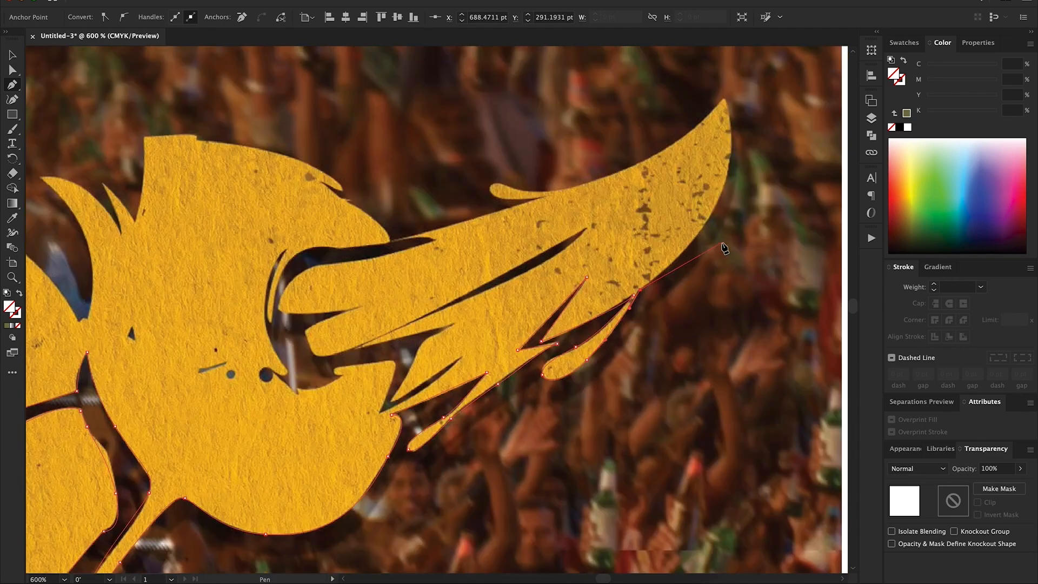
left_click_drag(689, 158, 658, 97)
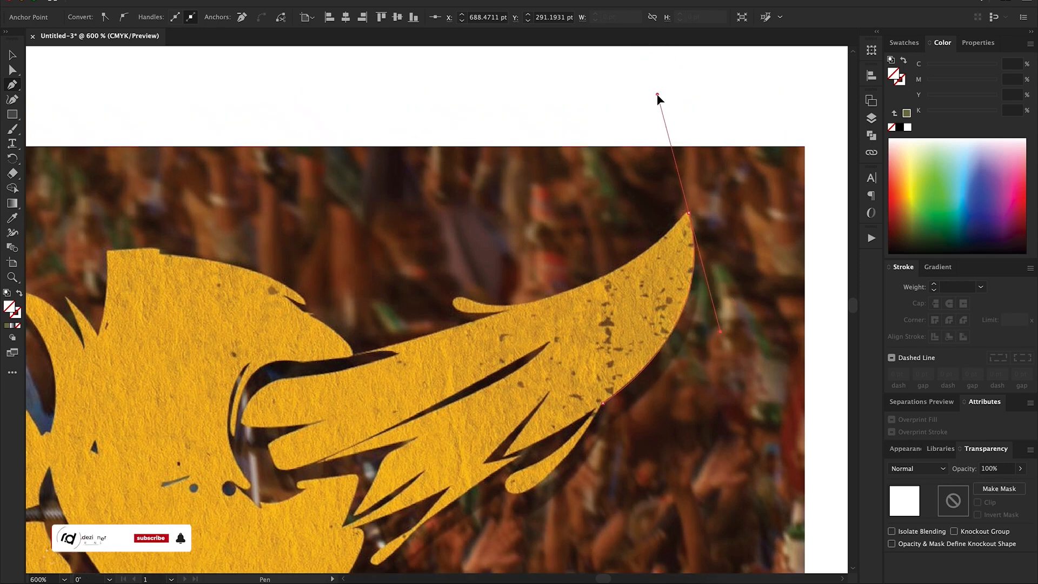
left_click(689, 213)
left_click_drag(677, 223, 665, 235)
Trace the wing's upper edge around the small protruding nub and into the end of the dark slit beside the letter.
left_click_drag(496, 304, 394, 309)
left_click_drag(469, 300, 377, 349)
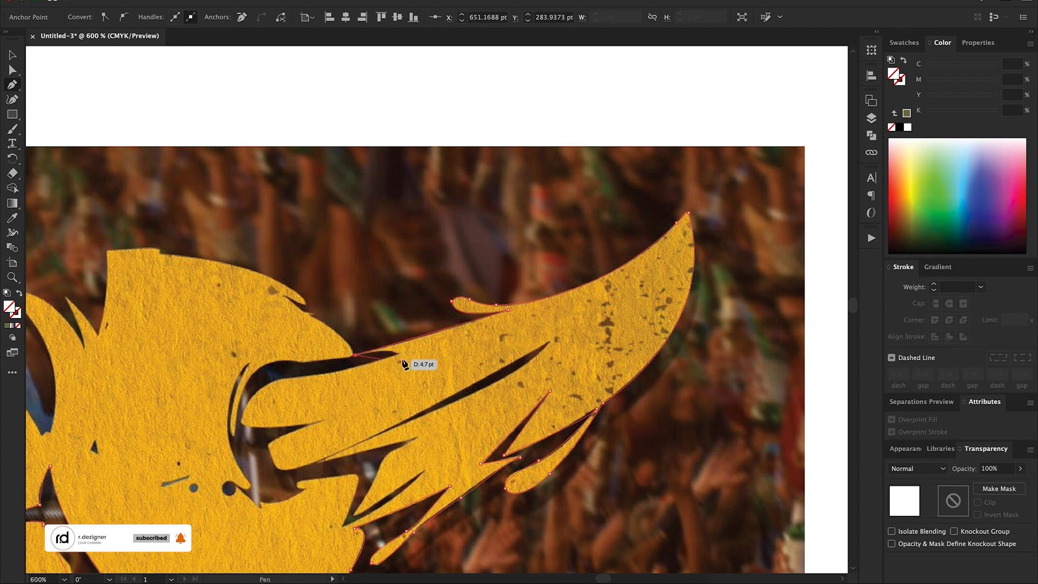
left_click(399, 354)
Outline the rounded end of the wing's upper strand and the pointed notch beneath it.
left_click_drag(319, 375, 283, 380)
left_click_drag(241, 420, 228, 460)
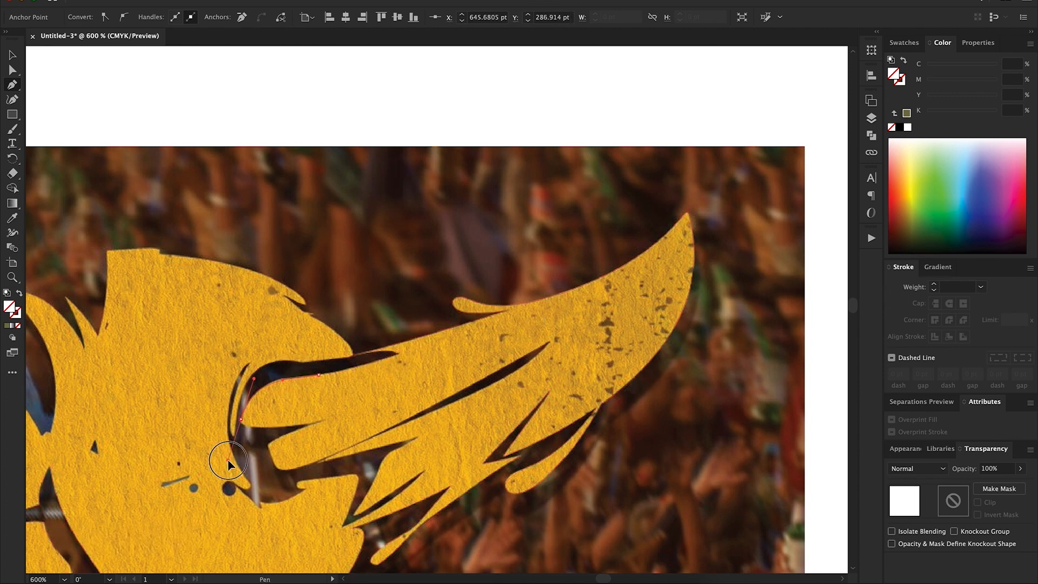
left_click(241, 420)
left_click_drag(325, 419, 413, 404)
left_click(325, 419)
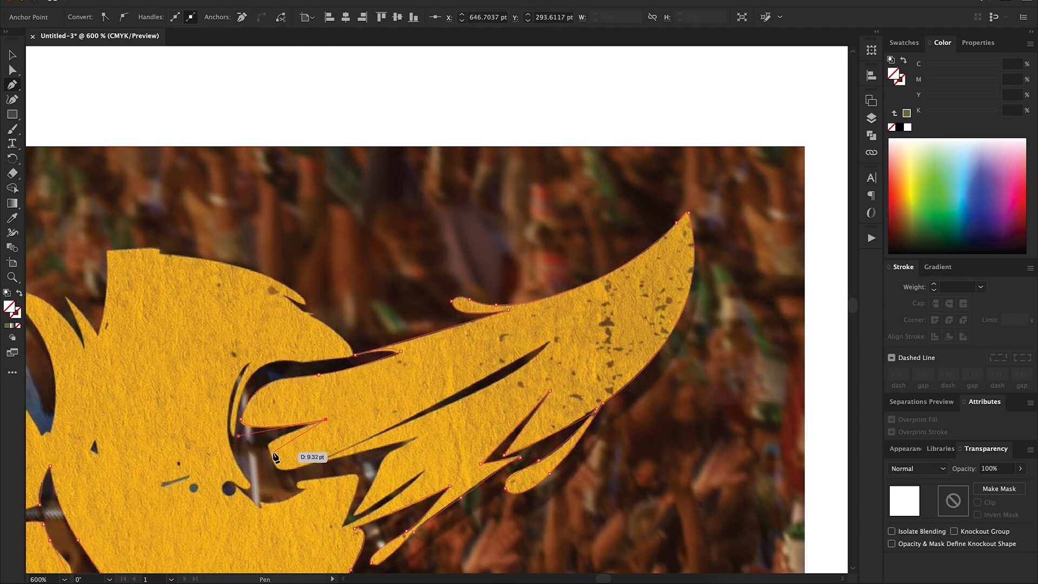
Outline the wing's second rounded strand and the long diagonal dark slit up to its tip and back.
left_click_drag(293, 468, 318, 464)
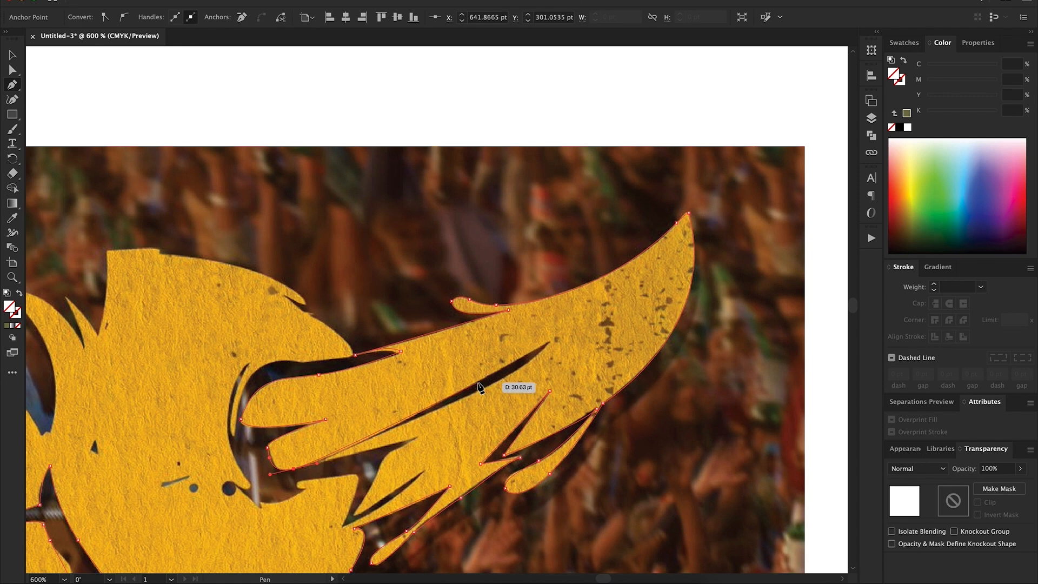
left_click(550, 343)
left_click(401, 422)
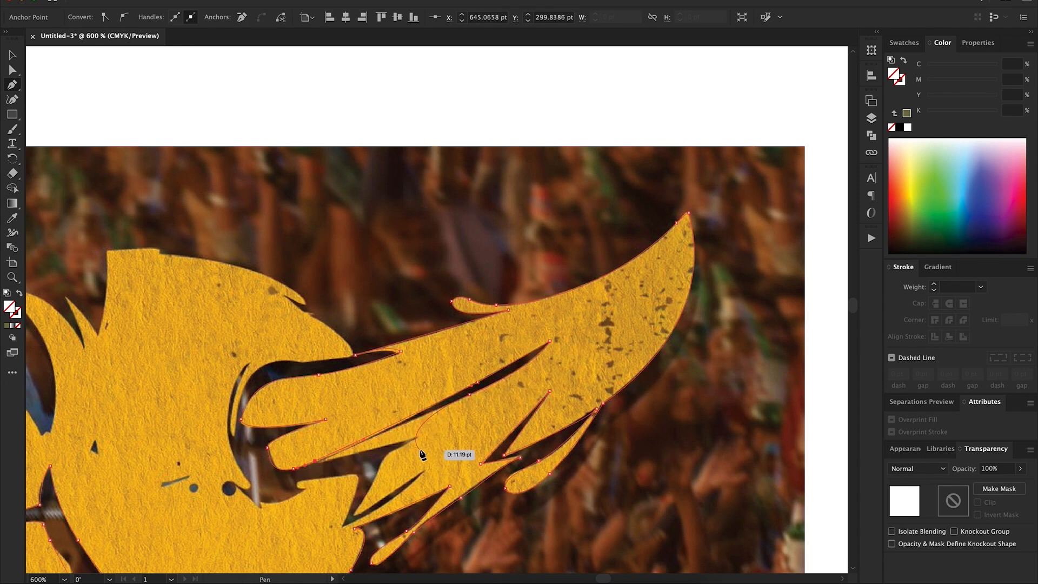
left_click(320, 463)
Trace the zigzag notches between the lower brush strands down to the corner at the letter's belly.
left_click(417, 437)
left_click_drag(381, 463, 380, 464)
left_click(352, 516)
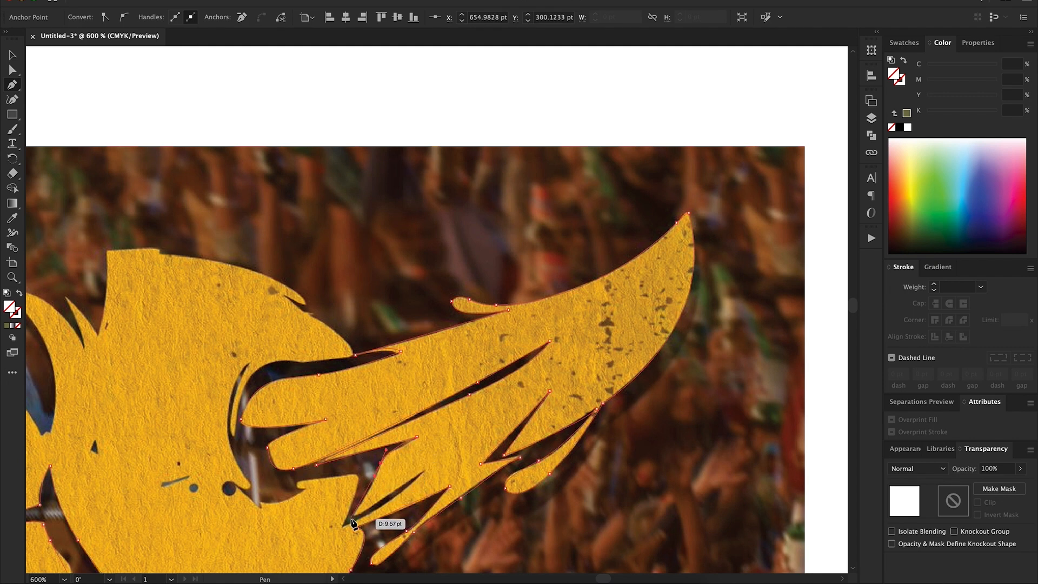
left_click_drag(343, 528, 278, 555)
left_click(343, 527)
Trace the ledge above the last letter's belly, including its small rounded stub and the dark spot beside it.
left_click(358, 481)
left_click_drag(348, 473, 334, 478)
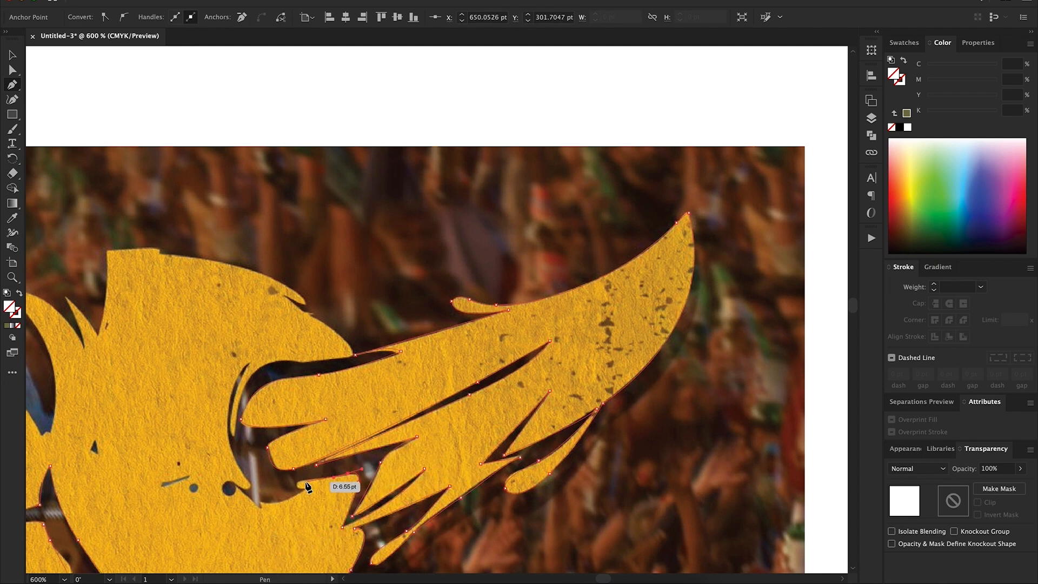
left_click(344, 476)
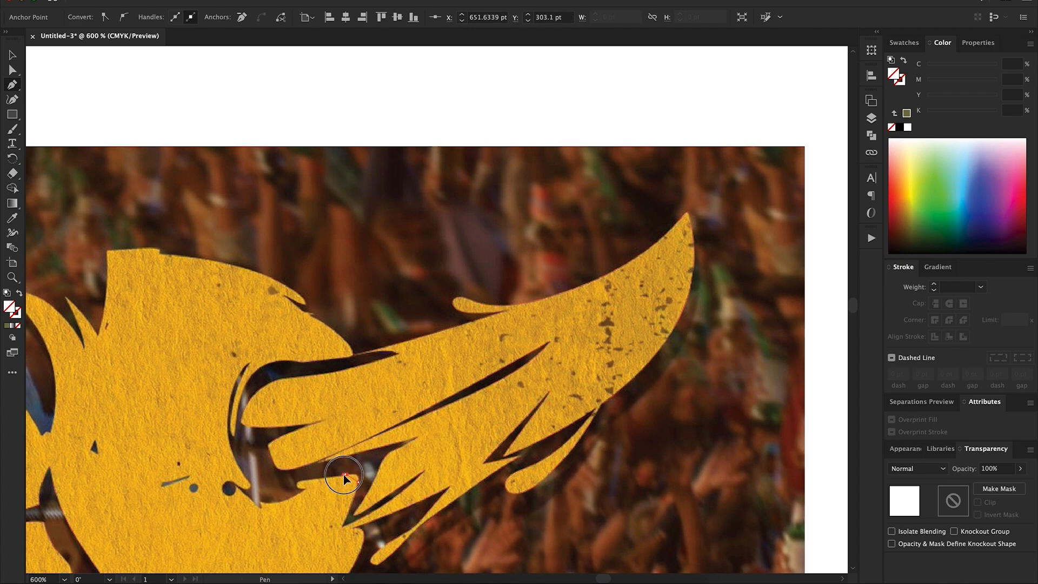
left_click_drag(326, 480, 252, 488)
left_click(297, 486)
left_click(307, 488)
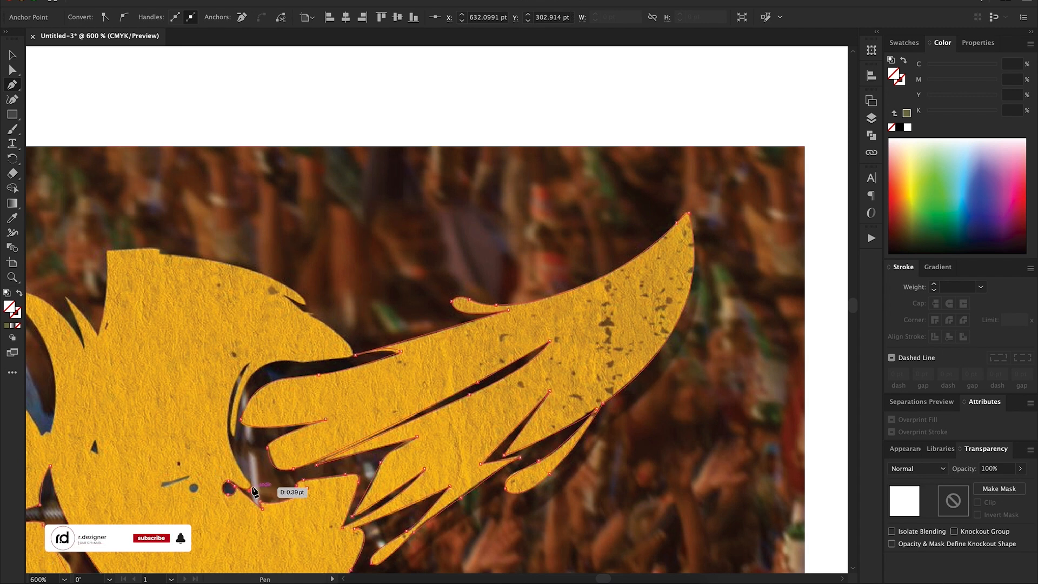
Trace the thin crescent slit in the last letter and the curved dark opening back toward its outer edge.
left_click_drag(250, 362, 292, 309)
left_click(250, 361)
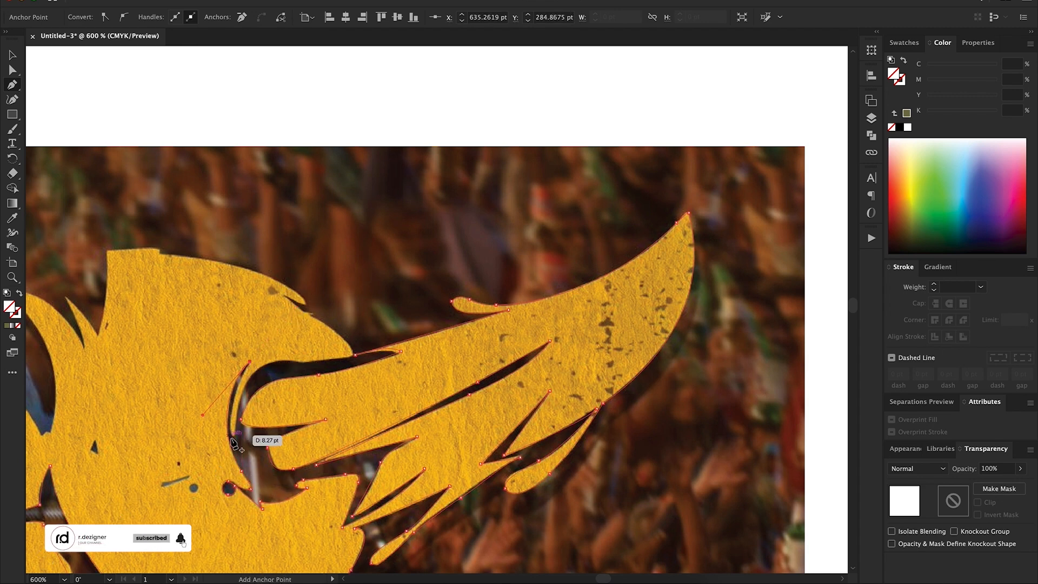
left_click_drag(235, 437, 250, 465)
left_click_drag(297, 362, 336, 332)
Trace the last letter's curved upper edge with its small spur, the flat top and the notch at its base.
left_click(306, 312)
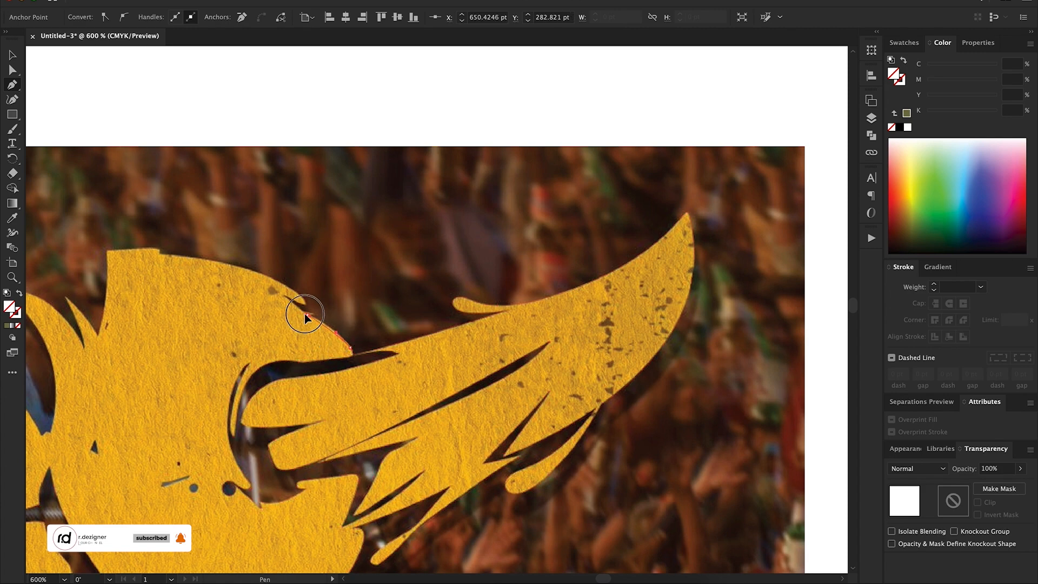
left_click(305, 305)
left_click_drag(244, 268, 197, 332)
left_click(238, 336, "alt")
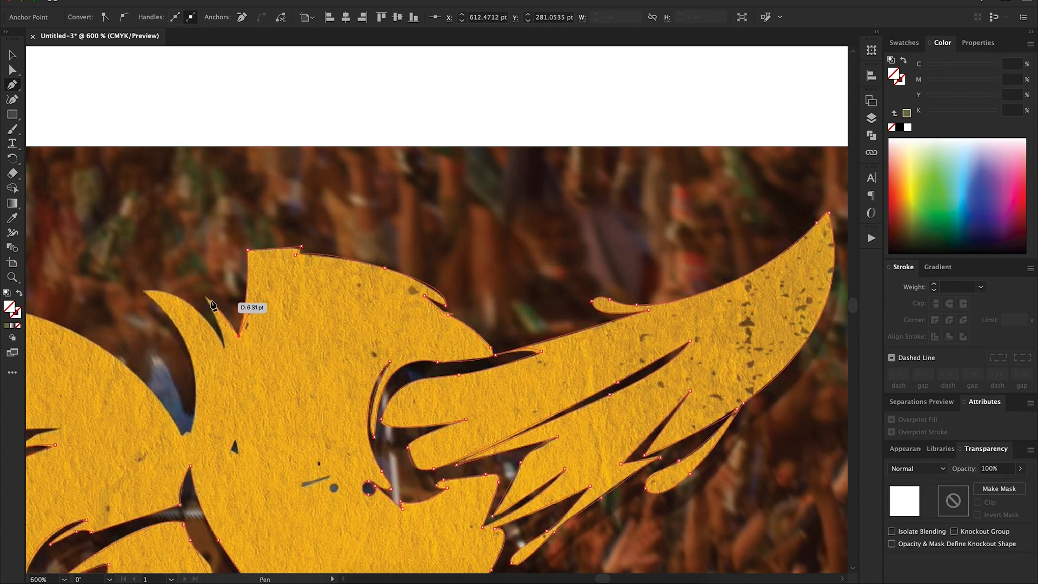
Outline the two curved spikes beside the last letter's top down to the junction with the neighbouring letter.
left_click_drag(205, 297, 183, 284)
left_click_drag(224, 350, 224, 366)
left_click(223, 350)
left_click_drag(142, 290, 88, 299)
left_click(144, 290)
left_click_drag(192, 433, 169, 537)
left_click(190, 433)
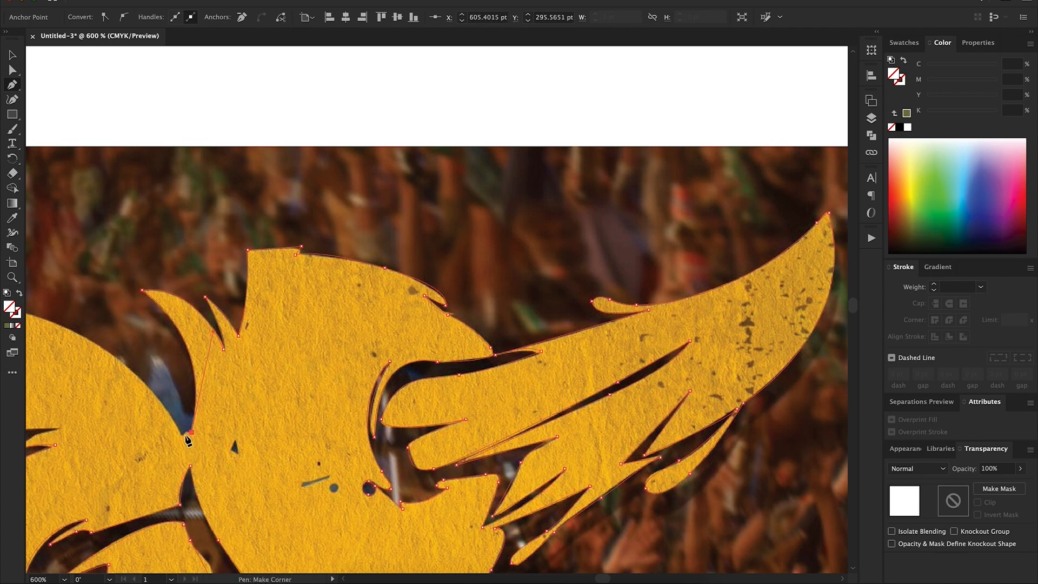
Trace the neighbouring letter's domed upper edge to the base of the tall thin brush stroke.
scroll(184, 437, "left", 6)
left_click_drag(194, 305, 200, 341)
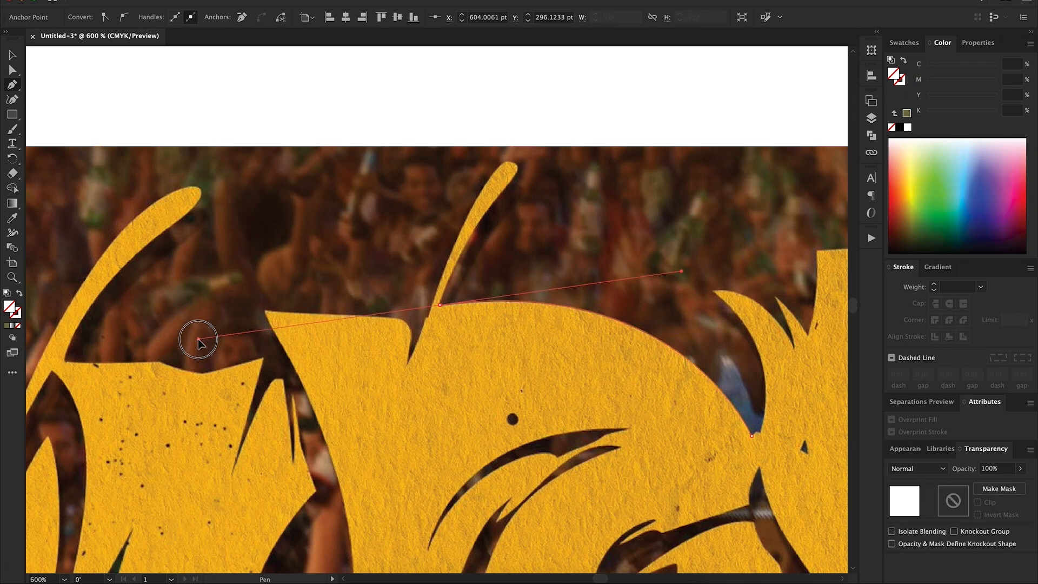
left_click(440, 305)
Outline the tall thin brush stroke rising from the domed letter, around its rounded tip.
left_click_drag(490, 210, 503, 152)
key("super+z")
left_click(498, 198)
left_click_drag(468, 220, 454, 251)
Trace the notch beside the thin brush stroke and the flat top edge to the domed letter's pointed corner.
left_click(426, 318)
left_click(408, 364)
left_click_drag(396, 318, 369, 315)
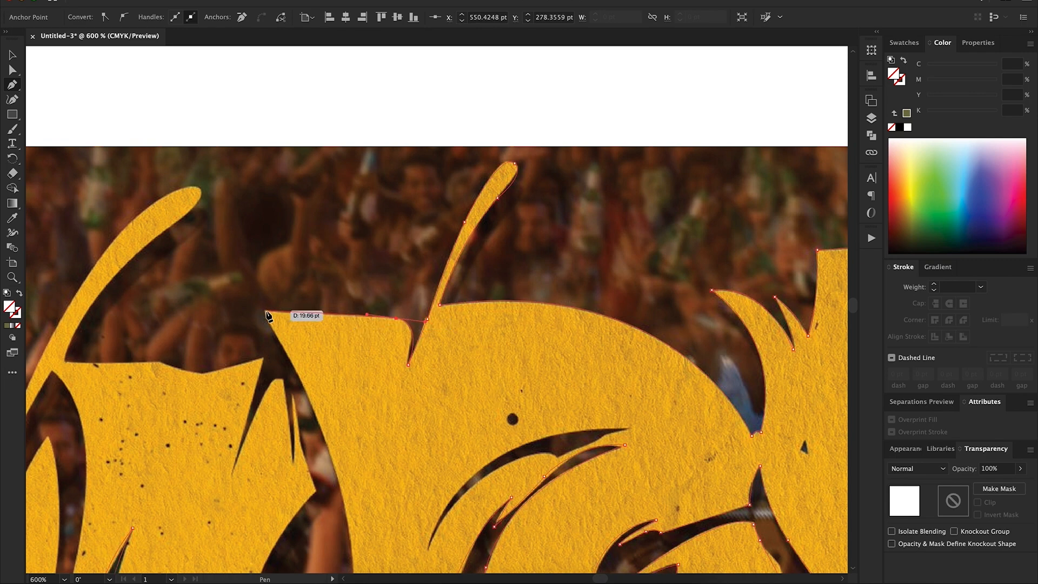
left_click(264, 311)
Trace the domed letter's curved side down along the dark gap to the gap's lower tip.
scroll(362, 434, "down", 3)
left_click_drag(340, 350, 362, 446)
scroll(371, 495, "down", 2)
scroll(371, 495, "left", 2)
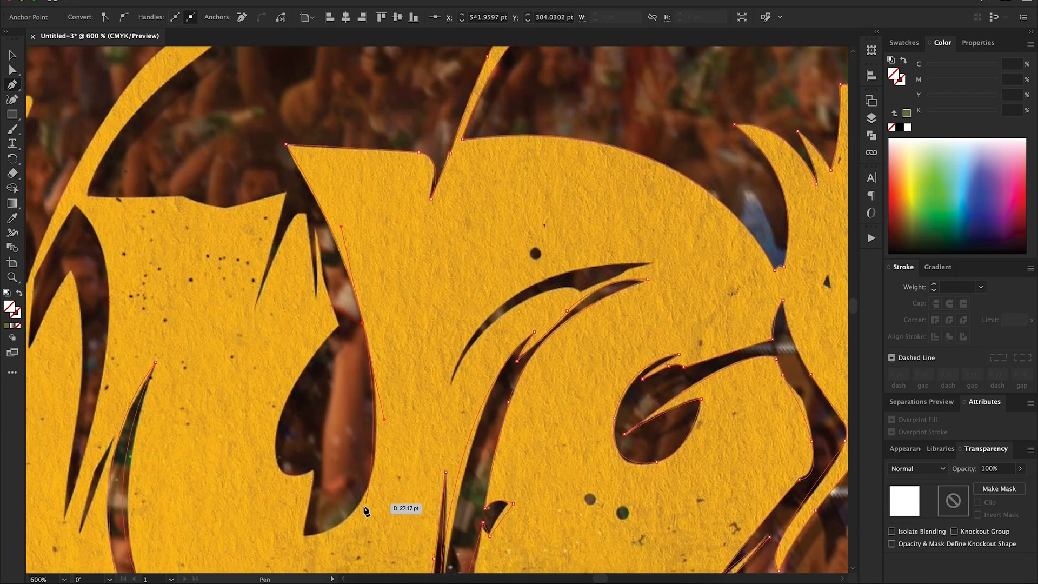
left_click_drag(370, 488, 282, 504)
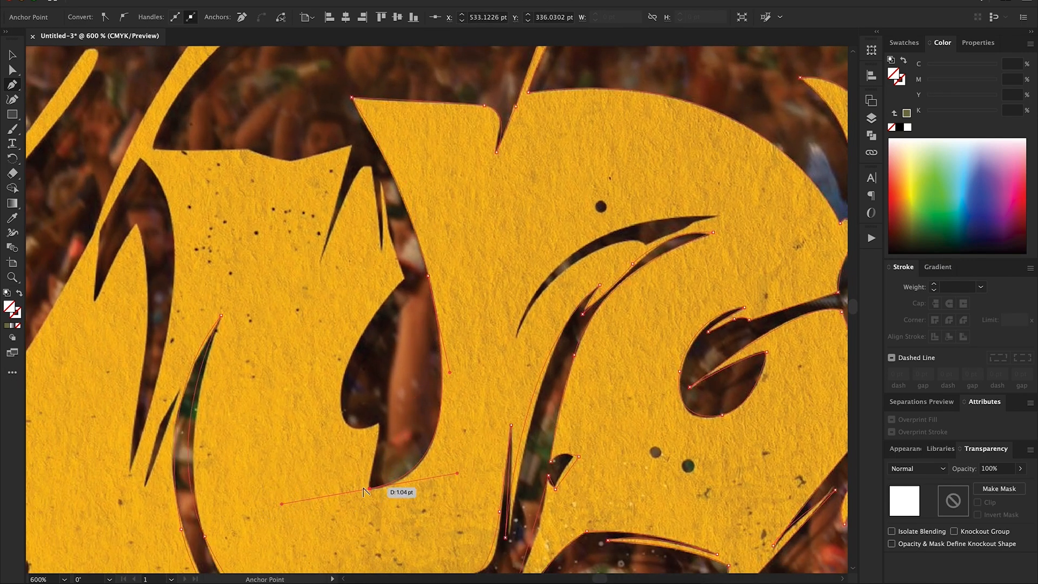
Outline the rounded bulge on the gap's opposite side up to its pointed nick.
left_click(379, 424)
left_click_drag(341, 412, 340, 384)
left_click_drag(405, 280, 461, 228)
left_click(405, 280)
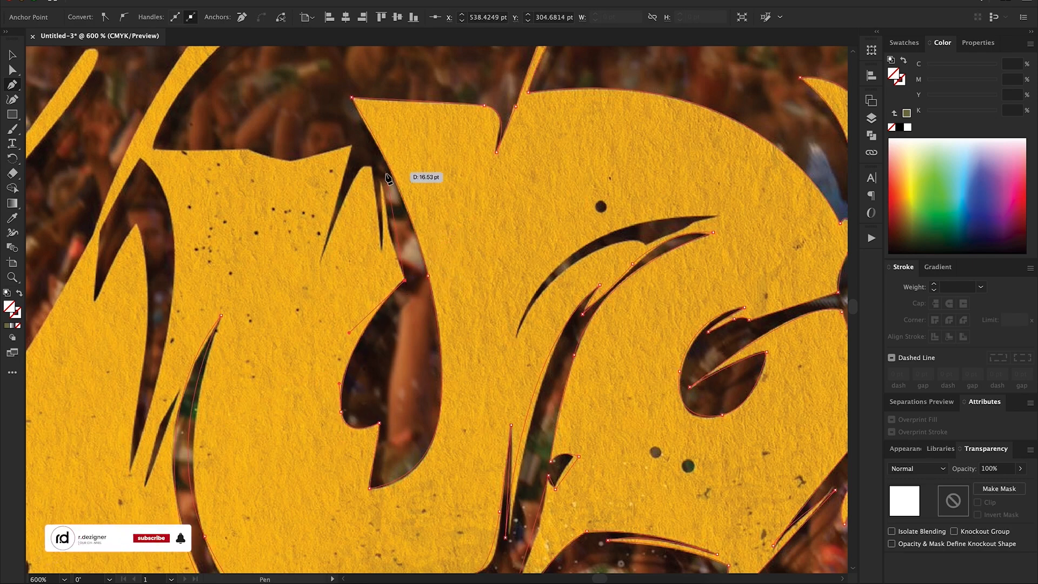
Trace the thin sliver and the adjoining spike-shaped notch up to the next letter's top corner.
left_click_drag(384, 158, 385, 156)
left_click(381, 182)
left_click_drag(381, 252, 376, 267)
left_click(381, 251)
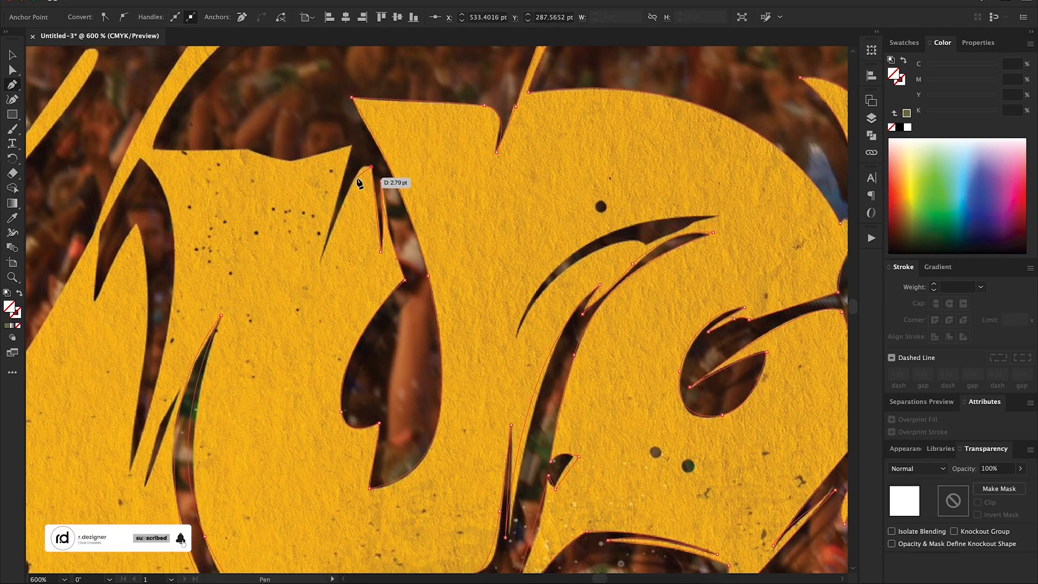
left_click_drag(356, 178, 351, 192)
left_click_drag(320, 271, 317, 285)
left_click(320, 271)
left_click(351, 144)
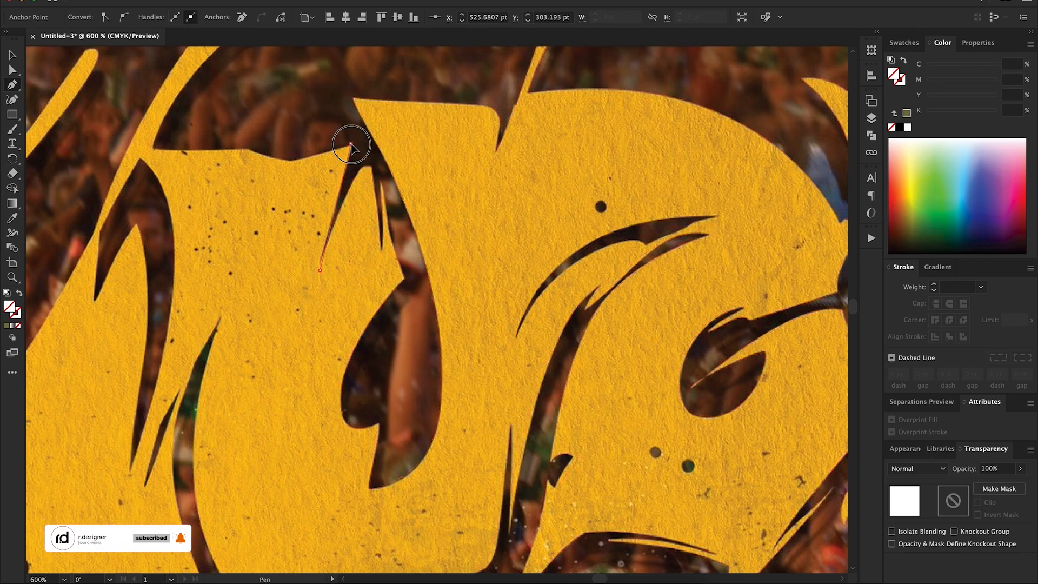
Trace the next letter's wavy top edge and the long curved brush stroke, around its tip and down its outer side.
scroll(351, 144, "left", 3)
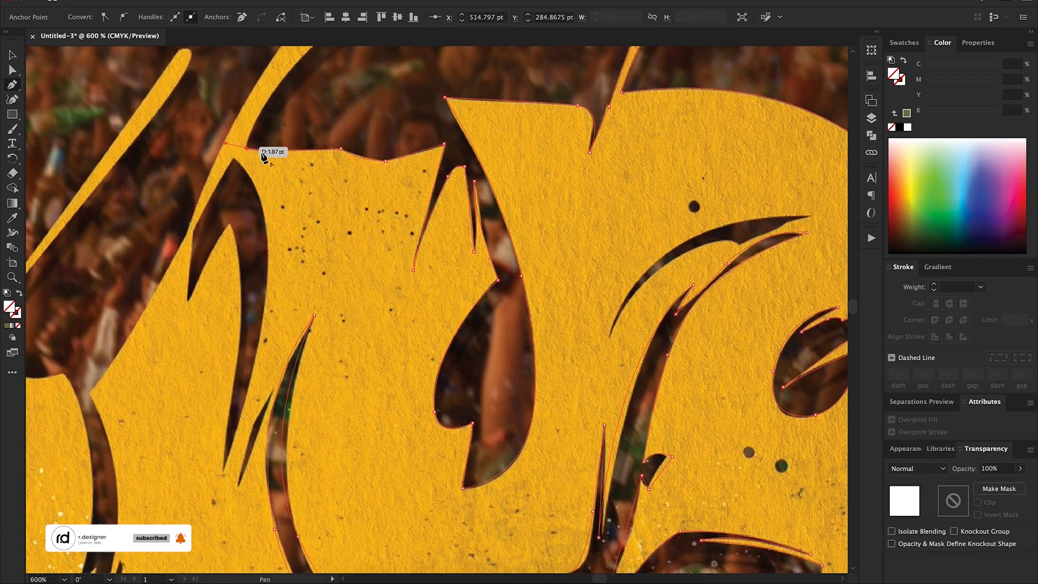
left_click(248, 148)
scroll(248, 147, "up", 3)
left_click_drag(327, 180, 402, 120)
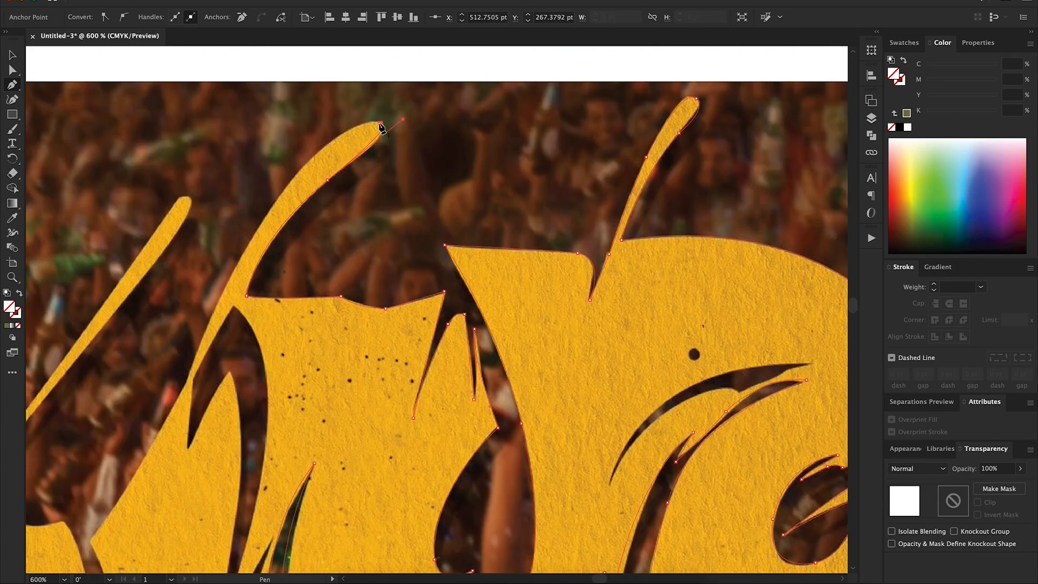
left_click_drag(302, 167, 253, 224)
scroll(332, 178, "down", 1)
scroll(332, 179, "left", 3)
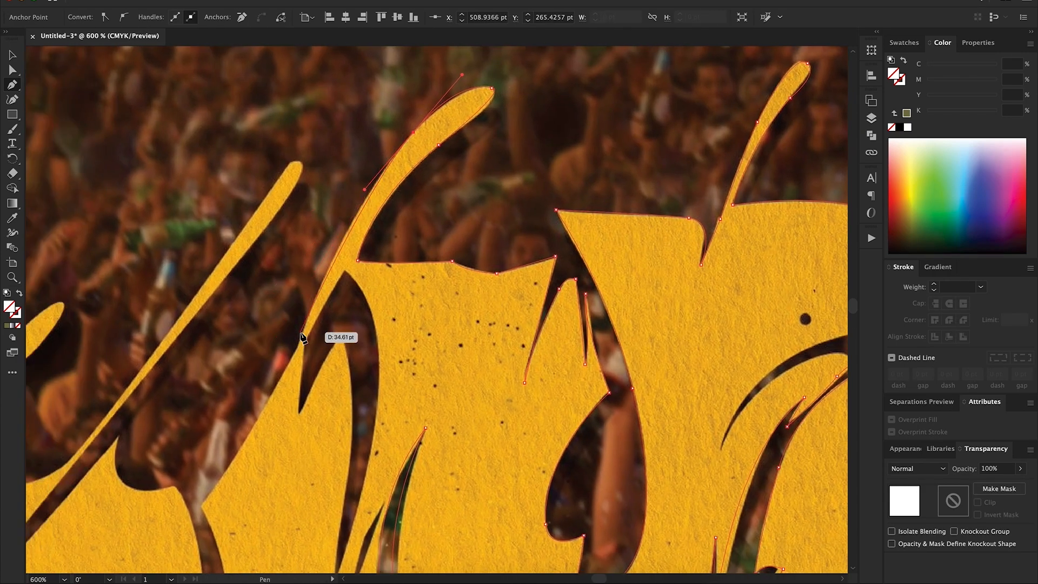
left_click_drag(304, 331, 270, 391)
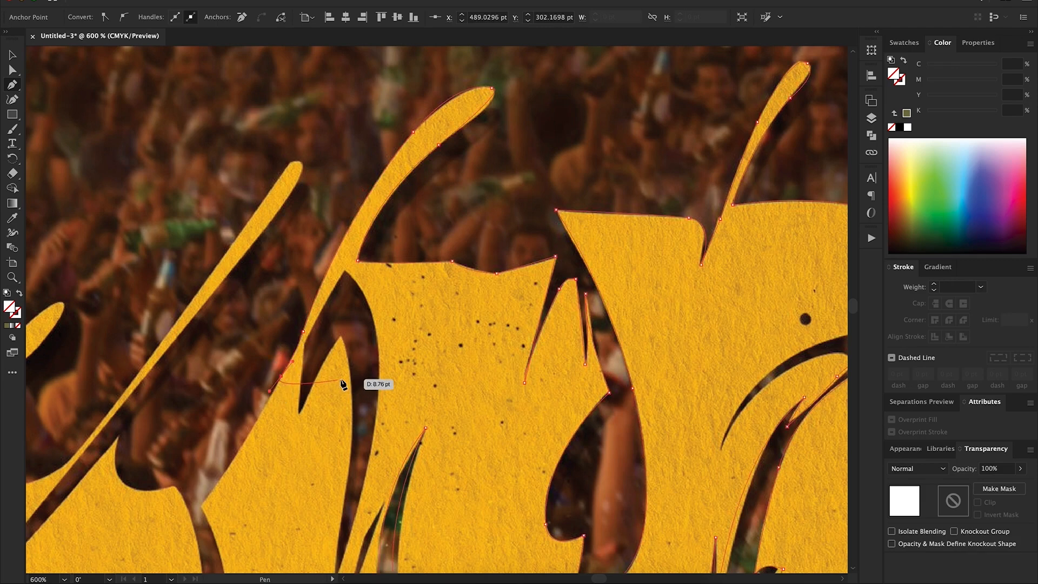
Trace one side of the narrow dark crevice below the valley, including its small spur and forked base.
scroll(344, 382, "down", 3)
scroll(344, 382, "left", 3)
left_click(383, 348)
left_click_drag(417, 447, 434, 481)
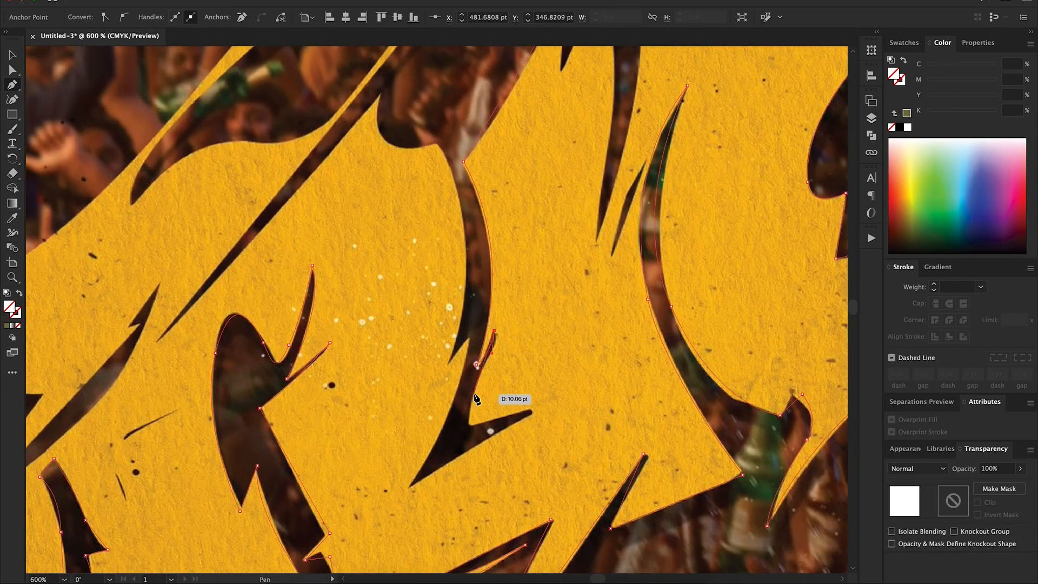
left_click_drag(475, 395, 466, 425)
left_click(533, 413)
left_click(407, 489)
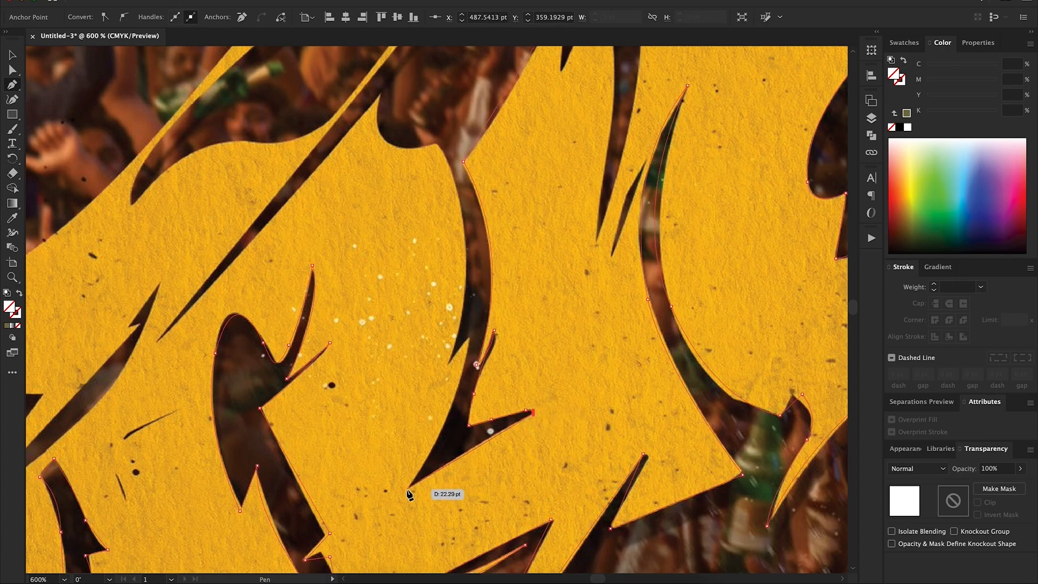
Trace the crevice's opposite side with its barb and the curved hollow above, up to the diagonal slit.
left_click_drag(469, 338, 463, 216)
left_click(469, 338)
left_click(448, 365)
left_click_drag(442, 146, 377, 137)
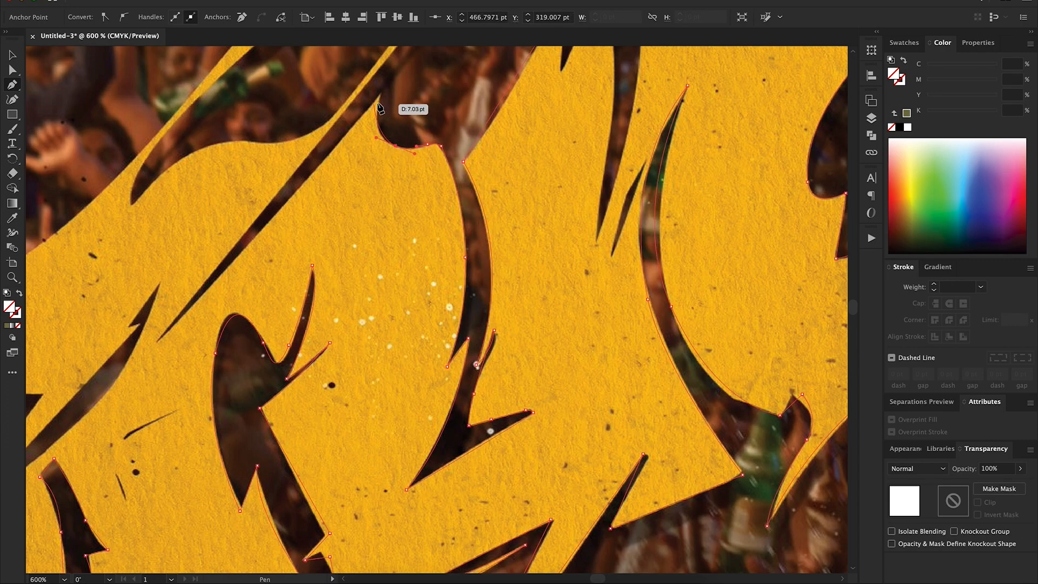
left_click_drag(381, 95, 390, 81)
left_click(380, 94)
Trace the long diagonal slit around its lower tip and the straight brush stroke up around its rounded end.
left_click(158, 341)
scroll(241, 347, "up", 3)
key("super+z")
scroll(227, 468, "left", 4)
scroll(227, 469, "down", 3)
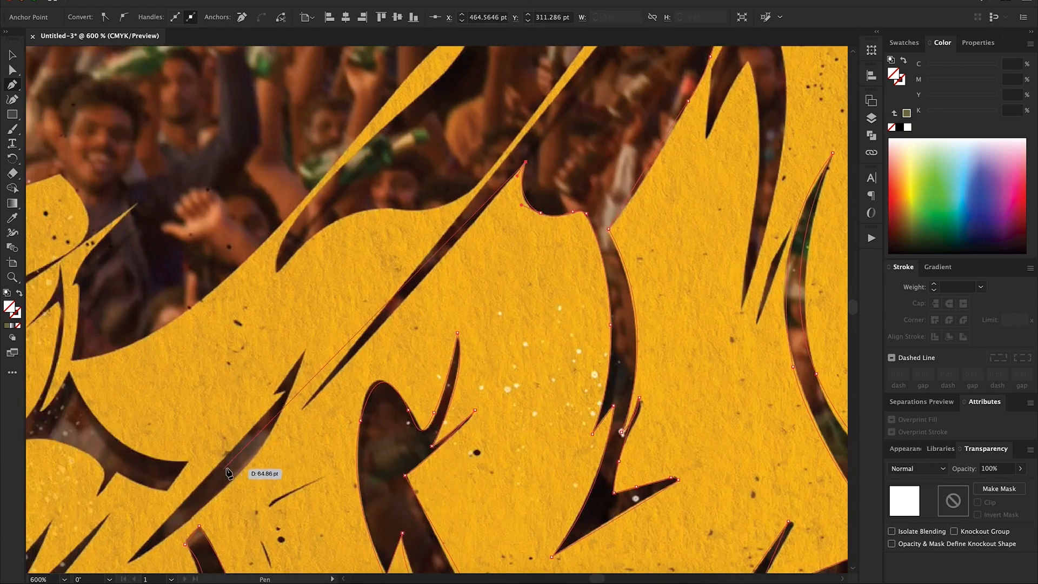
left_click_drag(359, 343, 310, 382)
scroll(309, 382, "up", 6)
scroll(310, 381, "right", 3)
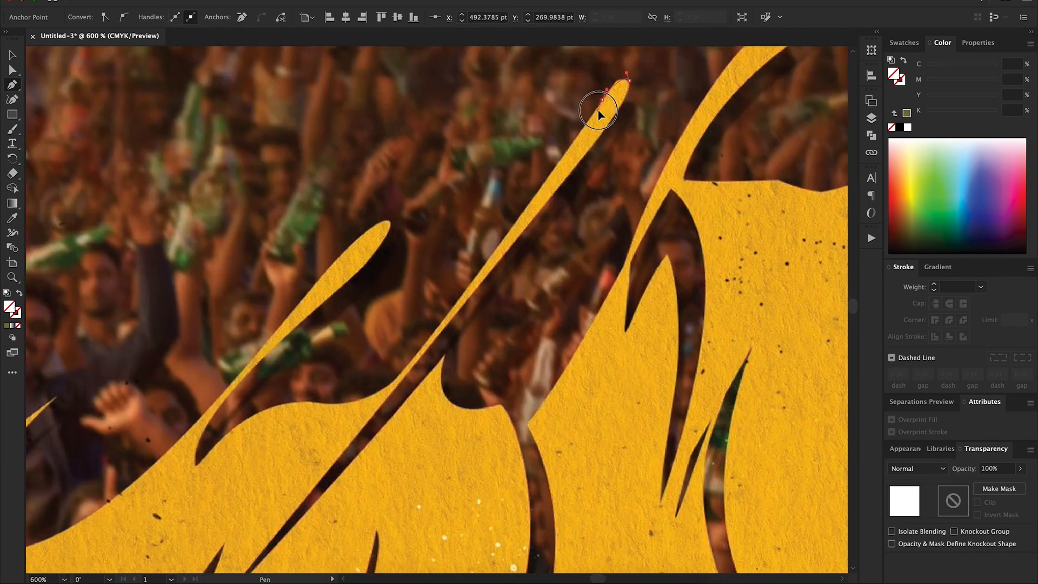
Trace the wavy upper edge beside the straight brush stroke down into the notch under the teardrop-shaped stroke.
scroll(598, 108, "down", 4)
scroll(598, 108, "left", 3)
left_click_drag(469, 252, 355, 269)
left_click_drag(303, 319, 315, 277)
Outline the teardrop-shaped brush stroke around its rounded tip and down the sweeping edge to the junction with the neighbouring letter.
left_click(330, 253)
left_click(382, 196)
left_click(421, 163)
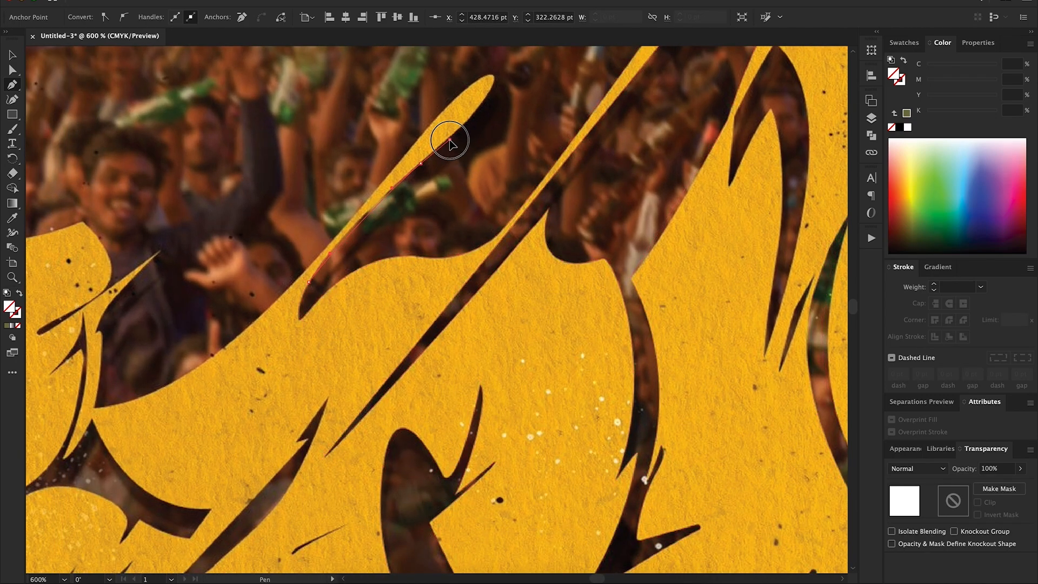
left_click_drag(460, 131, 460, 136)
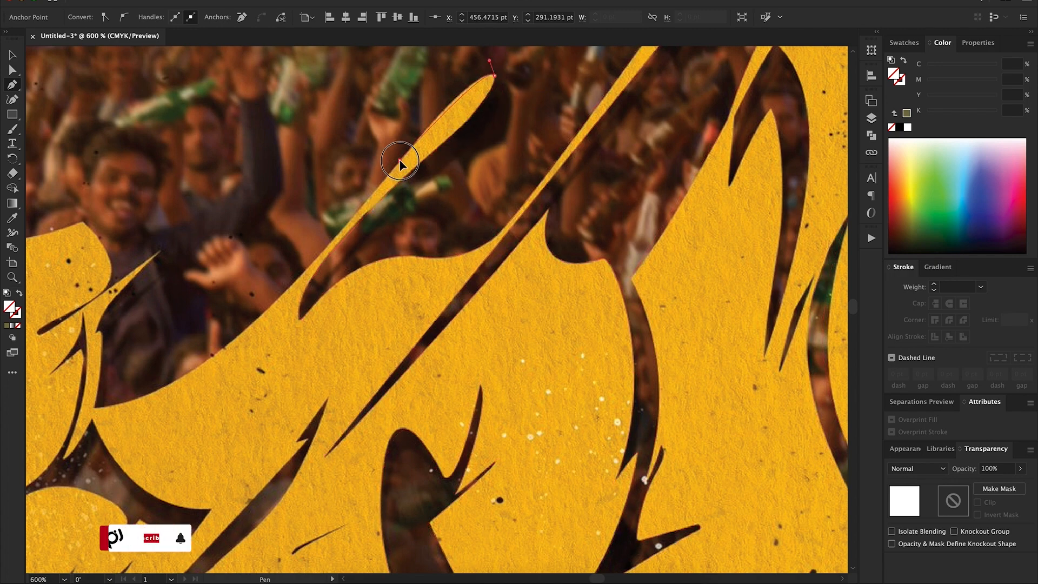
scroll(382, 180, "left", 5)
left_click_drag(242, 406, 110, 417)
Trace the neighbouring letter's pointed spike and slit, and the rounded edge up to its top corner.
left_click_drag(245, 330, 232, 341)
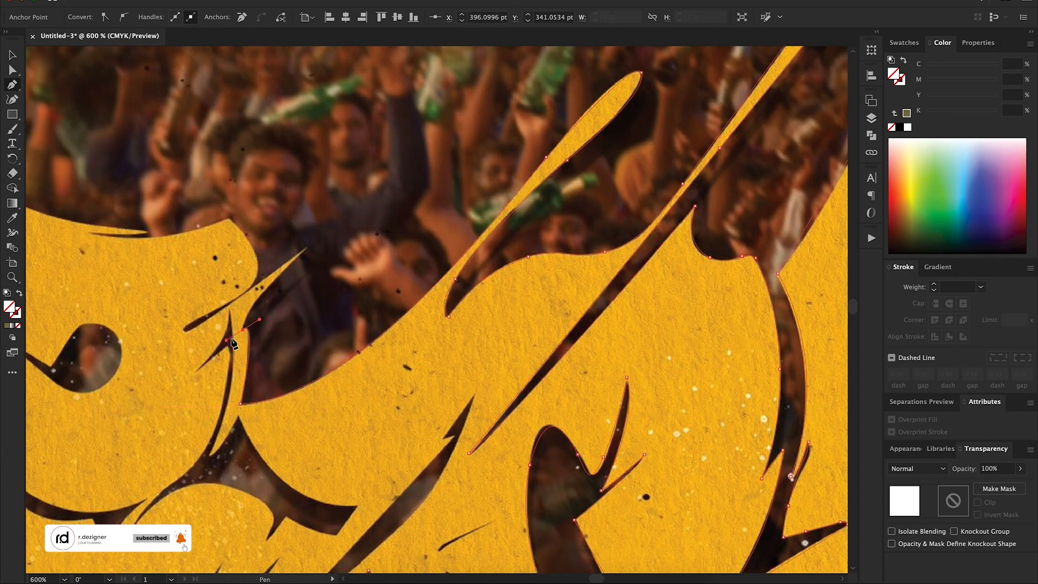
left_click_drag(308, 248, 351, 215)
left_click(234, 219)
Trace the letter's concave top edge to the tip of the thin sliver, undoing a misplaced curve.
scroll(242, 226, "left", 5)
left_click_drag(253, 233, 170, 213)
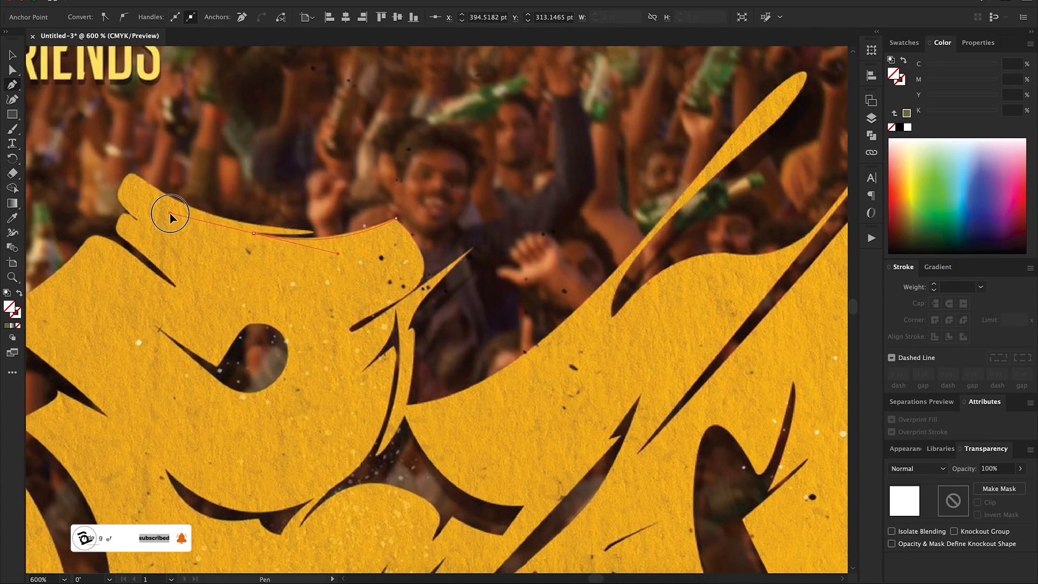
key("ctrl+z")
left_click(315, 232)
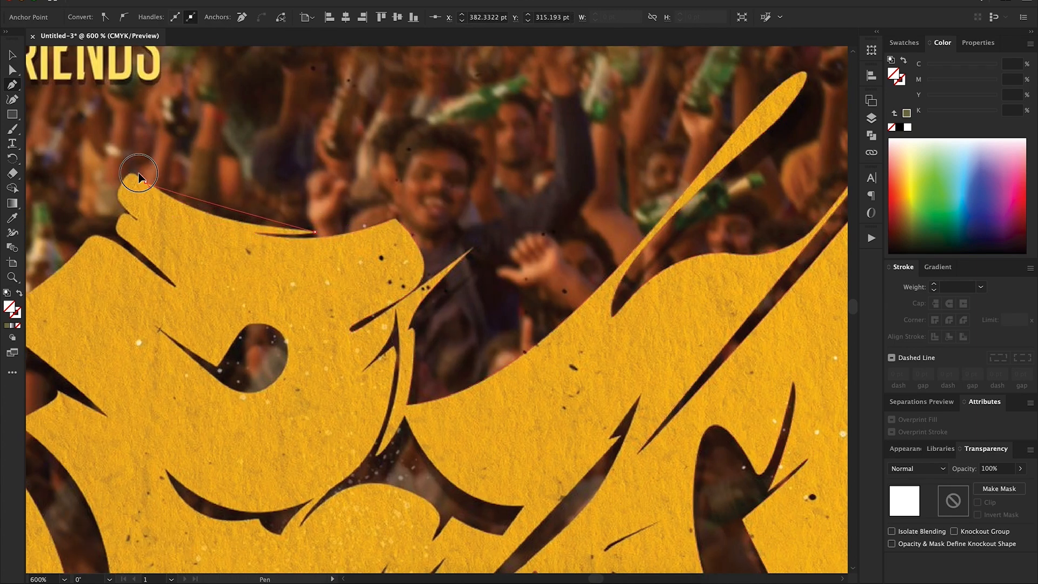
Outline the rounded knob at the end of the letter's top edge and the narrow slit beneath it.
left_click_drag(89, 141, 146, 181)
left_click(146, 180)
left_click_drag(137, 219, 70, 259)
left_click(100, 235)
Outline the long tapering brush stroke around its rounded end and along its underside to the notch's tip.
scroll(139, 307, "left", 5)
left_click_drag(140, 307, 211, 219)
left_click_drag(88, 215, 69, 236)
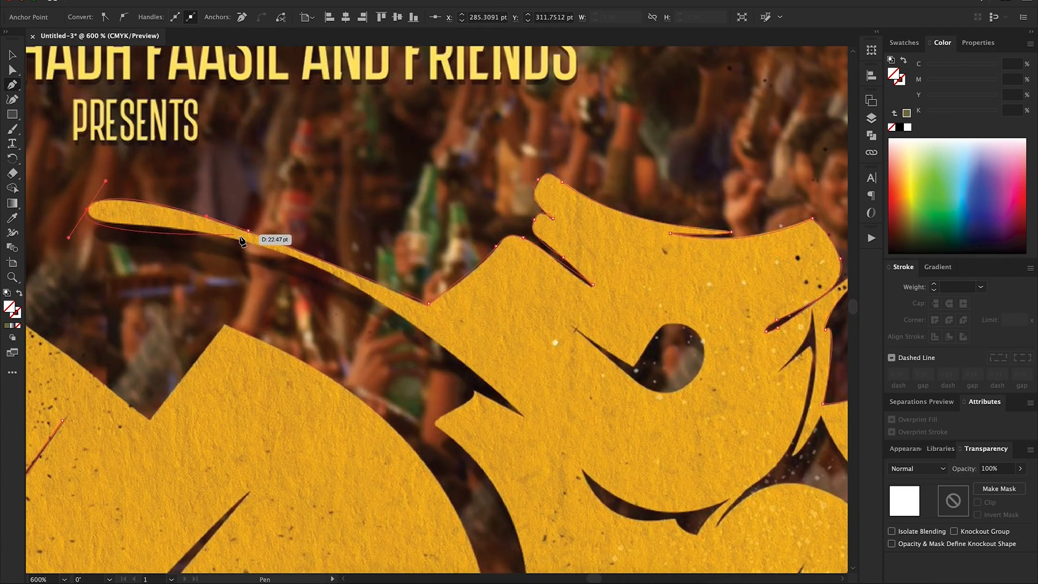
left_click_drag(338, 277, 483, 352)
left_click_drag(525, 418, 490, 403)
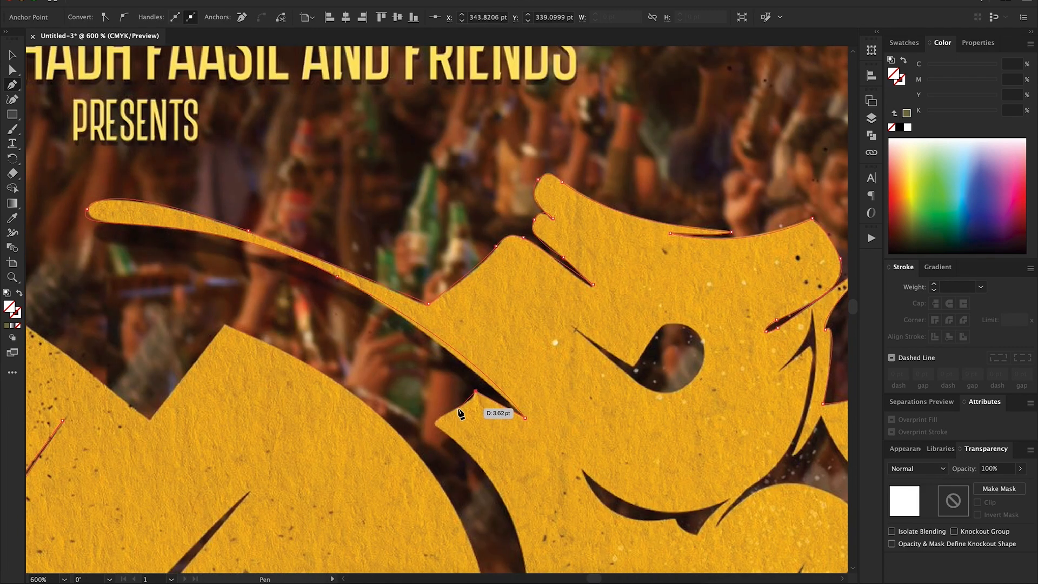
Trace the rounded corner below the notch and the outer side of the long dark crevice to its lower tip.
left_click_drag(441, 430, 457, 442)
scroll(456, 442, "down", 4)
left_click_drag(527, 399, 524, 457)
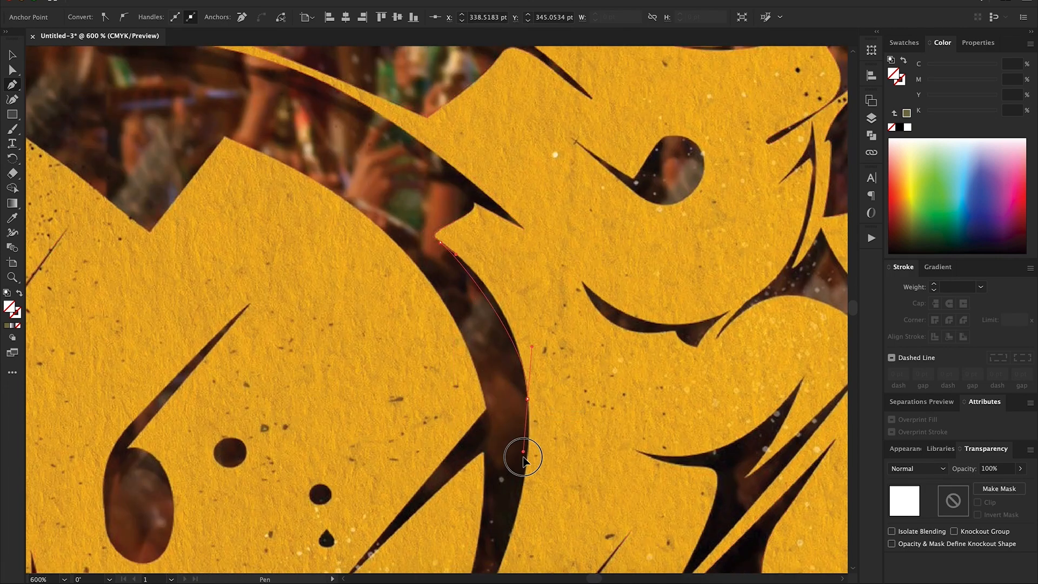
scroll(410, 527, "down", 6)
left_click_drag(426, 462, 307, 425)
Trace the long crevice's opposite side and its spike-shaped cut up to the round letter's domed edge.
scroll(357, 421, "up", 5)
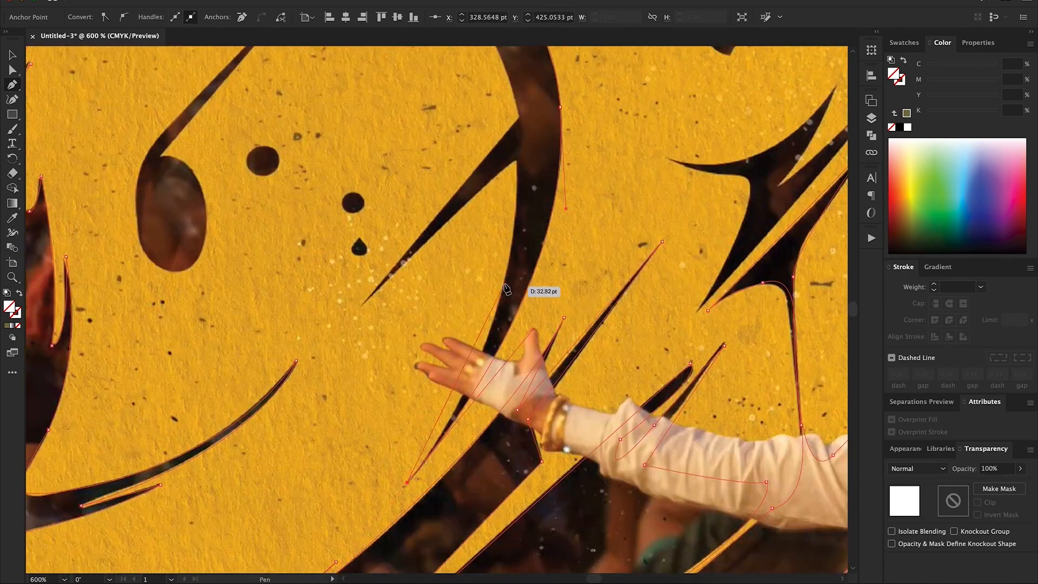
scroll(506, 290, "down", 2)
scroll(487, 217, "up", 3)
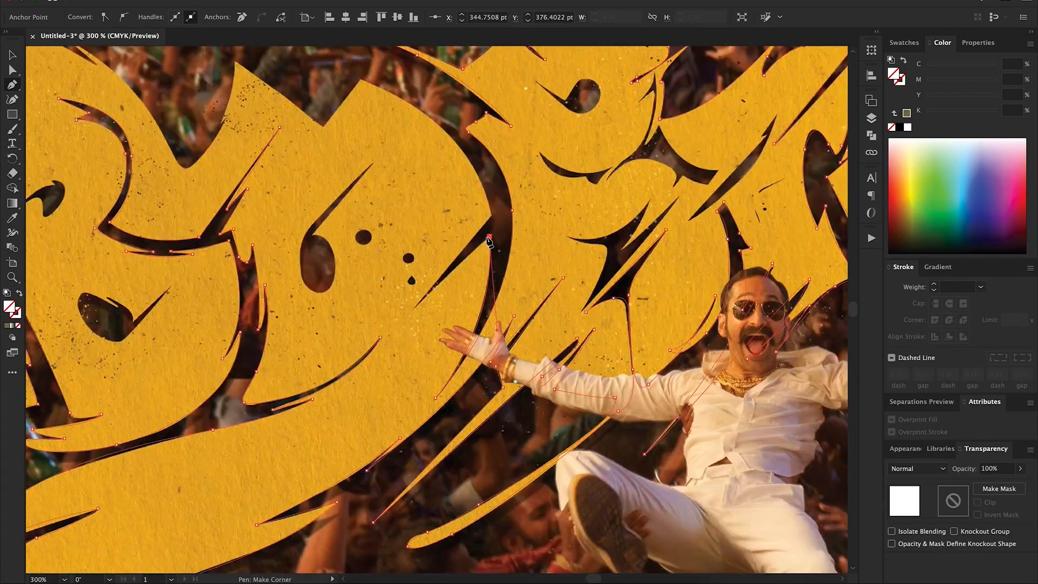
left_click(492, 216)
left_click_drag(425, 174, 597, 388)
Trace the round letter's peak, the V-shaped notch with its adjacent point, and the deep curved valley.
left_click_drag(533, 292, 409, 247)
left_click_drag(494, 339, 468, 342)
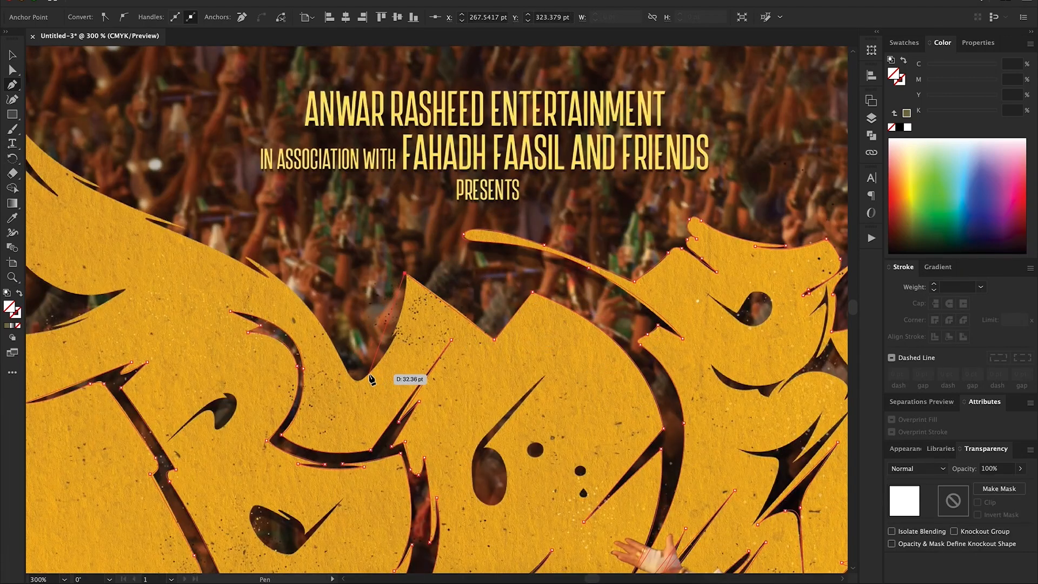
mouse_move(358, 390)
left_mouse_down()
mouse_move(281, 256)
mouse_move(216, 236)
mouse_move(272, 283)
left_mouse_up()
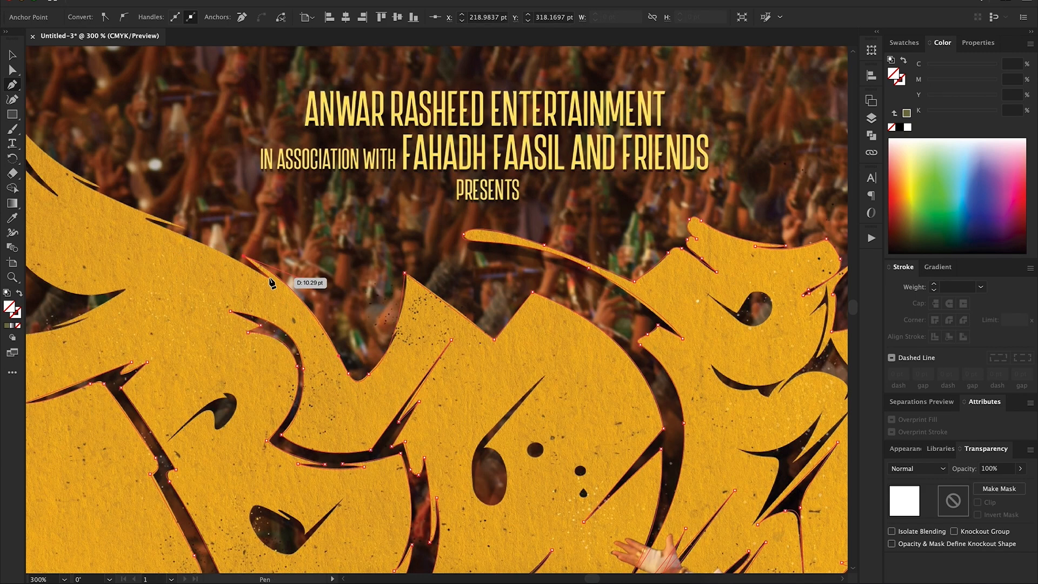
Trace the first letter's sweeping upper edge with its small slivers towards the horn-shaped tip.
left_click_drag(168, 229, 408, 250)
left_click(386, 238)
left_click(426, 249)
left_click_drag(310, 194, 299, 180)
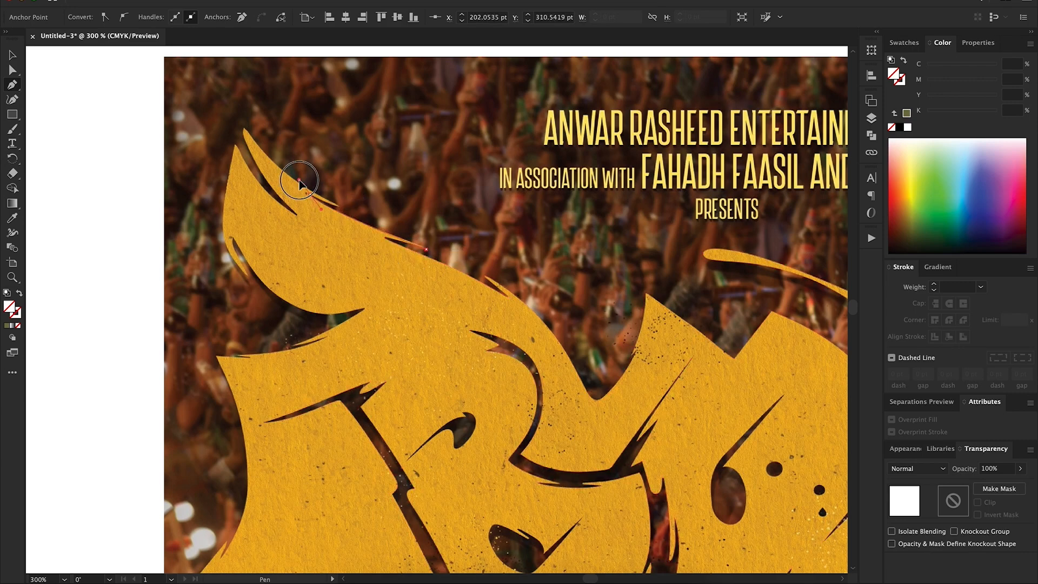
Outline the first letter's horn-shaped tip with its slit, then its outer curve down to the pointed inner corner.
left_click_drag(251, 137, 215, 88)
left_click(250, 137)
left_click(297, 213)
left_click_drag(247, 276, 297, 320)
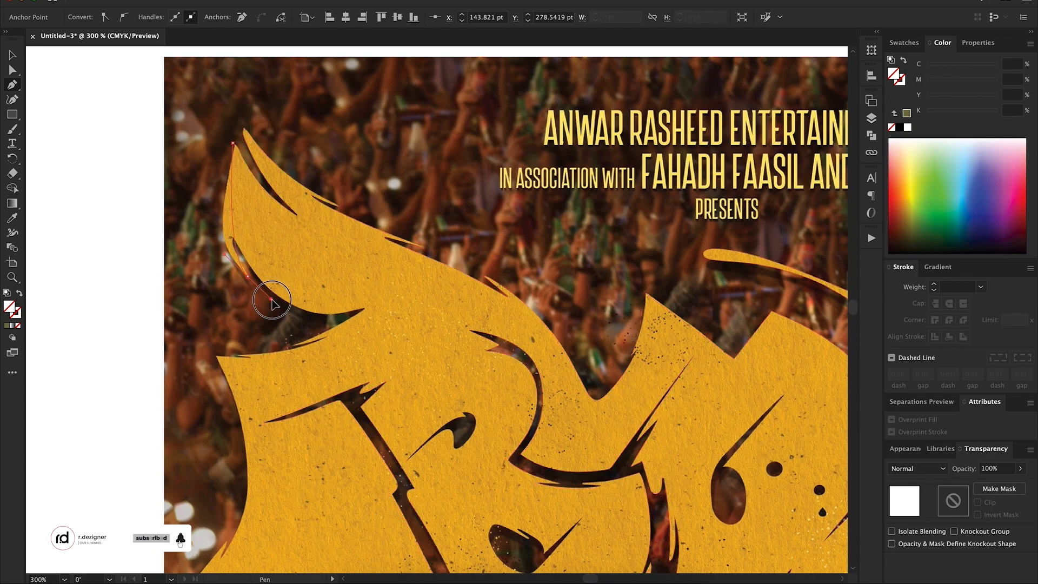
left_click(248, 277)
left_click_drag(362, 309, 458, 280)
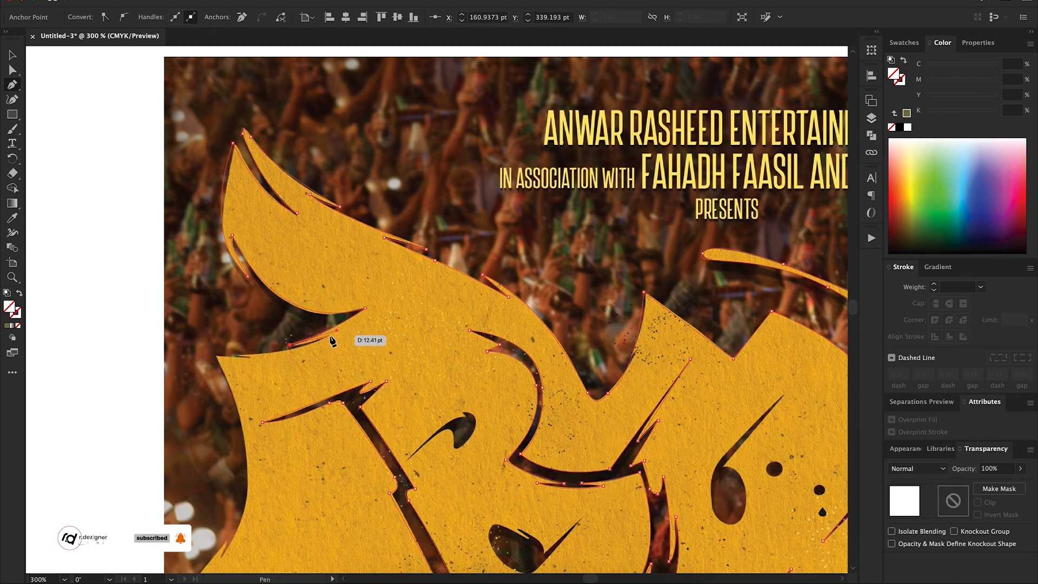
Trace the first letter's outer side and pointed lower corners to finish the lettering's outer contour.
left_click_drag(330, 335, 162, 444)
scroll(227, 355, "down", 4)
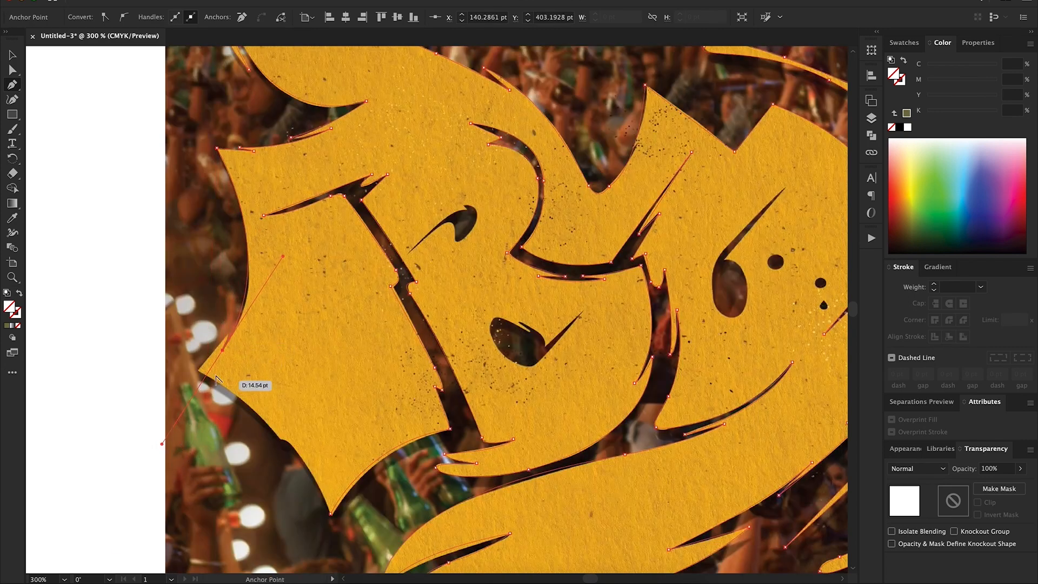
left_click_drag(278, 440, 372, 516)
left_click(279, 439)
Outline the comma-shaped hole in the first letters' upper area as a separate path.
scroll(331, 514, "down", 2)
scroll(465, 444, "up", 4)
left_click(370, 358)
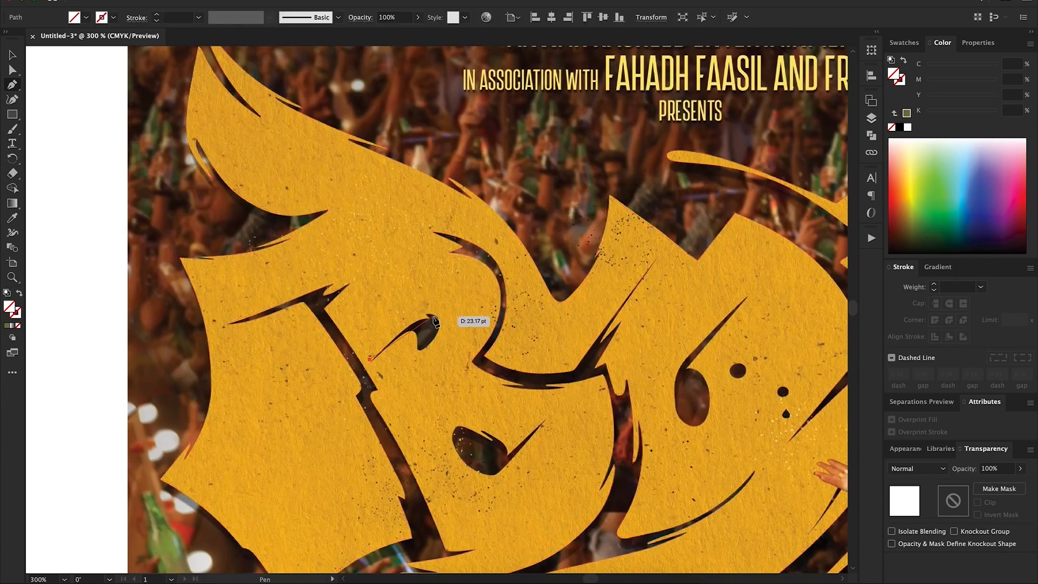
left_click_drag(430, 318, 448, 321)
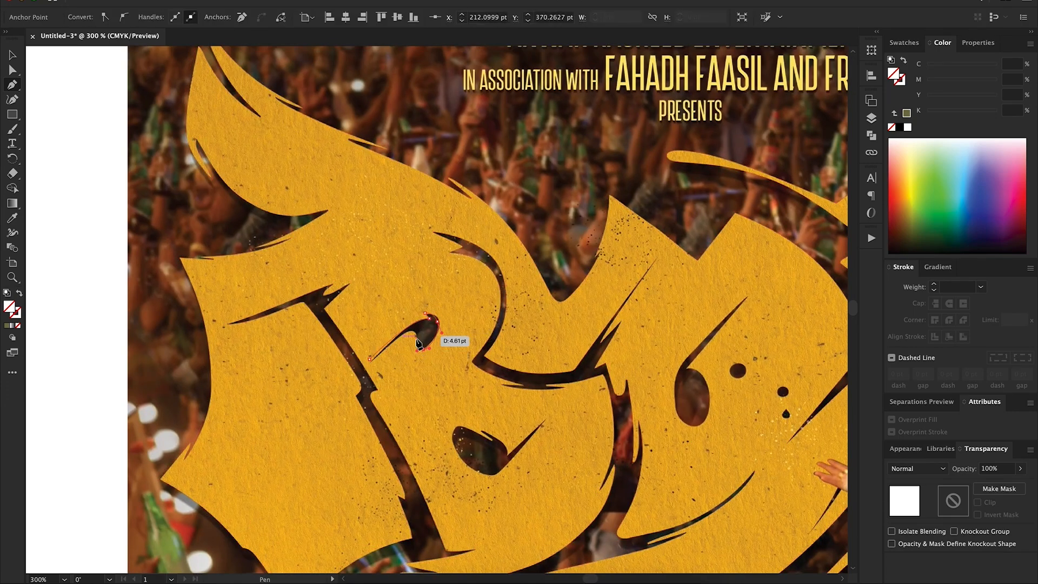
Outline the rounded hole with the pointed tail below the comma-shaped one as a separate path.
left_click(491, 441)
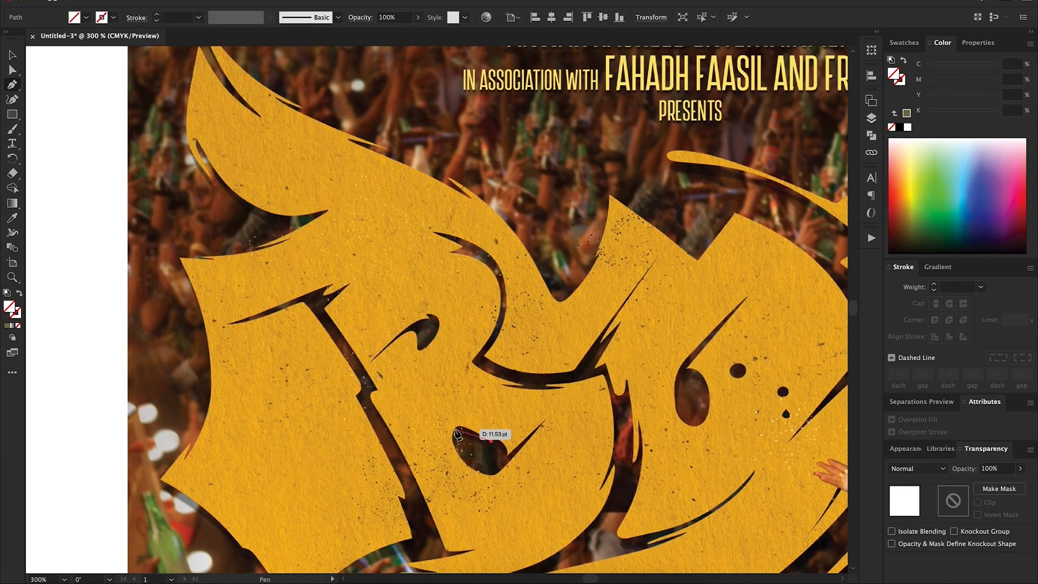
left_click_drag(455, 429, 476, 437)
scroll(540, 341, "down", 5)
scroll(540, 341, "right", 3)
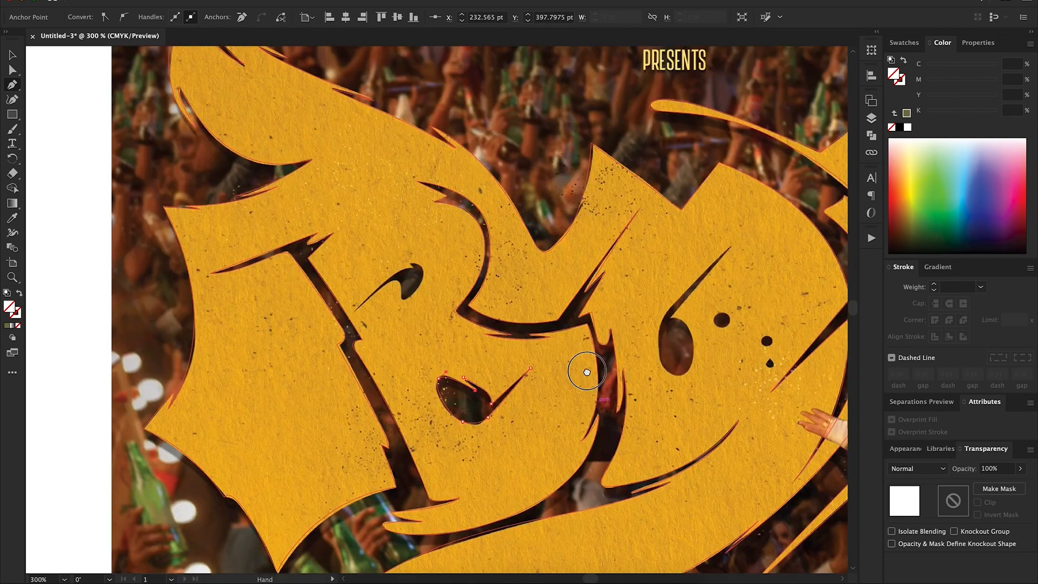
Outline the oval hole with the long slanted tail in the round letter as a separate path.
left_click(574, 202)
left_click_drag(598, 246, 599, 245)
left_click_drag(580, 259, 568, 259)
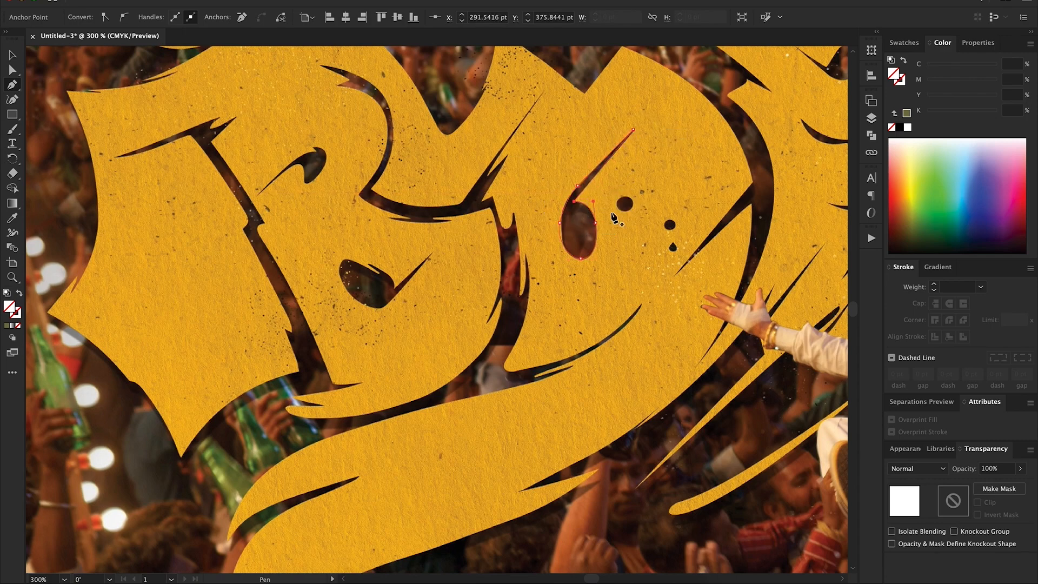
Cover the round letter's small dots with ellipses, placing the smallest, about 2.44 pt wide, over the teardrop-shaped dot.
mouse_move(626, 204)
left_mouse_down()
mouse_move(674, 228)
mouse_move(673, 247)
left_mouse_up()
key("v")
scroll(681, 223, "up", 5)
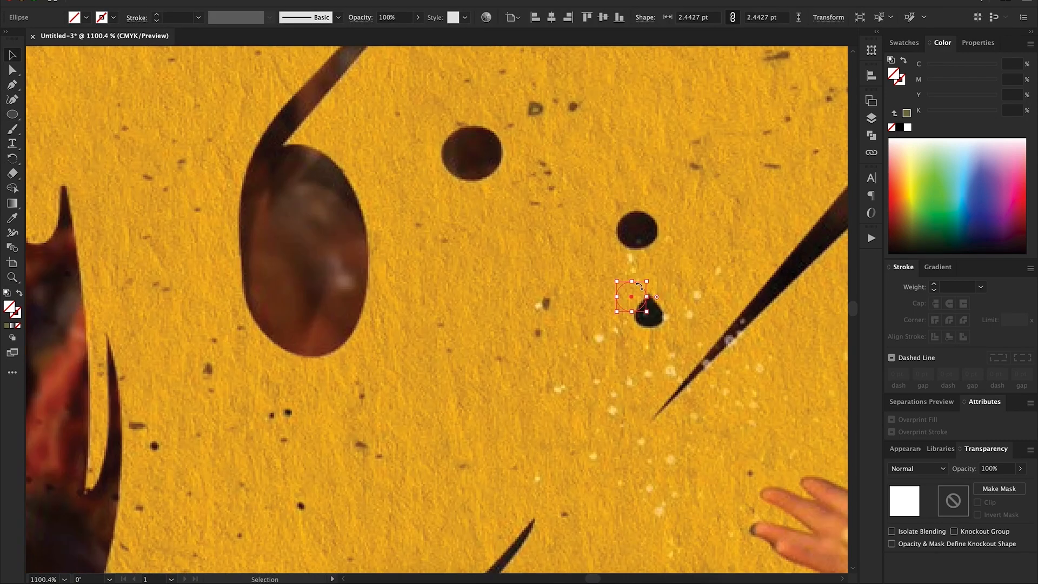
left_click_drag(631, 298, 648, 312)
Outline the tailed round hole in the upper part of the E-shaped letter and the crescent slit beneath it.
key("z")
left_click_drag(643, 309, 587, 293)
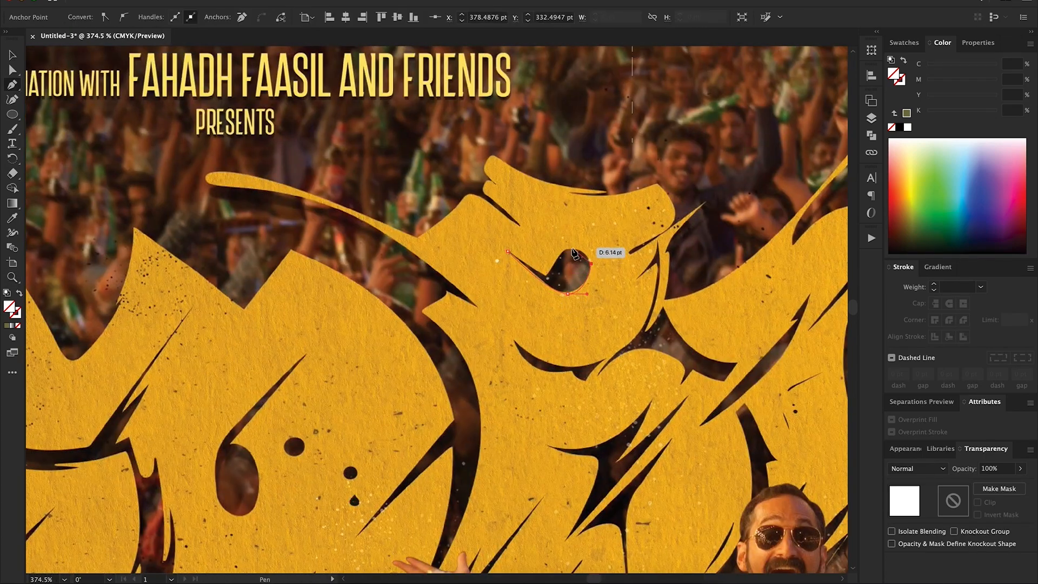
left_click(606, 358)
left_click_drag(587, 383, 665, 330)
left_click(587, 383)
left_click(570, 371)
left_click(513, 340)
Outline the pointed star-like slit in the lower half of the E-shaped letter as a closed path.
key("z")
left_click_drag(565, 324, 410, 292)
key("v")
key("z")
left_click_drag(474, 368, 556, 364)
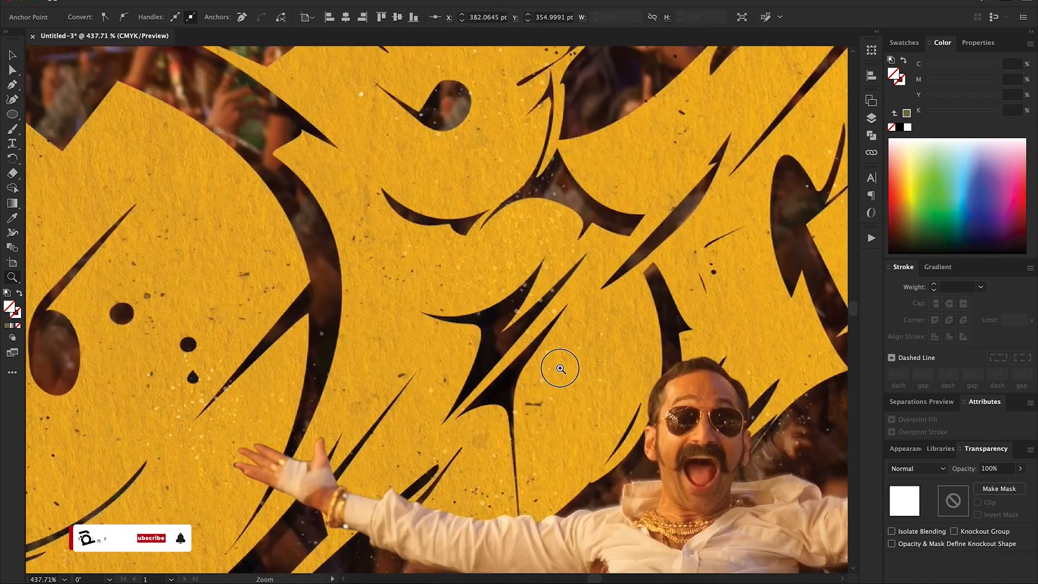
key("p")
left_click(586, 252)
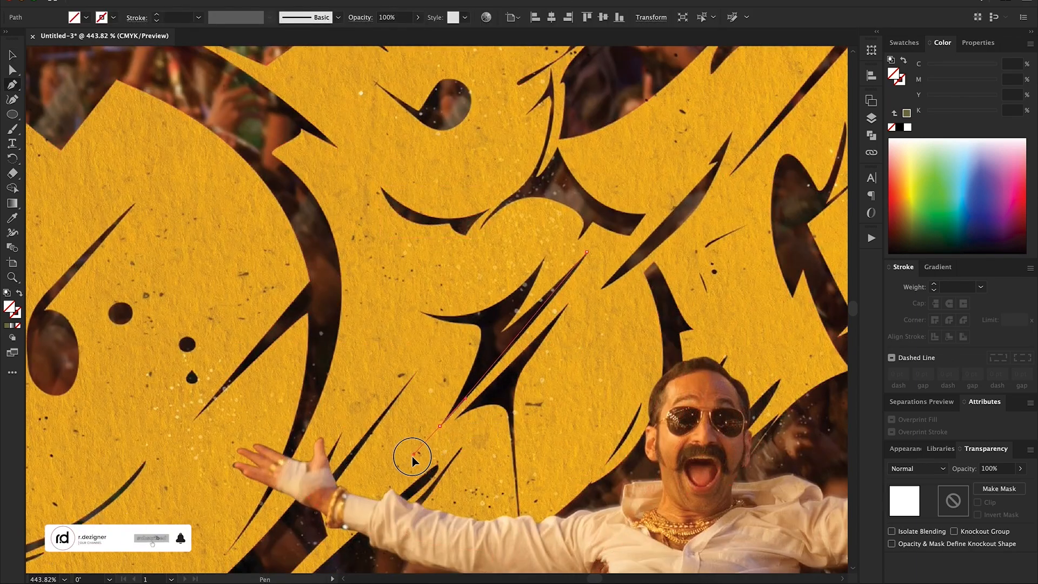
left_click_drag(412, 458, 414, 457)
left_click_drag(483, 330, 449, 328)
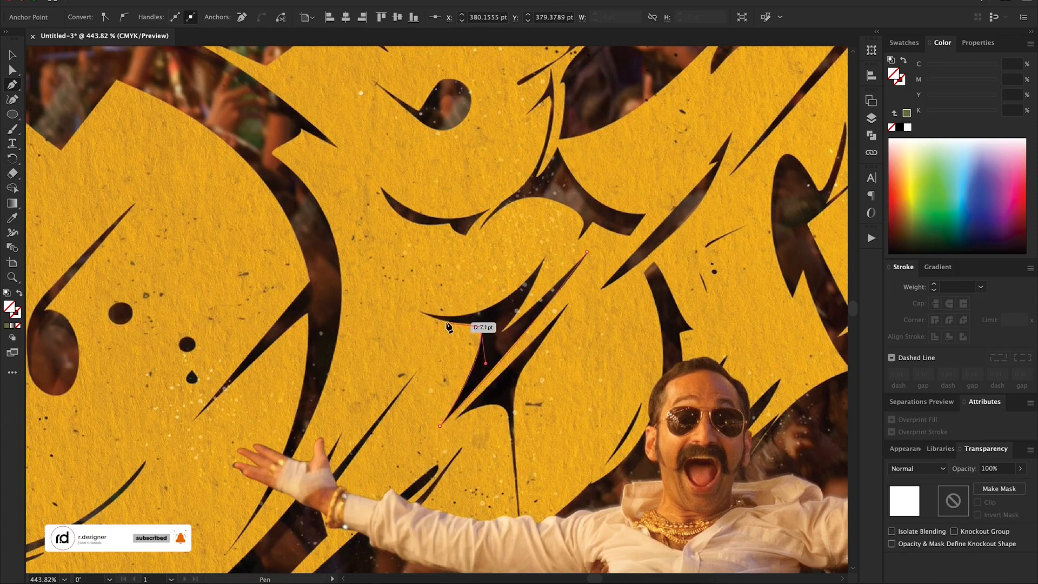
left_click(426, 313)
left_click_drag(545, 256, 573, 220)
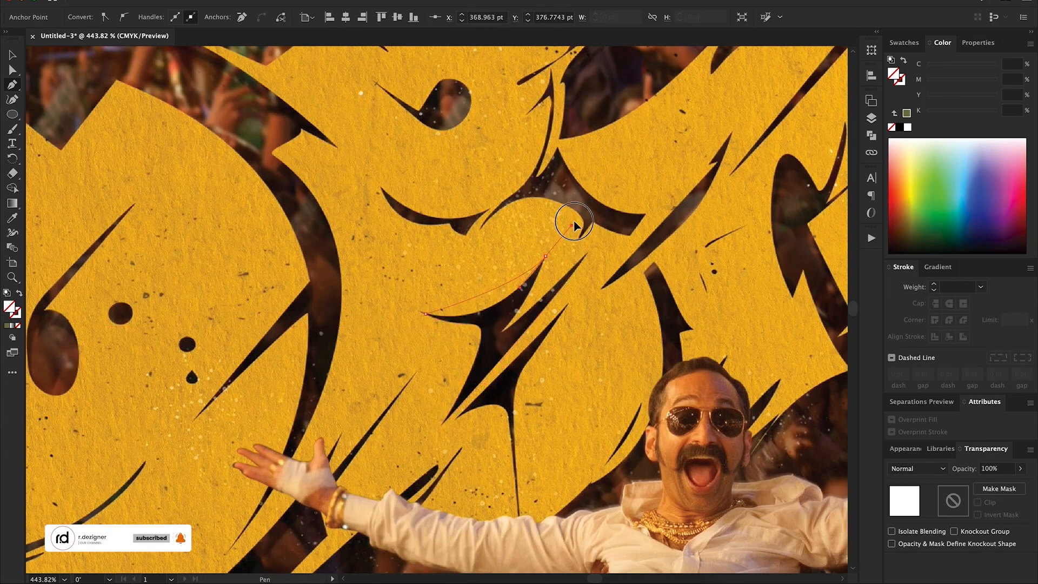
left_click(477, 353)
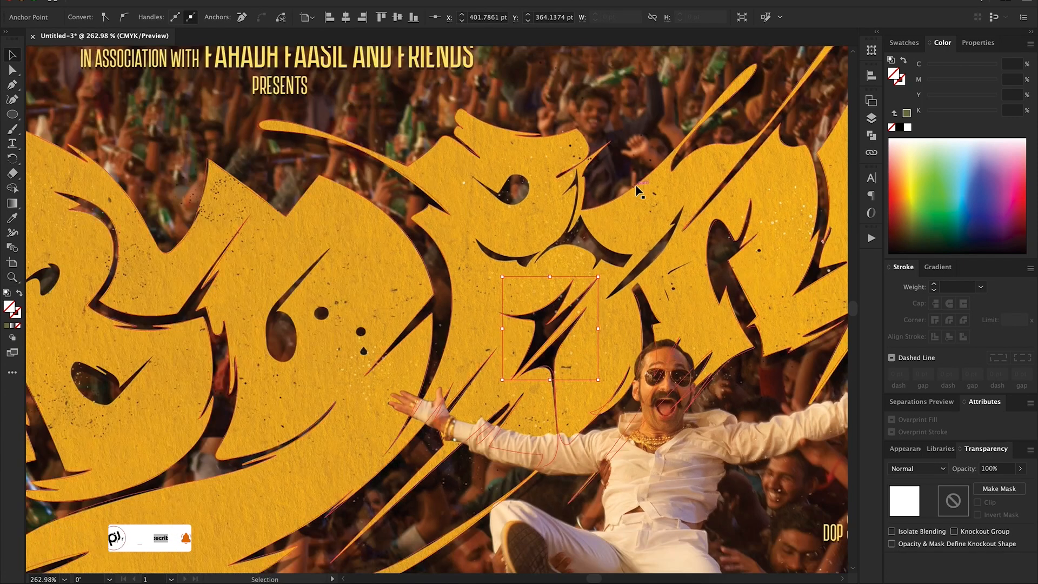
Start outlining the branching gap right of the E-shaped letter, tracing its lower prong and the curve up to its peak.
left_click(637, 186)
left_click_drag(622, 240, 638, 336)
key("z")
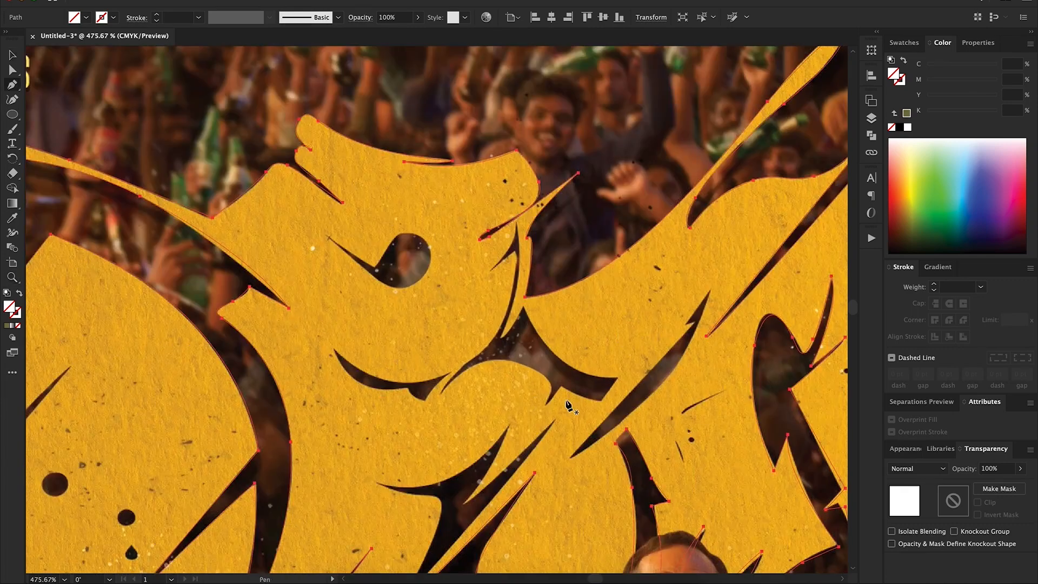
left_click(547, 404)
left_click(561, 388)
left_click(602, 400)
left_click(617, 377)
left_click(524, 307)
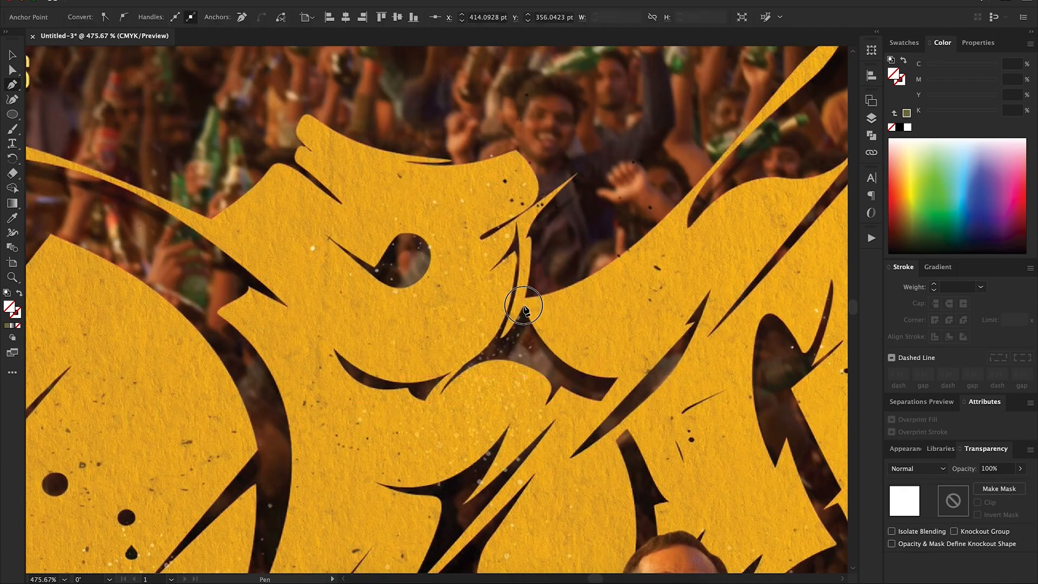
left_click_drag(523, 306, 481, 213)
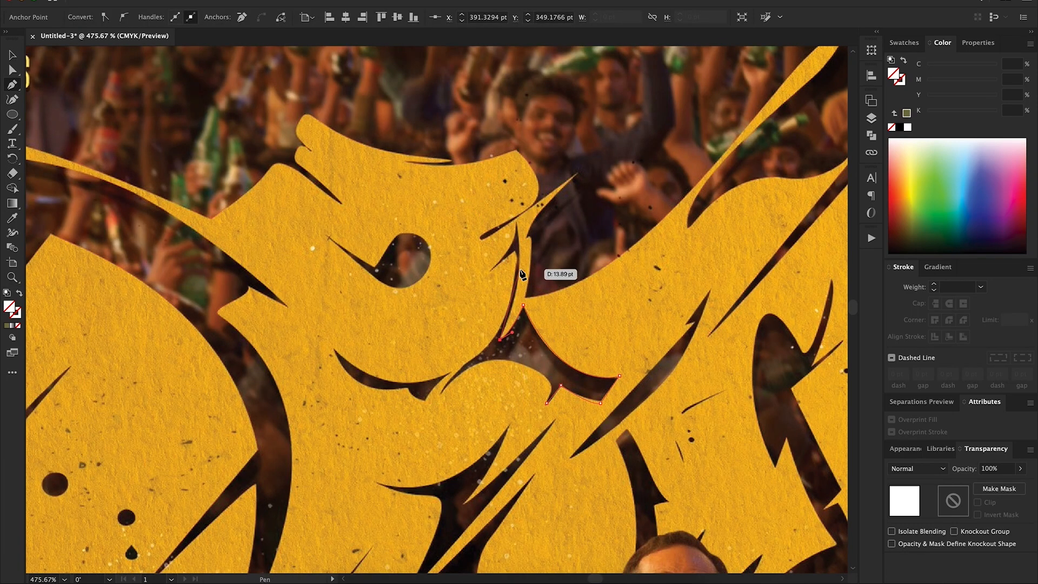
Trace the branching gap's thin upward spike, side barb and lower curve, and close its path.
left_click_drag(504, 162, 494, 156)
left_click(514, 219)
left_click_drag(517, 222, 487, 157)
left_click(517, 221)
left_click_drag(487, 274, 478, 280)
left_click(515, 251)
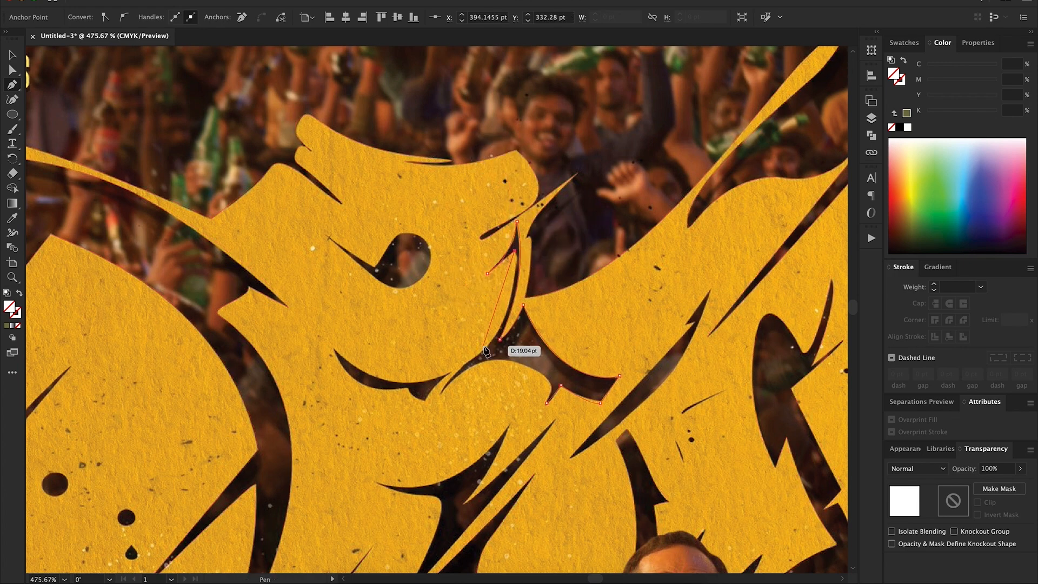
left_click_drag(481, 354, 443, 383)
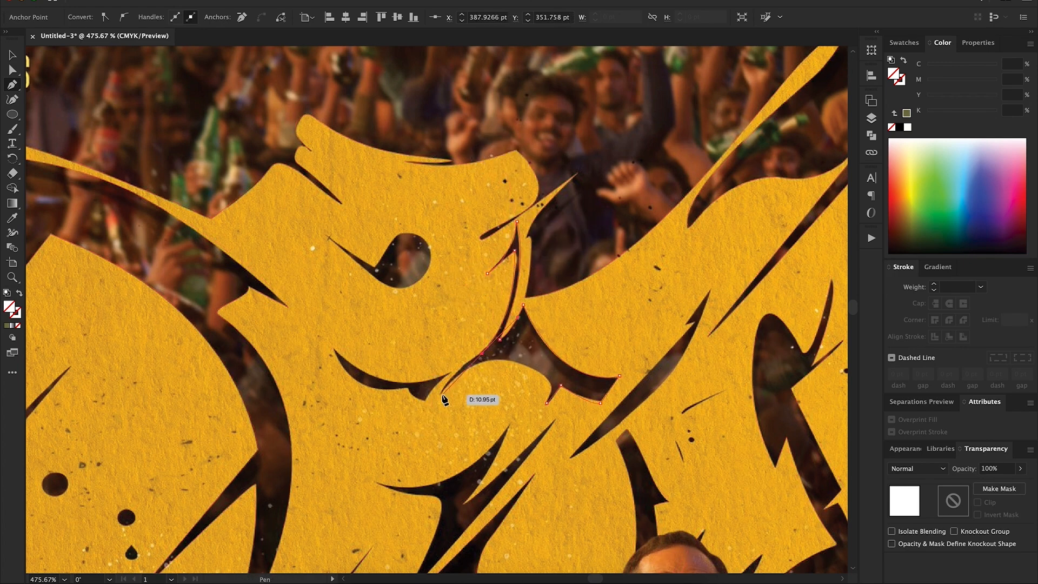
left_click_drag(534, 367, 564, 378)
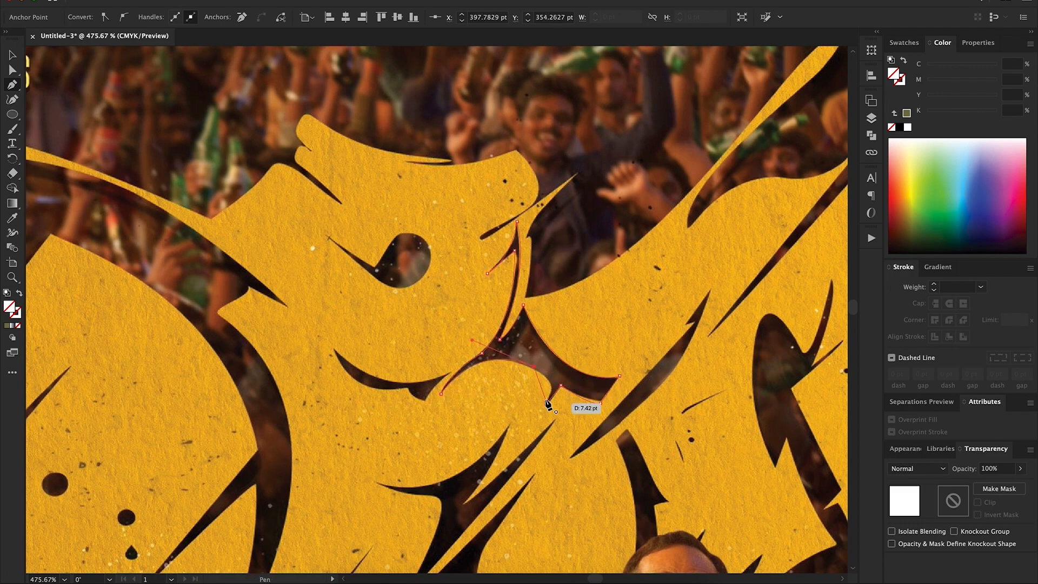
left_click(547, 403)
Outline the long diagonal slash with the notched upper end to the right of the branching gap.
key("v")
left_click(409, 286)
left_click_drag(542, 299, 445, 314)
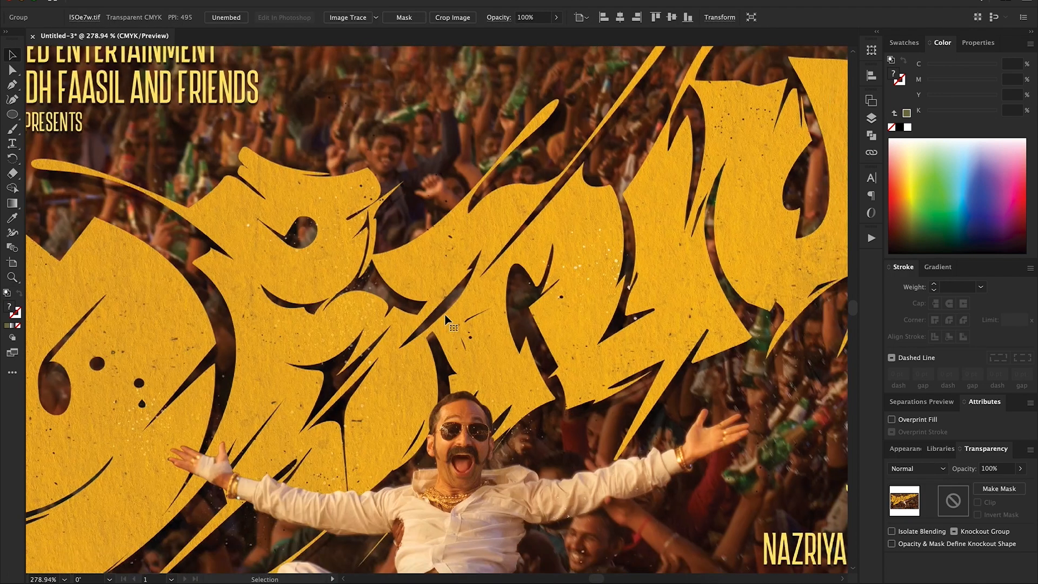
left_click(474, 268)
left_click(466, 268)
left_click(482, 250)
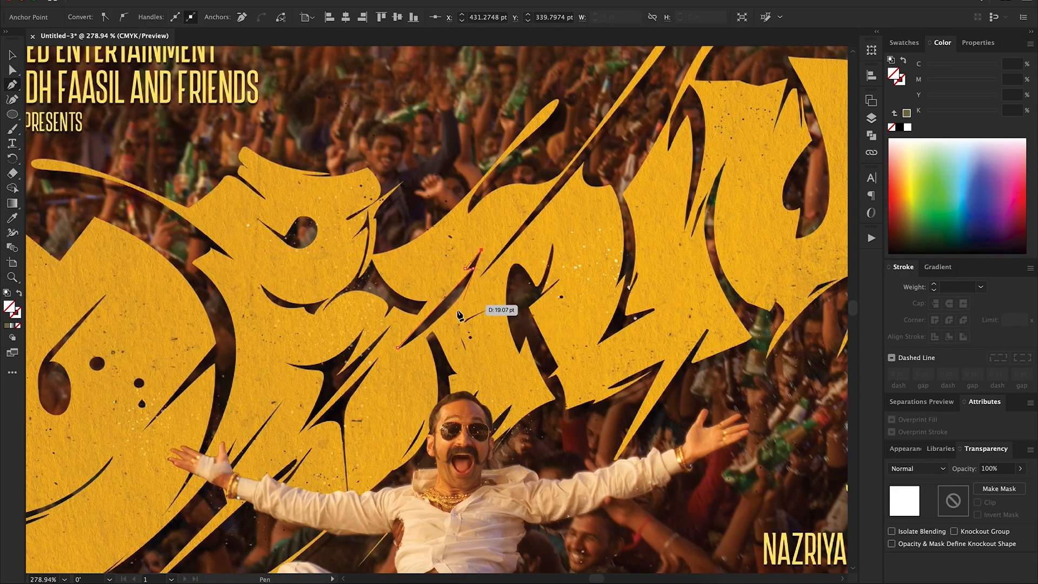
left_click_drag(398, 348, 317, 387)
key("space")
left_click_drag(489, 325, 321, 419)
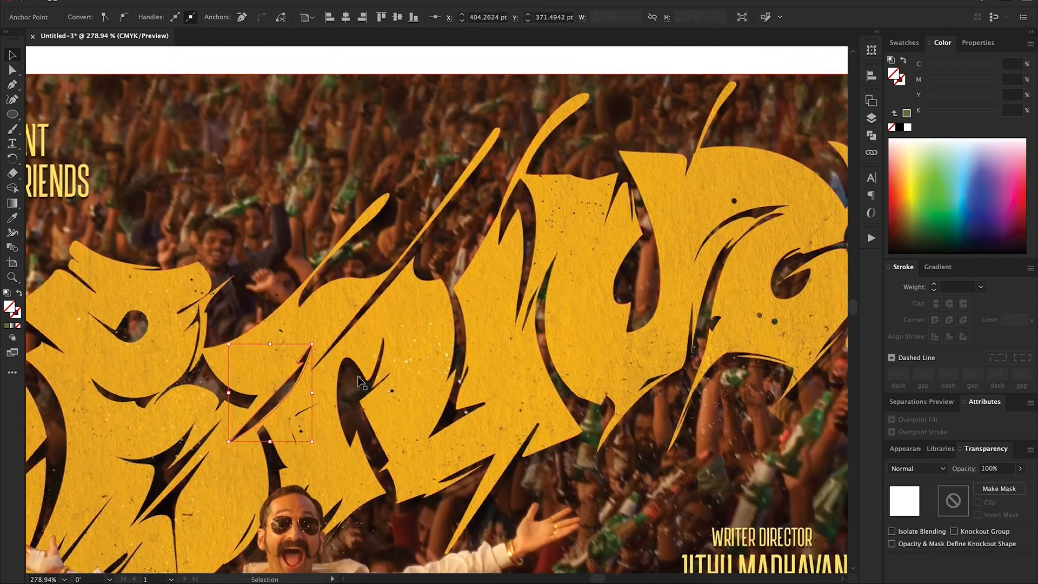
Move all traced paths from the poster onto the blank artboard and fill them with green (C 76.47, M 0, Y 81.18, K 0).
key("v")
key("super+space")
left_click_drag(535, 246, 438, 248)
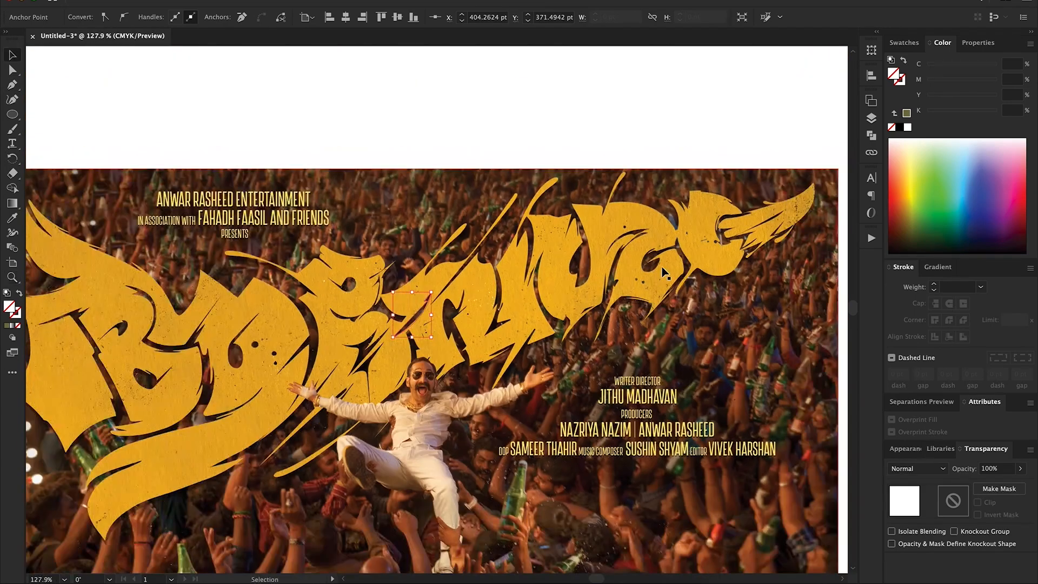
key("super+a")
key("super+space")
left_click_drag(551, 200, 377, 287)
key("v")
left_click(571, 349)
mouse_move(645, 343)
left_mouse_down()
mouse_move(364, 135)
mouse_move(412, 123)
left_mouse_up()
left_click_drag(316, 165, 656, 347)
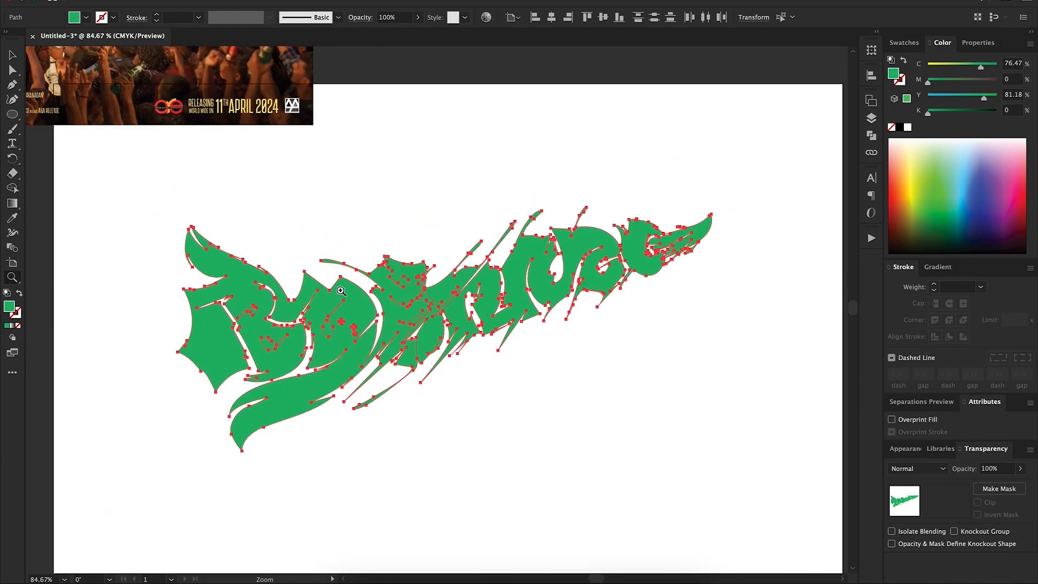
Cut the inner holes out of the first letters and the E-shaped letter with the Shape Builder.
left_click(243, 357, "alt")
left_click(223, 318, "alt")
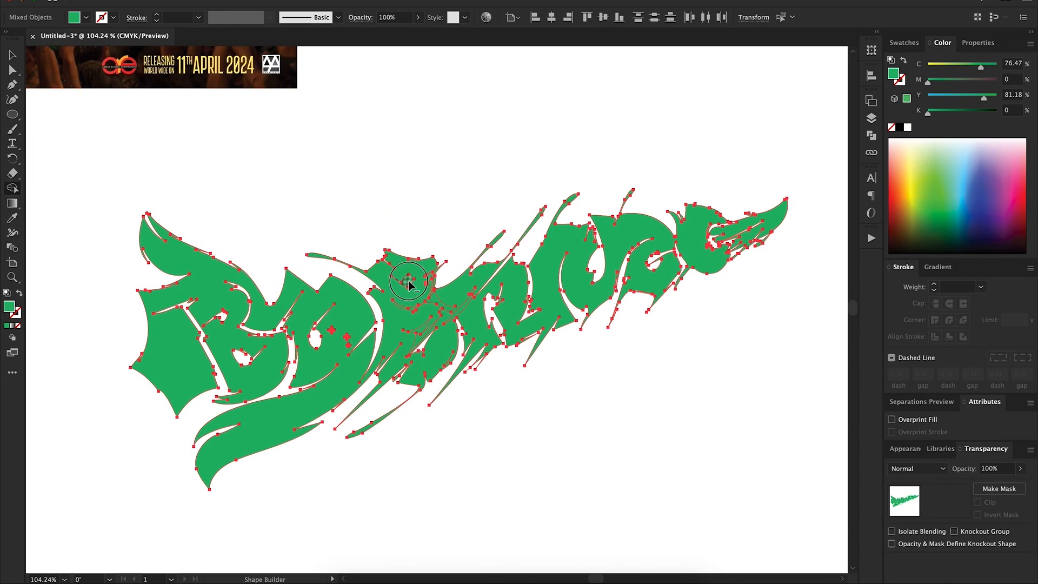
left_click(461, 308, "alt")
left_click(436, 302, "alt")
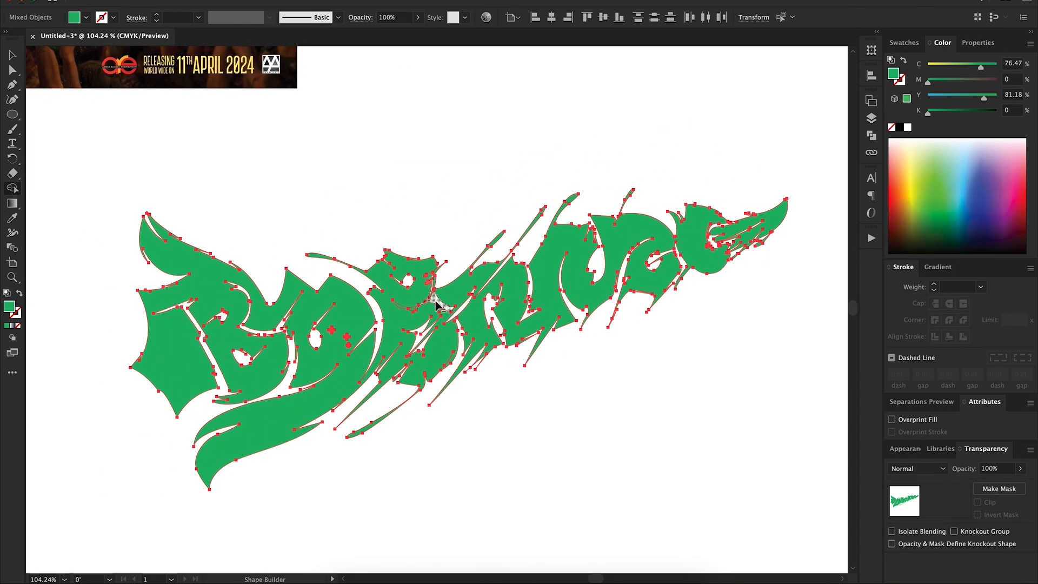
Remove the small round dots from the round letter with the Shape Builder.
scroll(424, 294, "up", 5)
key("v")
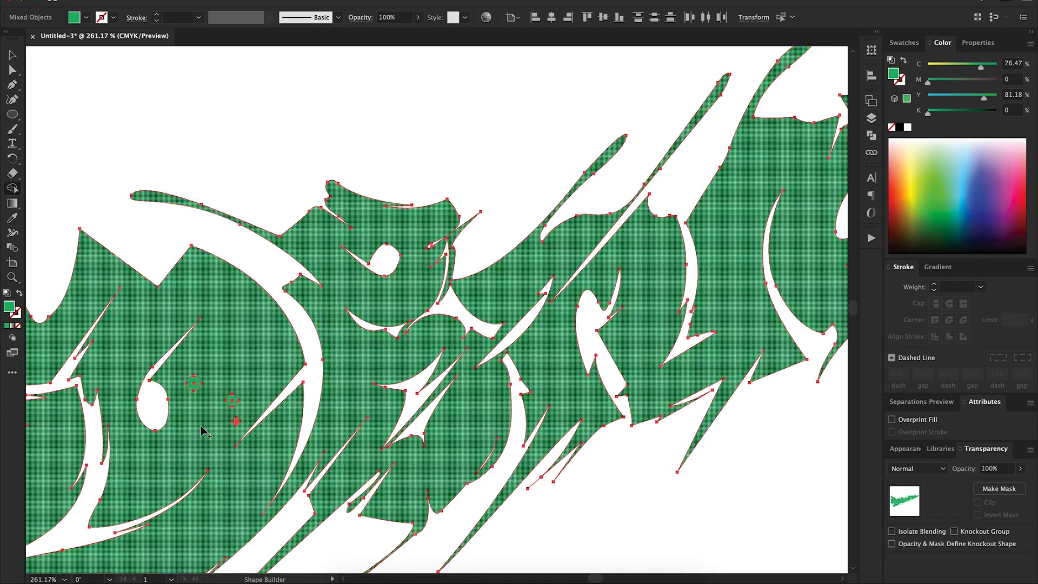
left_click(231, 400, "alt")
left_click(193, 384, "alt")
key("z")
left_click_drag(349, 377, 281, 378)
key("v")
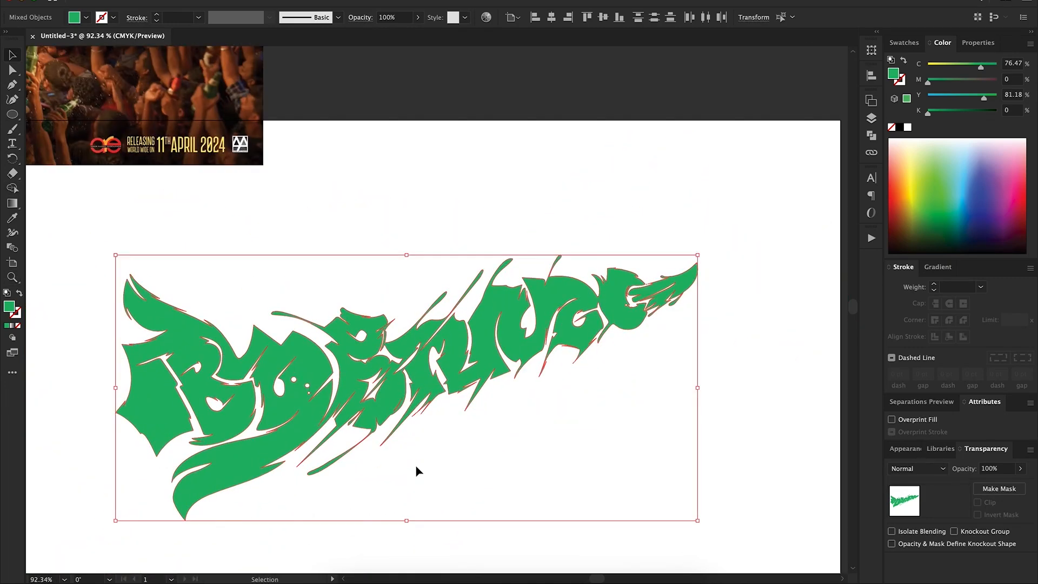
Select the whole lettering and fill it with the yellow sampled from the poster's title.
key("z")
left_click_drag(484, 348, 433, 349)
key("v")
left_click(628, 307)
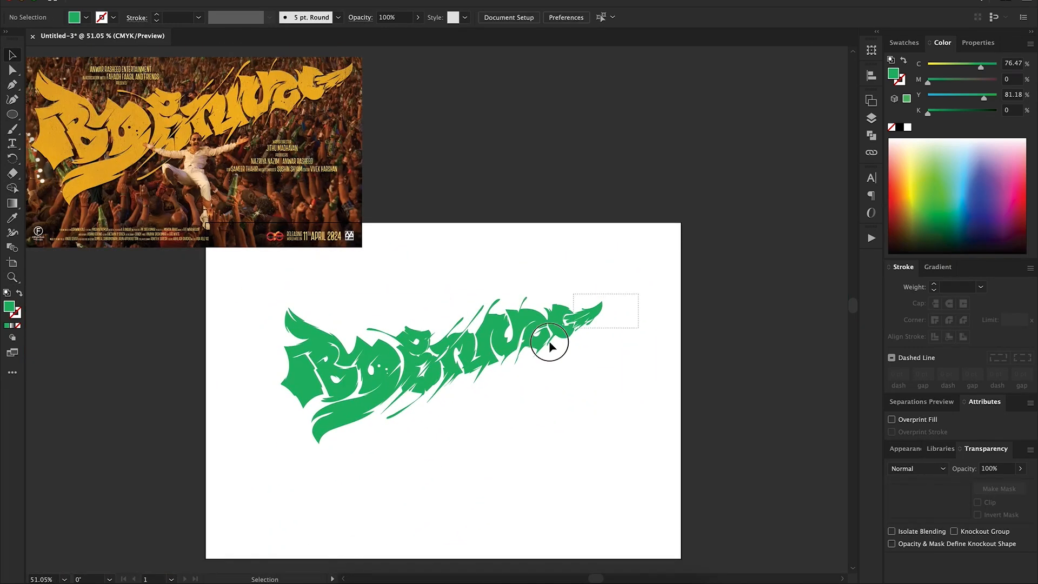
left_click_drag(549, 346, 232, 419)
key("i")
left_click(64, 132)
key("v")
Group all the lettering shapes and delete the reference poster.
left_click_drag(630, 278, 206, 465)
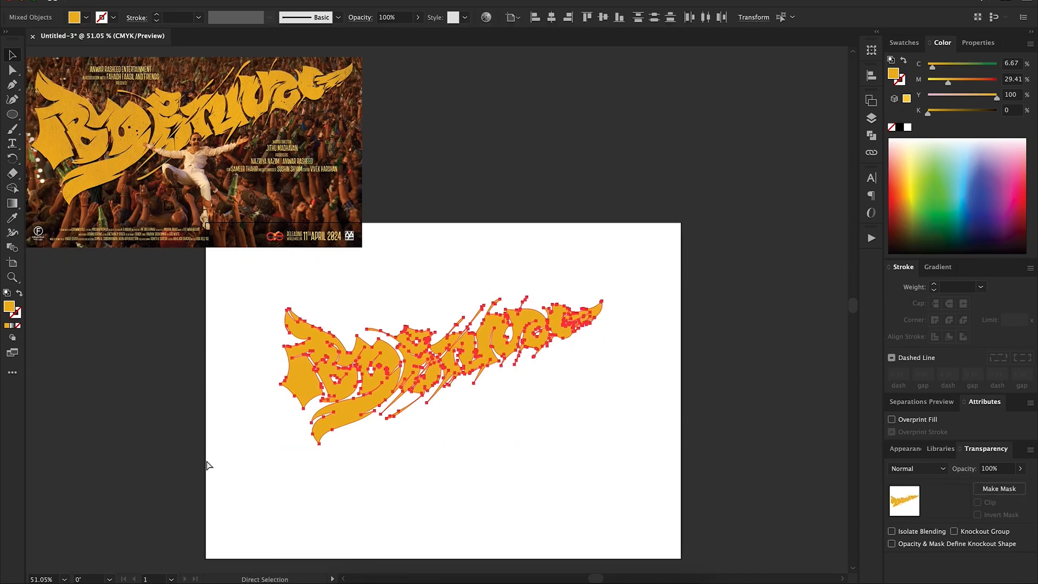
key("super+g")
left_click(303, 211)
key("Delete")
Centre the lettering group horizontally and vertically on the artboard.
left_click_drag(633, 285, 467, 384)
left_click_drag(363, 489, 316, 409)
left_click(551, 17)
left_click(603, 17)
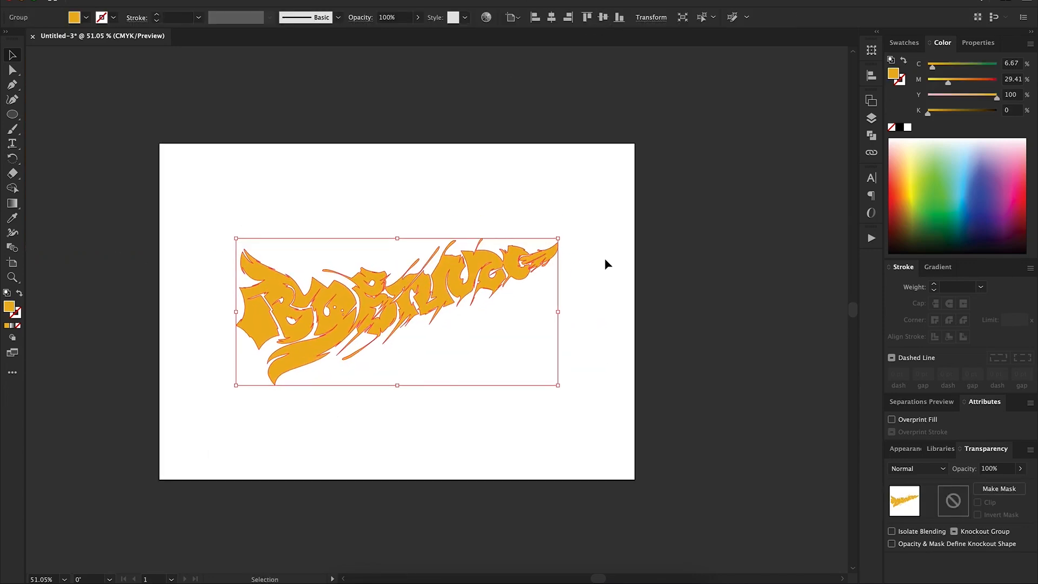
Nudge the lettering group slightly downward and scale it down a little with Free Transform.
left_click_drag(493, 316, 494, 323)
key("e")
left_click_drag(559, 391, 547, 388)
key("v")
left_click_drag(574, 238, 190, 404)
left_click(190, 404)
key("z")
left_click_drag(361, 389, 412, 443)
key("v")
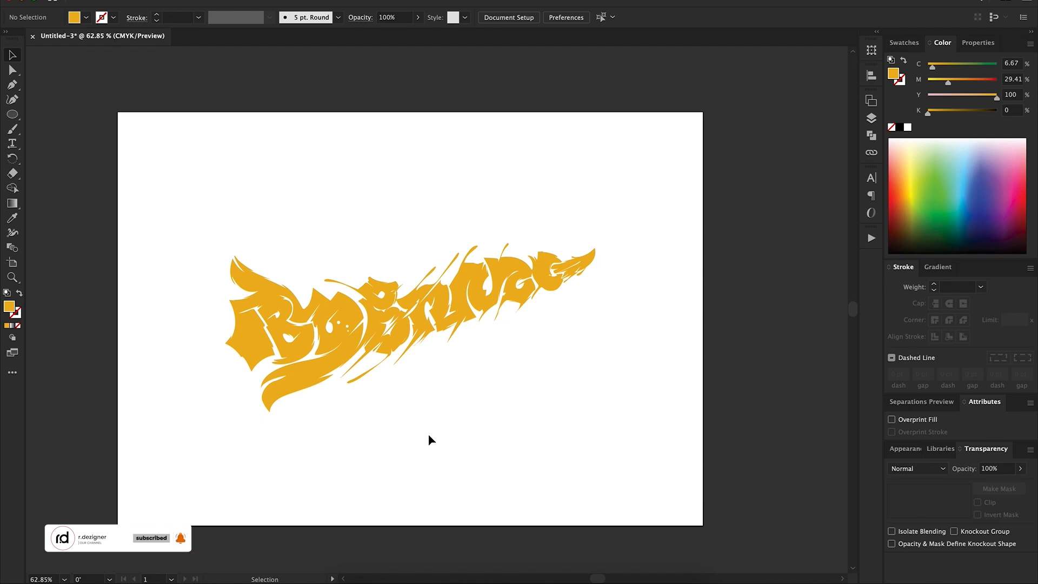
left_click_drag(644, 216, 127, 470)
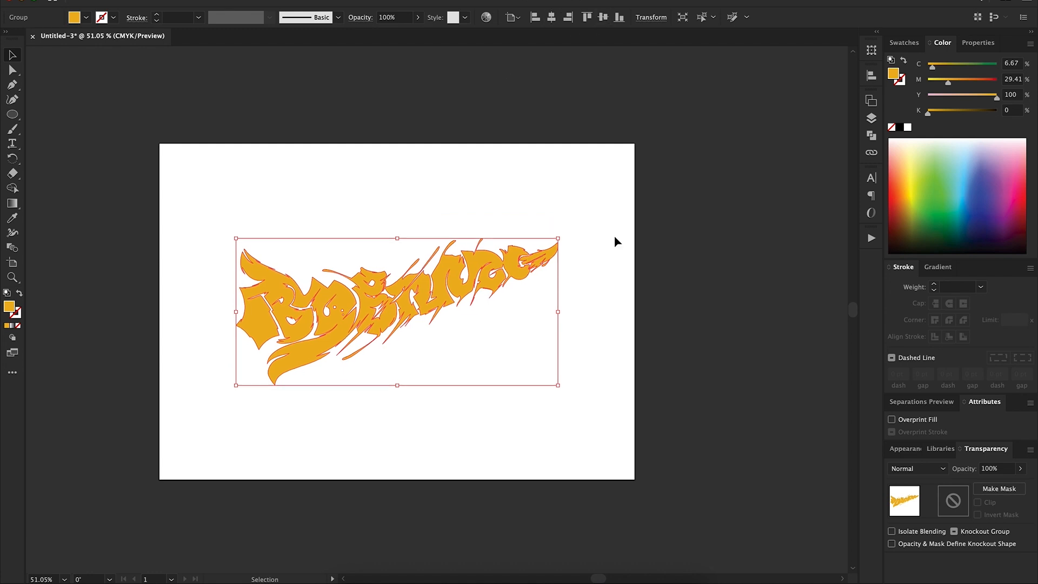
left_click(163, 361)
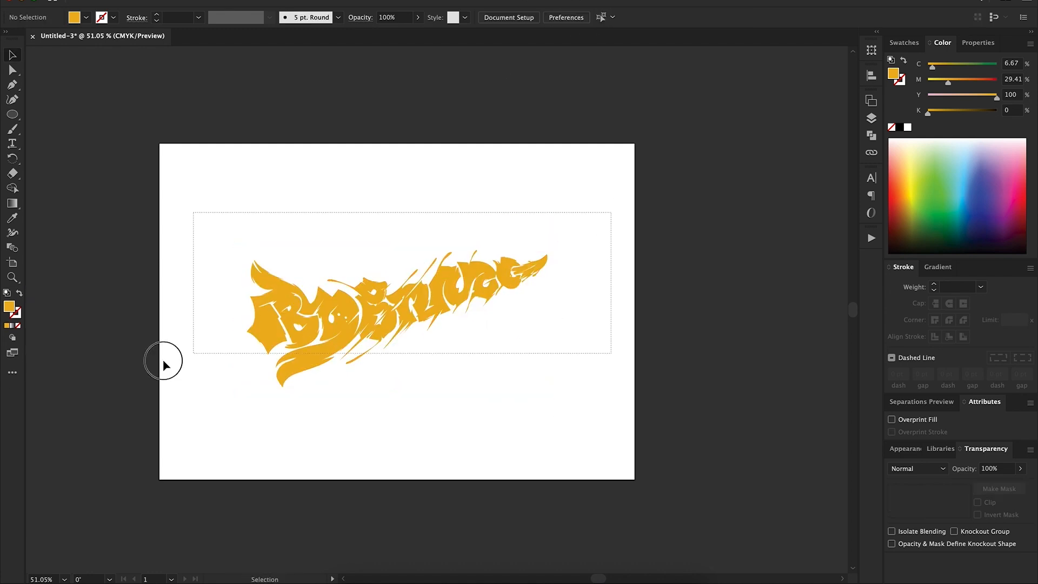
key("ctrl+0")
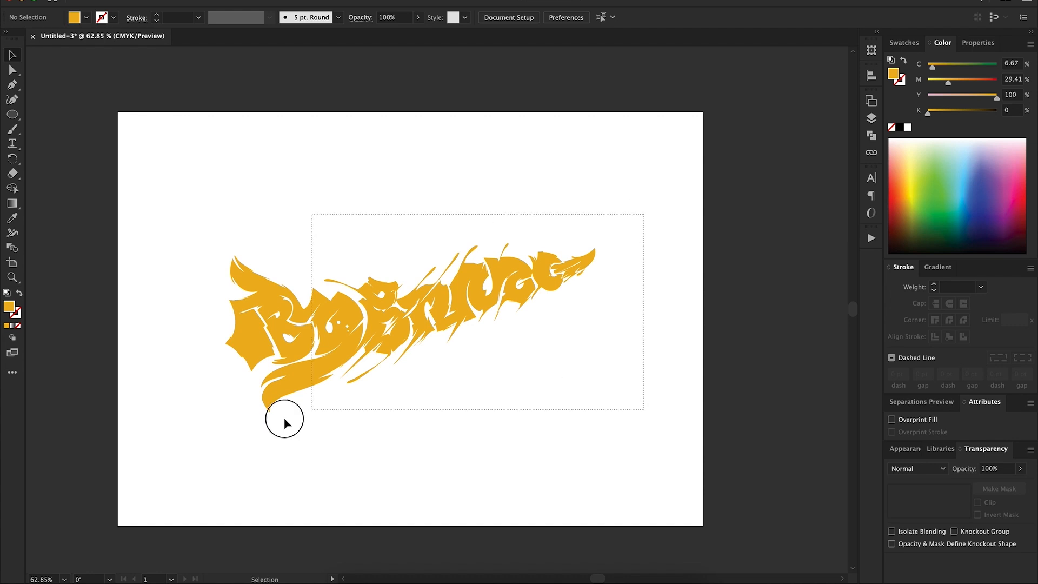
left_click_drag(284, 418, 284, 417)
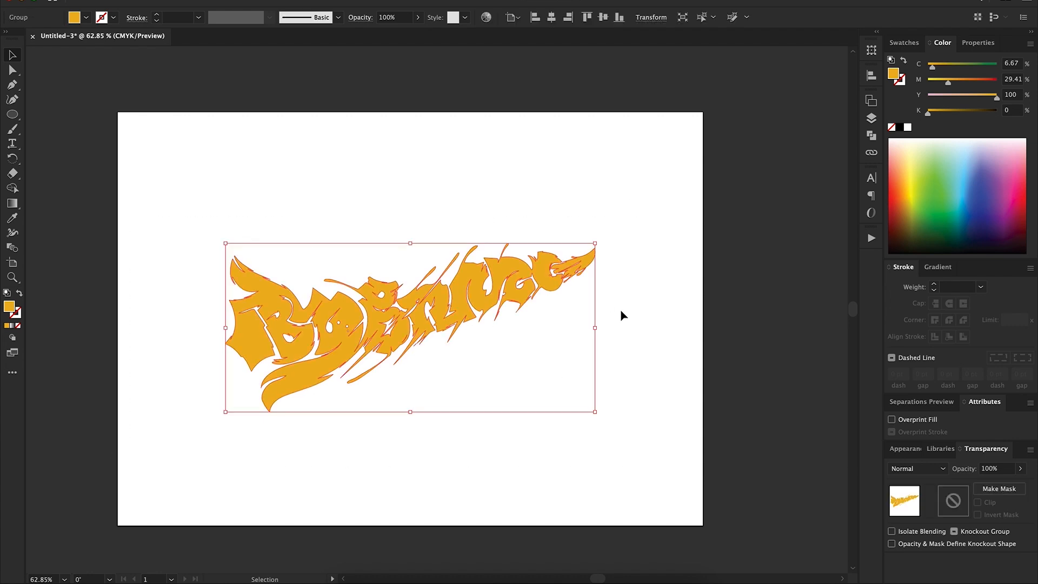
left_click(621, 312)
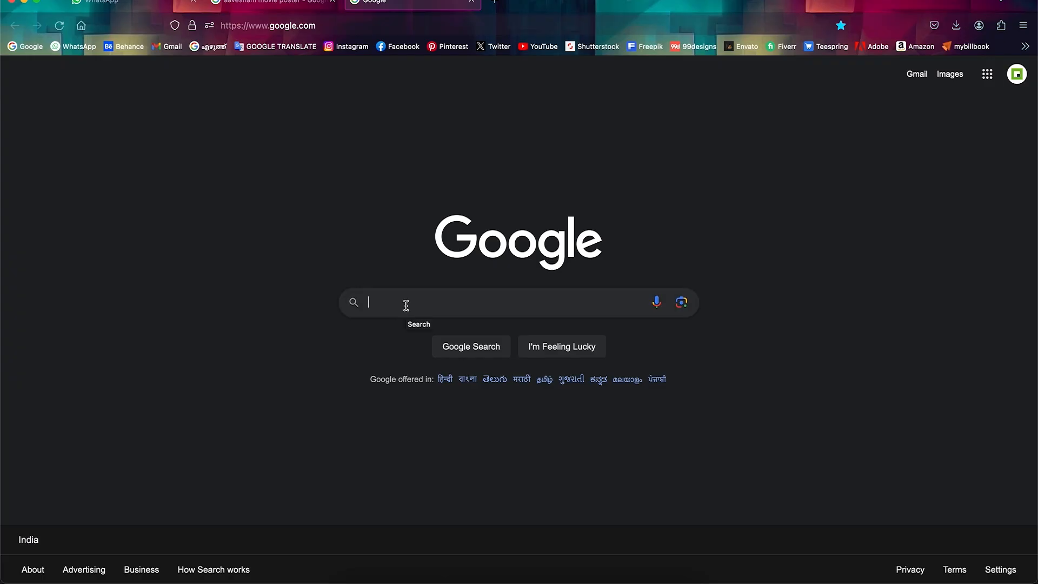
Switch to the web browser and search Google for "paper texture".
type("paper te")
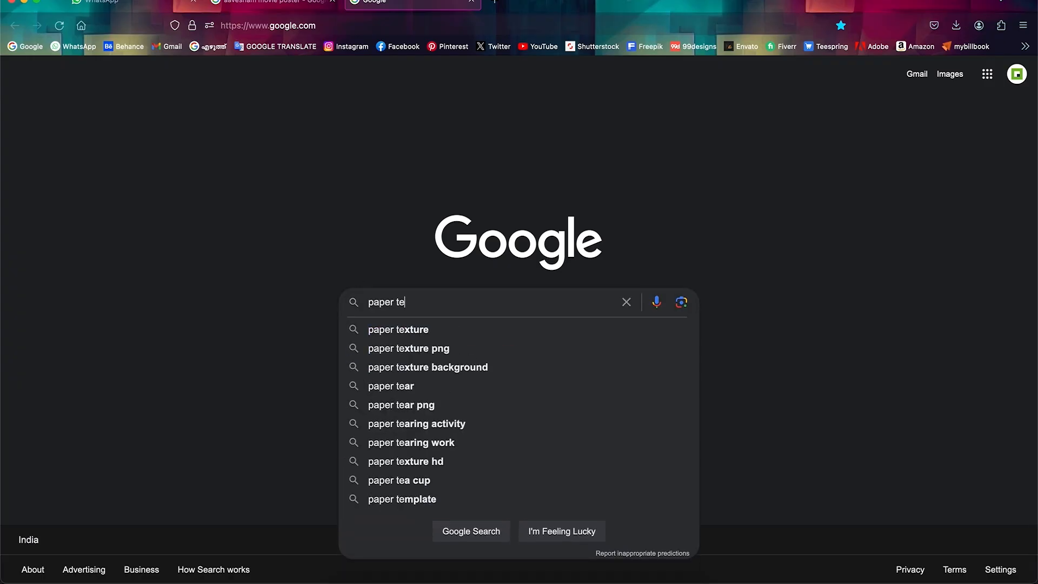
key("BackSpace")
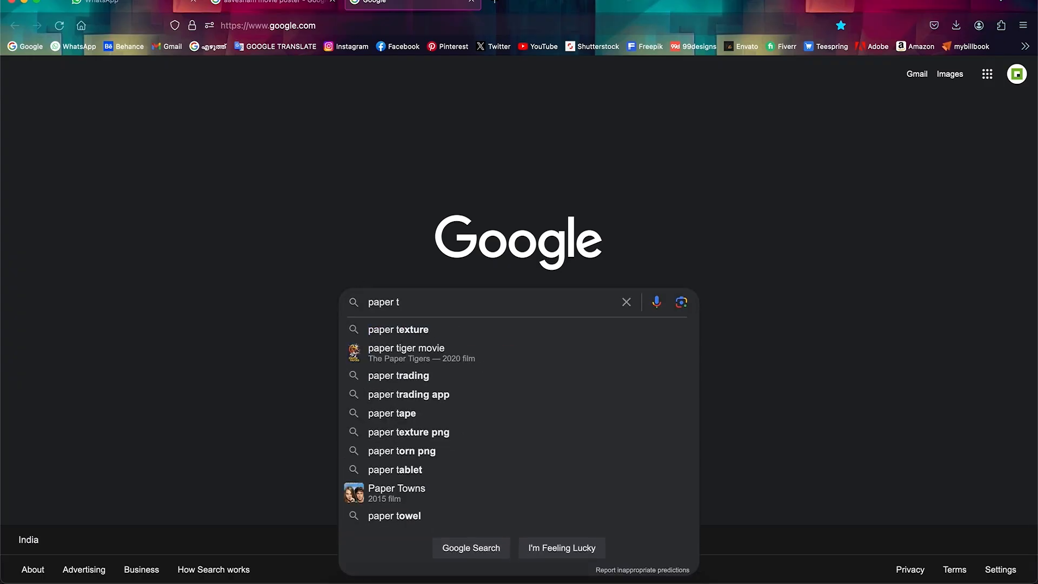
left_click(411, 329)
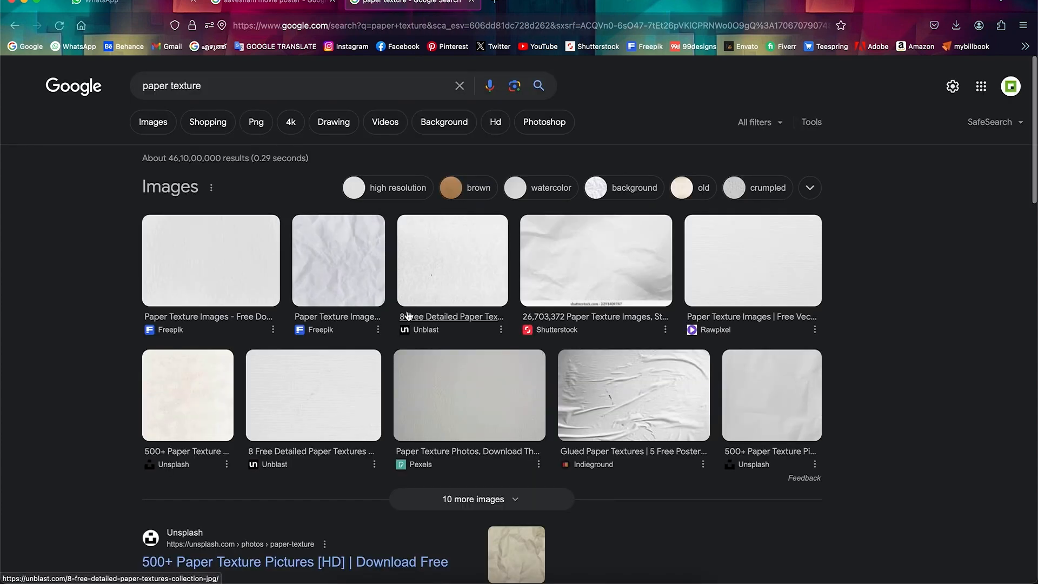
Show the image results for "paper texture" and copy Unblast's "8 Free Detailed Paper Textures Collection (JPG)" image.
left_click(151, 122)
scroll(392, 353, "down", 2)
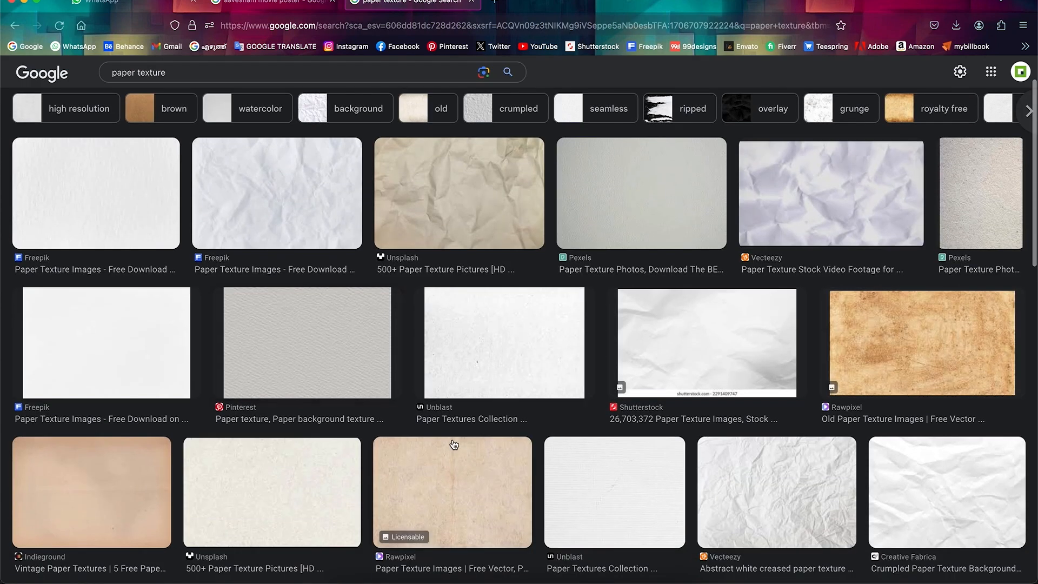
scroll(454, 444, "down", 4)
left_click(457, 476)
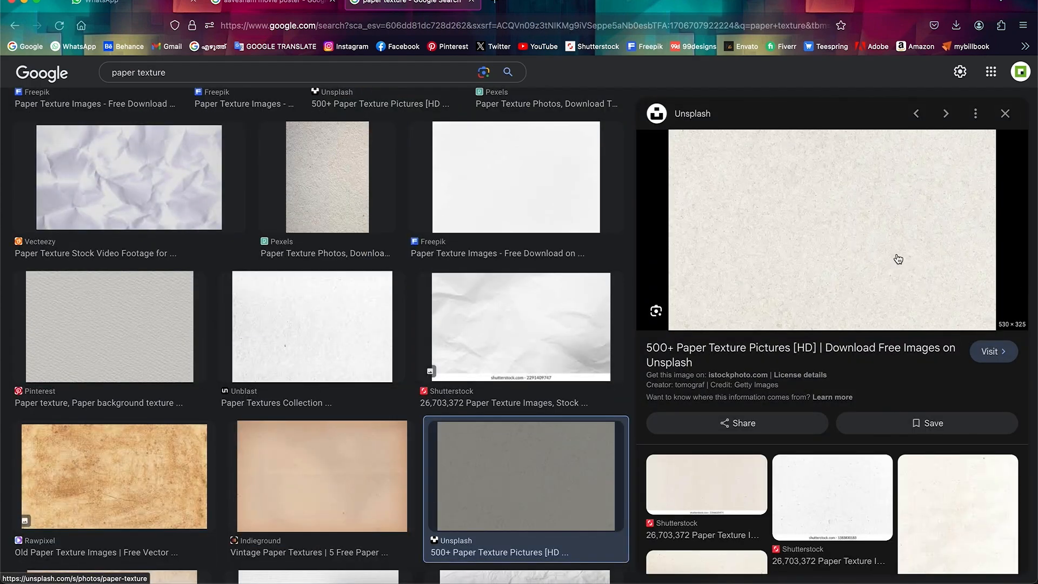
left_click(320, 333)
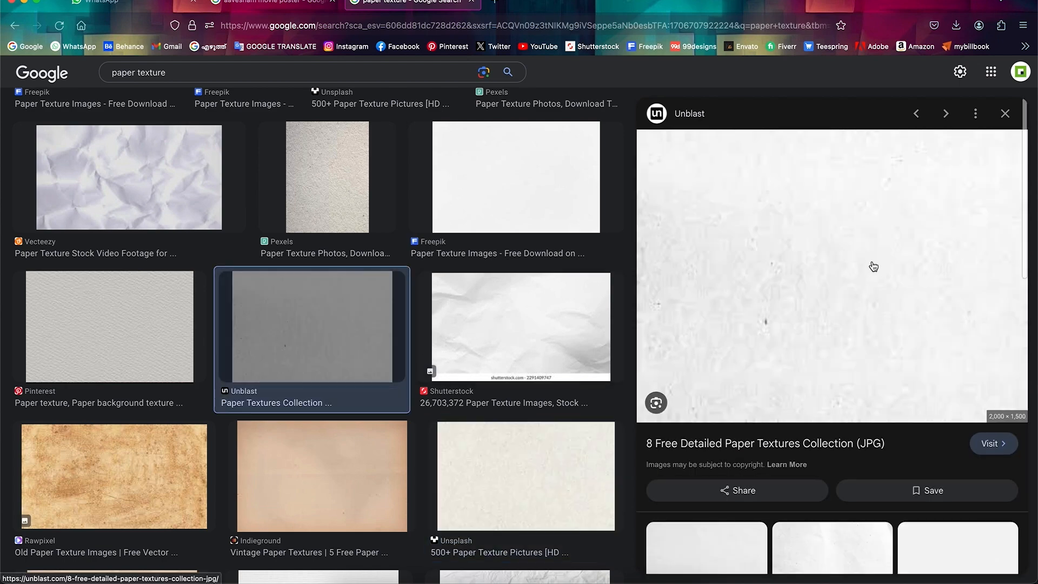
right_click(801, 207)
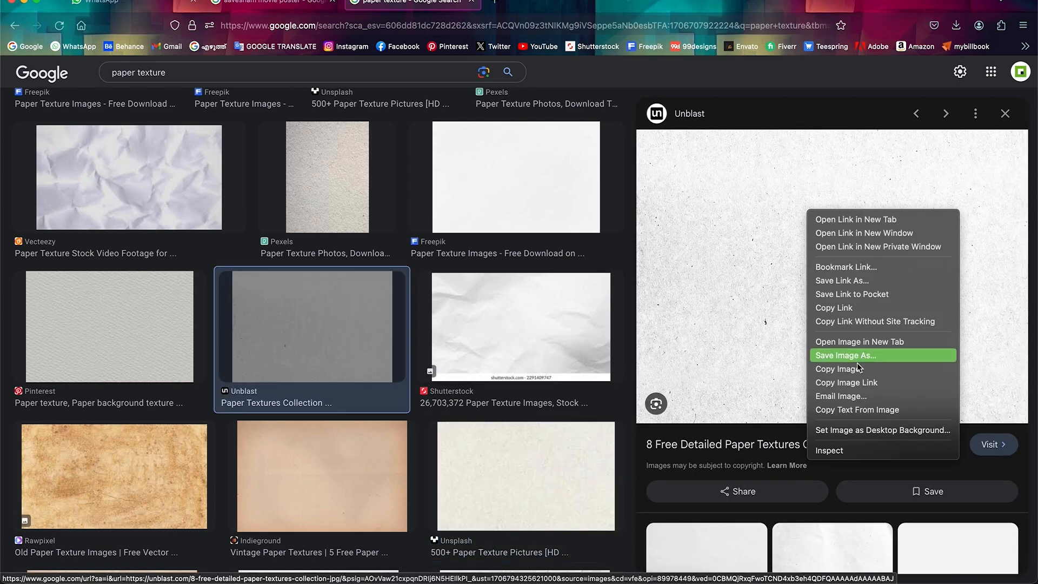
left_click(859, 370)
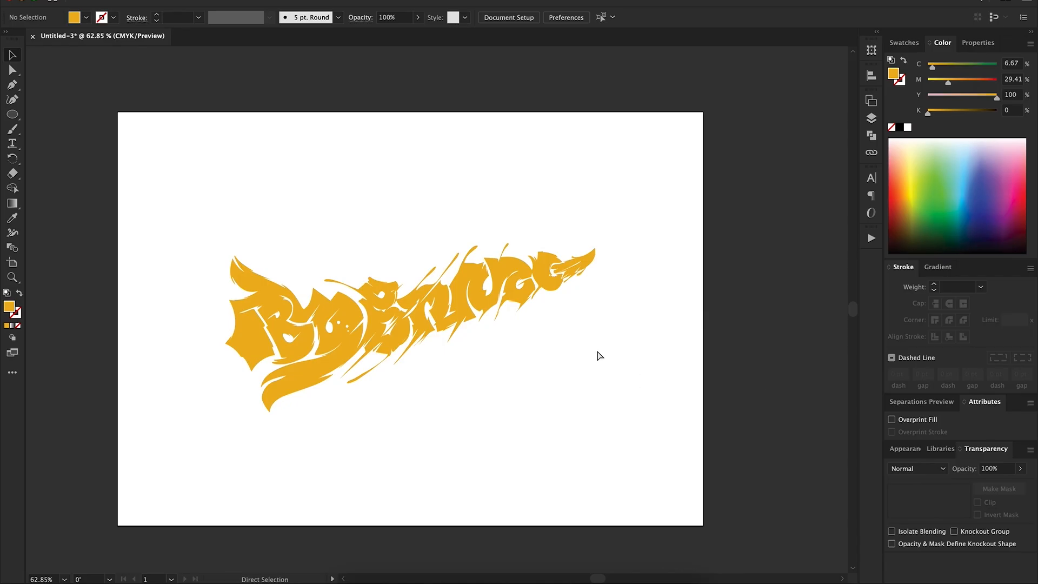
Switch to Illustrator and paste the copied paper texture into the lettering document.
key("ctrl+v")
key("ctrl+minus")
key("ctrl+minus")
key("ctrl+minus")
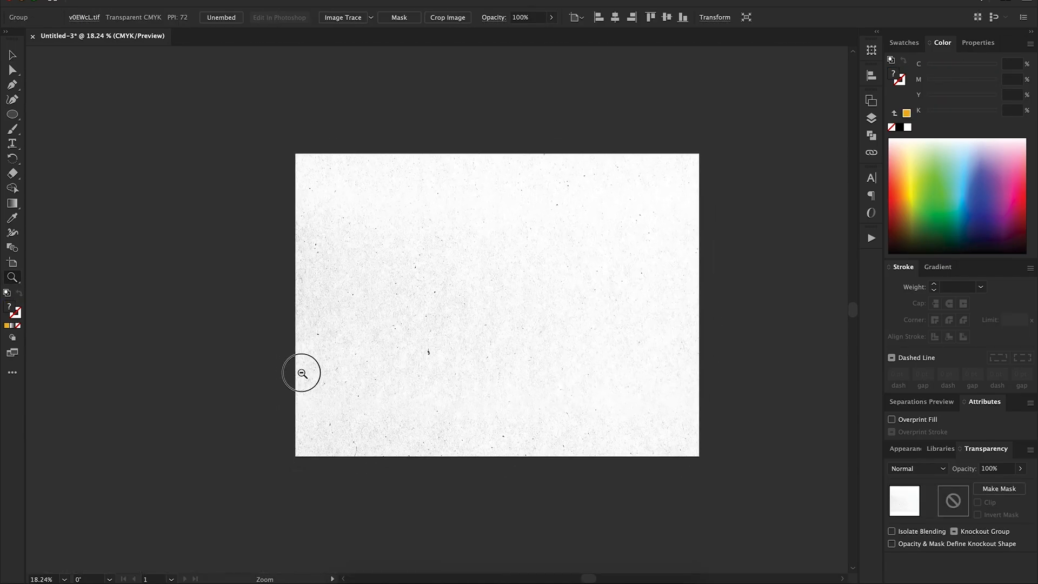
Scale the paper texture down with Free Transform to fit inside the artboard and centre it on the artboard.
key("e")
left_click_drag(692, 449, 558, 350)
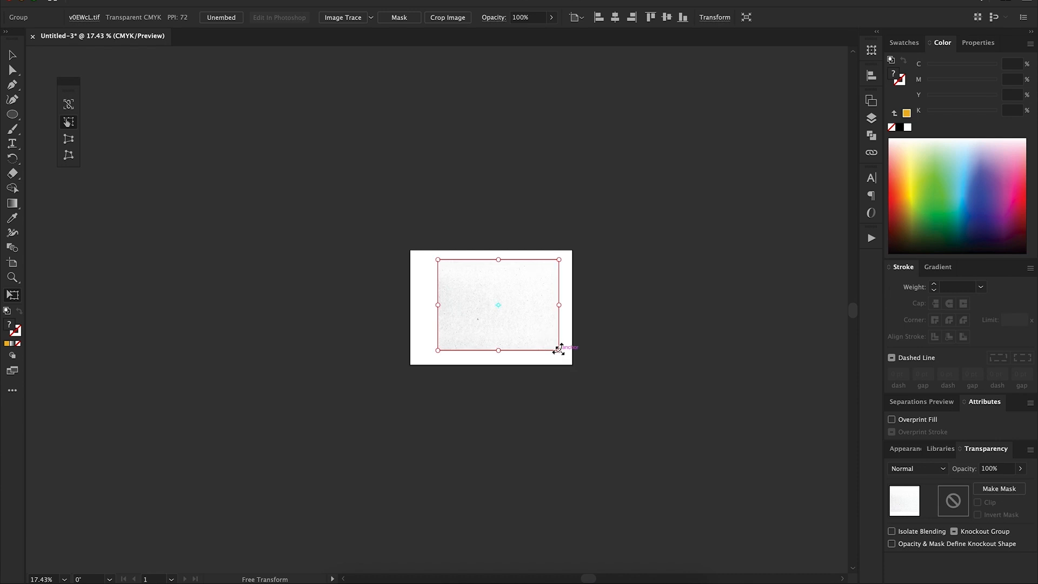
key("v")
left_click(621, 18)
Send the paper texture to the back, behind the yellow lettering.
key("z")
left_click_drag(511, 311, 651, 330)
left_click_drag(500, 288, 537, 307)
key("v")
left_click_drag(683, 242, 247, 454)
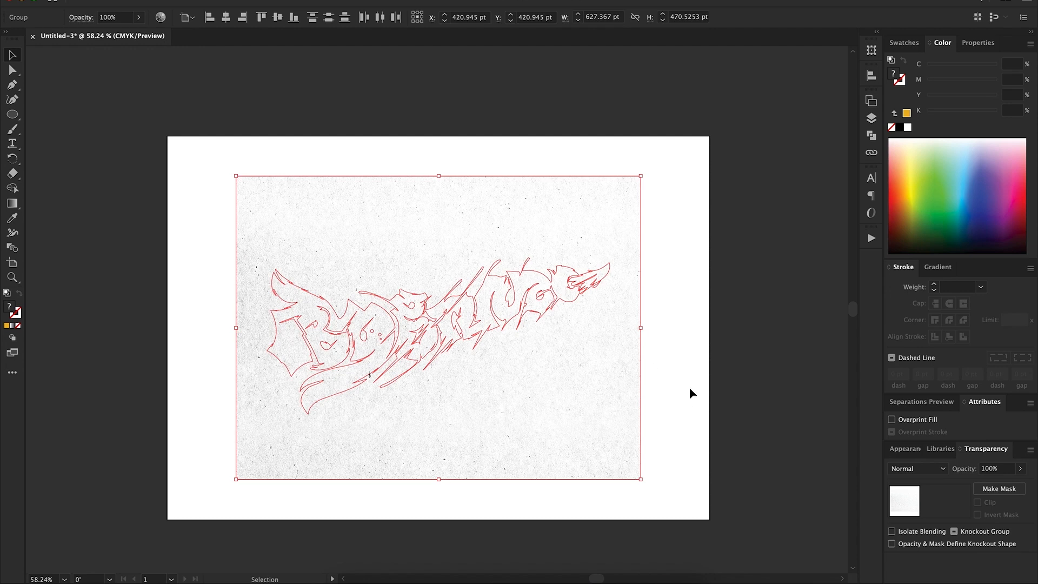
left_click(603, 394)
key("ctrl+shift+bracketleft")
Try to make a clipping mask from the lettering and the paper texture, then undo it.
left_click_drag(676, 209, 410, 448)
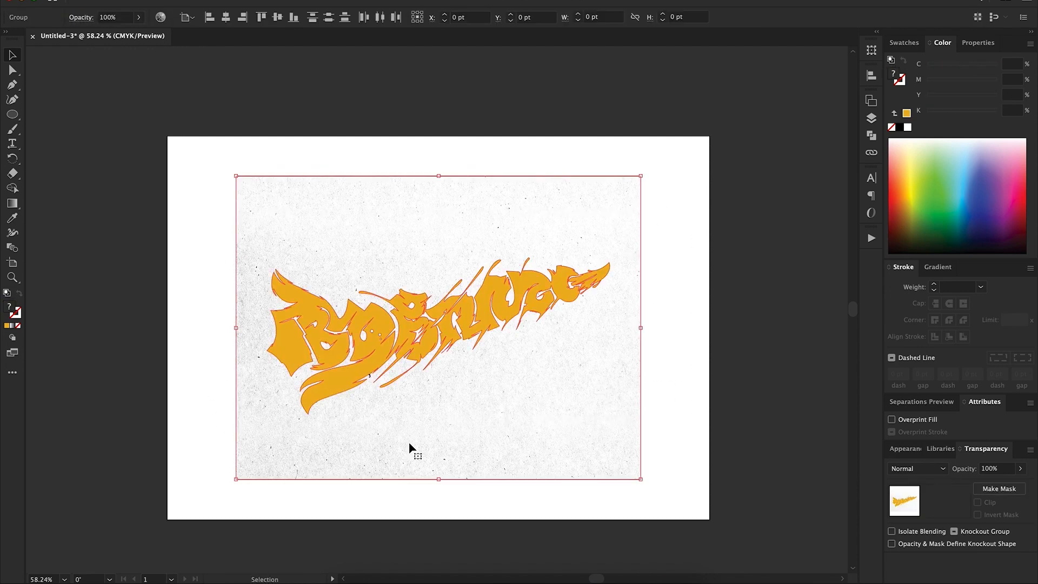
key("ctrl+7")
key("ctrl+z")
left_click(679, 374)
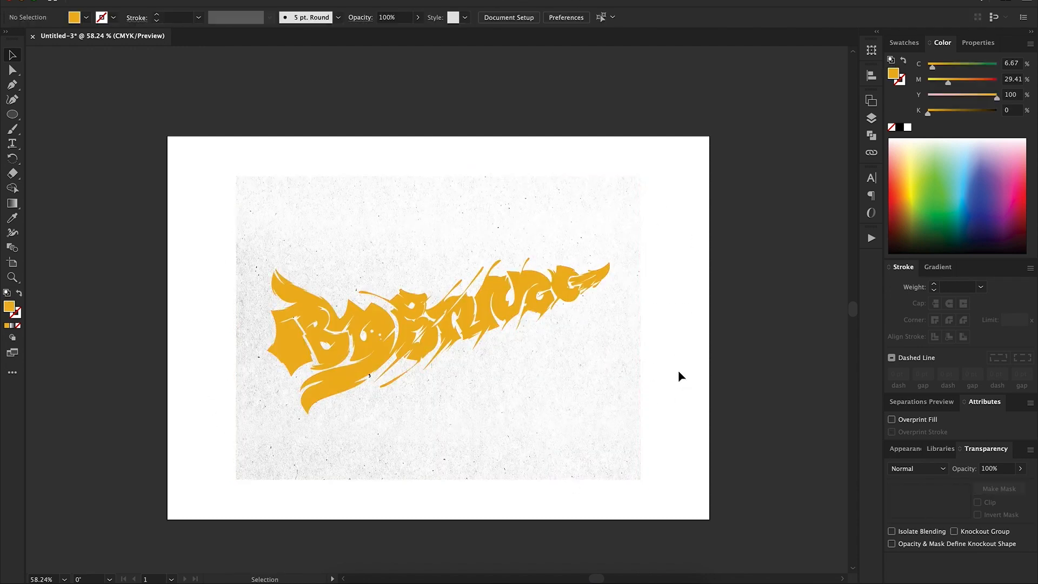
Select the lettering together with the paper texture and make an opacity mask from them.
left_click(485, 316)
left_click(615, 420, "shift")
left_click(612, 443)
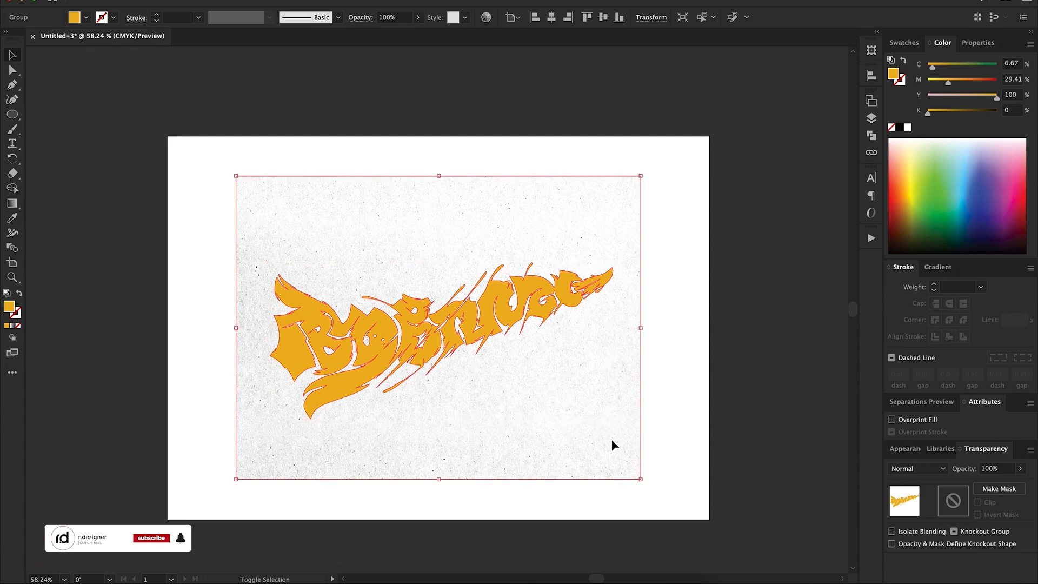
left_click(507, 325, "shift")
left_click(612, 476, "shift")
left_click(999, 489)
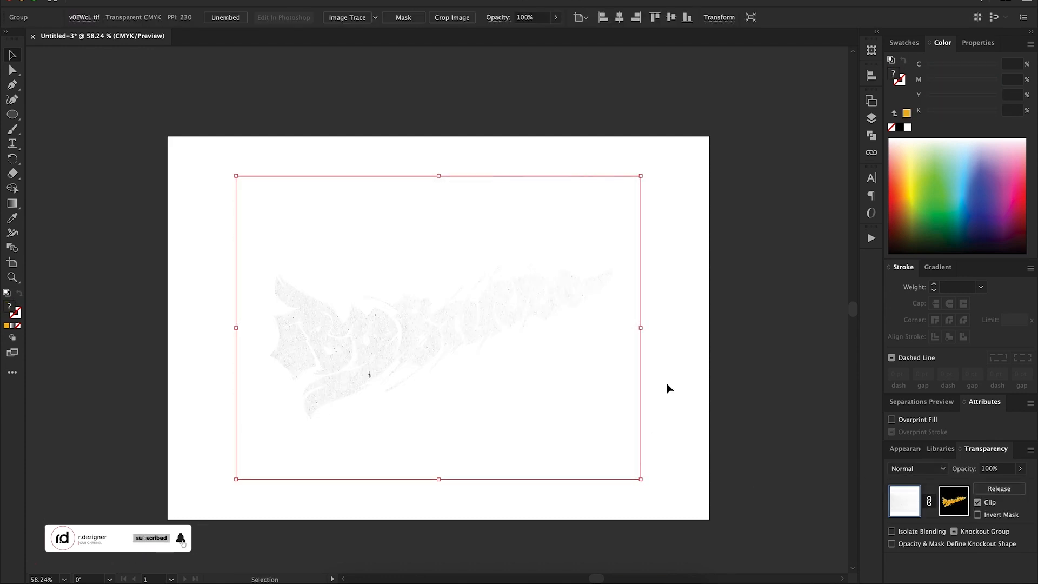
Try the Clip and Invert Mask options on the masked paper texture.
left_click(666, 382)
left_click(432, 342)
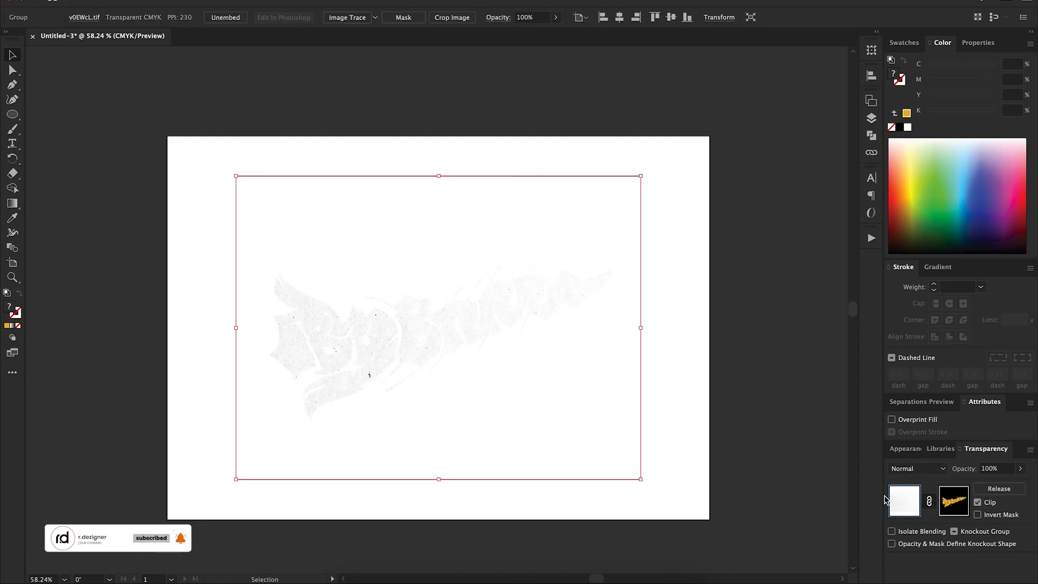
left_click(978, 502)
left_click(979, 503)
left_click(978, 515)
left_click(662, 345)
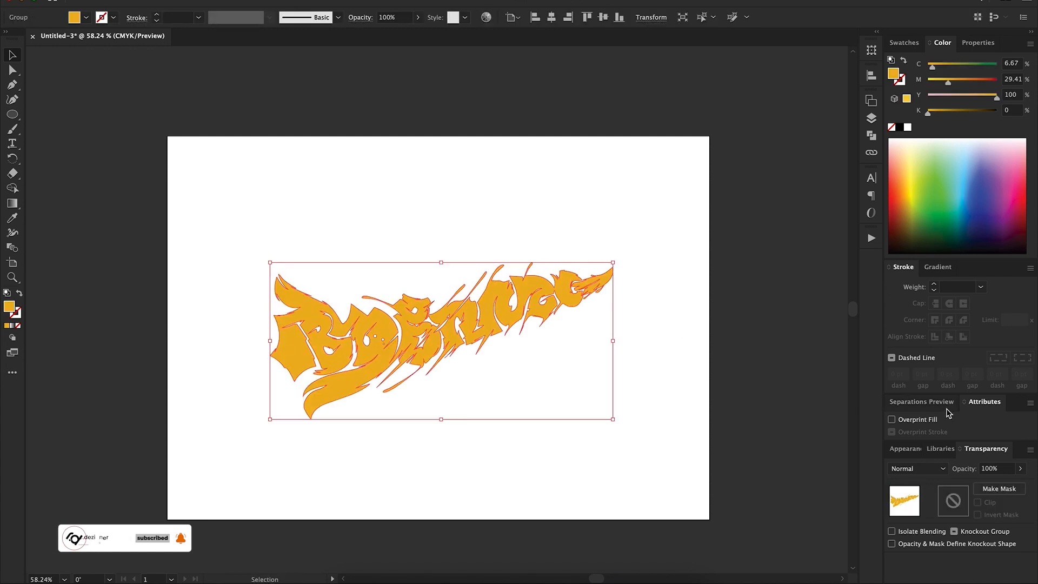
Try the Luminosity, Hue and Color blend modes on the yellow lettering group and return it to Normal.
left_click(920, 468)
left_click(934, 457)
left_click(933, 469)
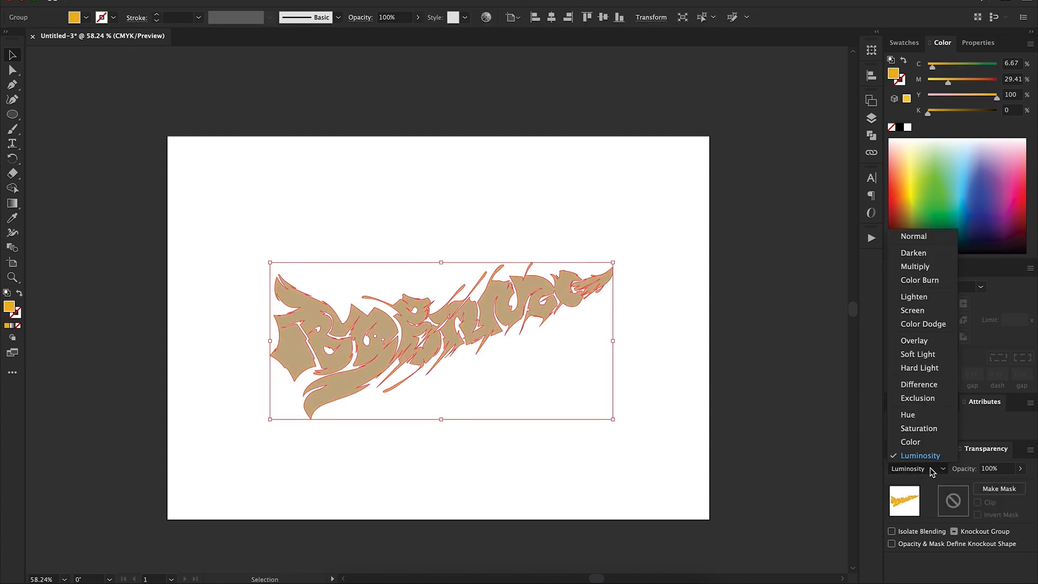
left_click(919, 415)
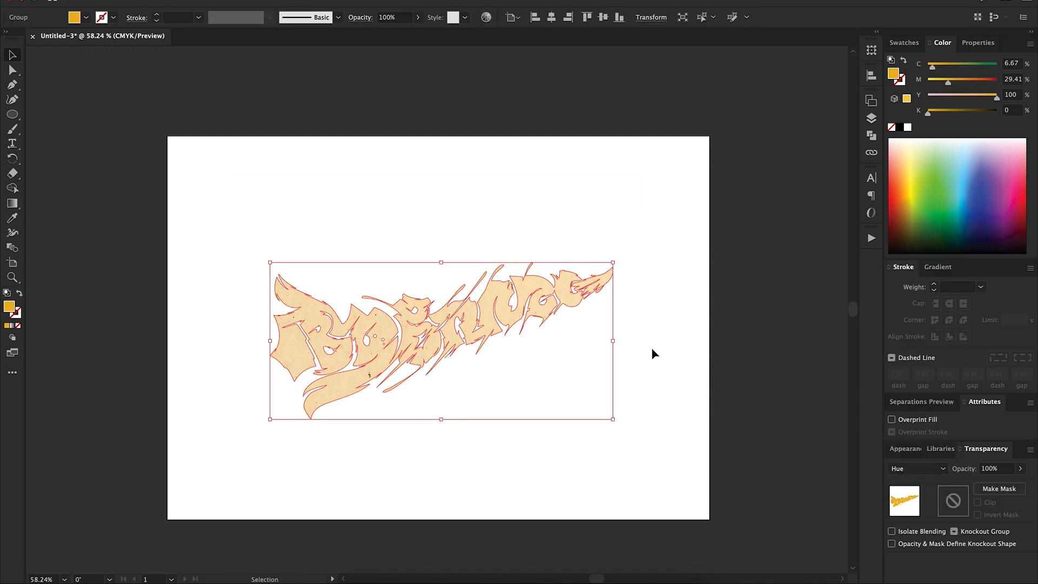
left_click(935, 470)
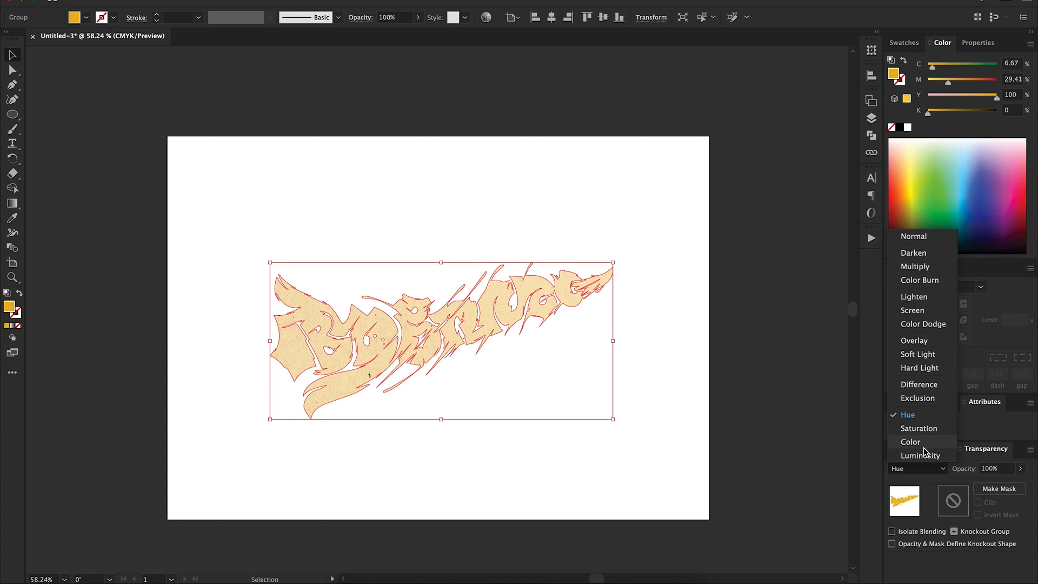
left_click(926, 442)
left_click(933, 469)
left_click(911, 236)
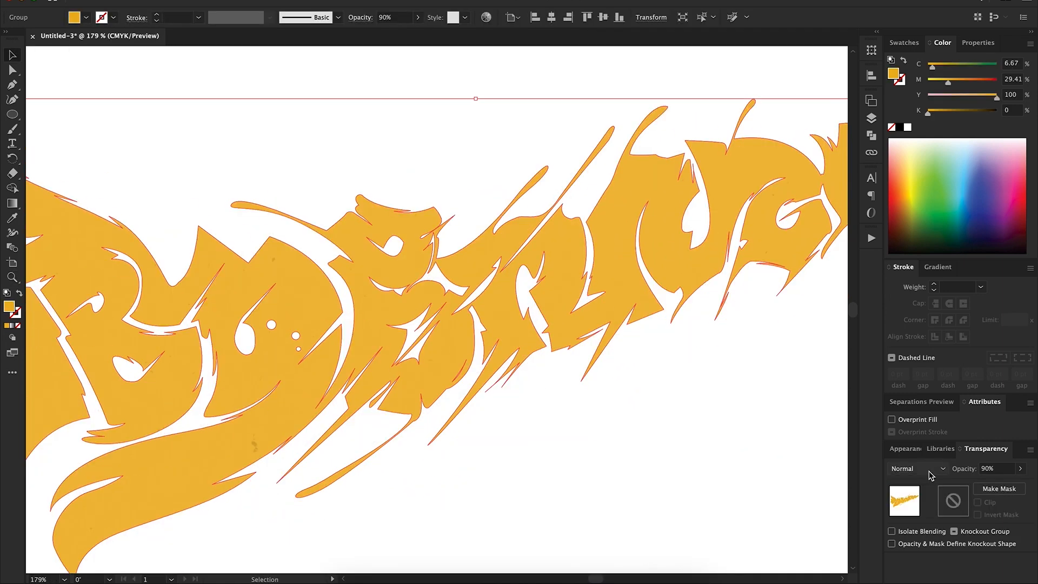
Set the yellow lettering group's blend mode to Multiply and its opacity to 100%.
left_click(919, 468)
left_click(915, 266)
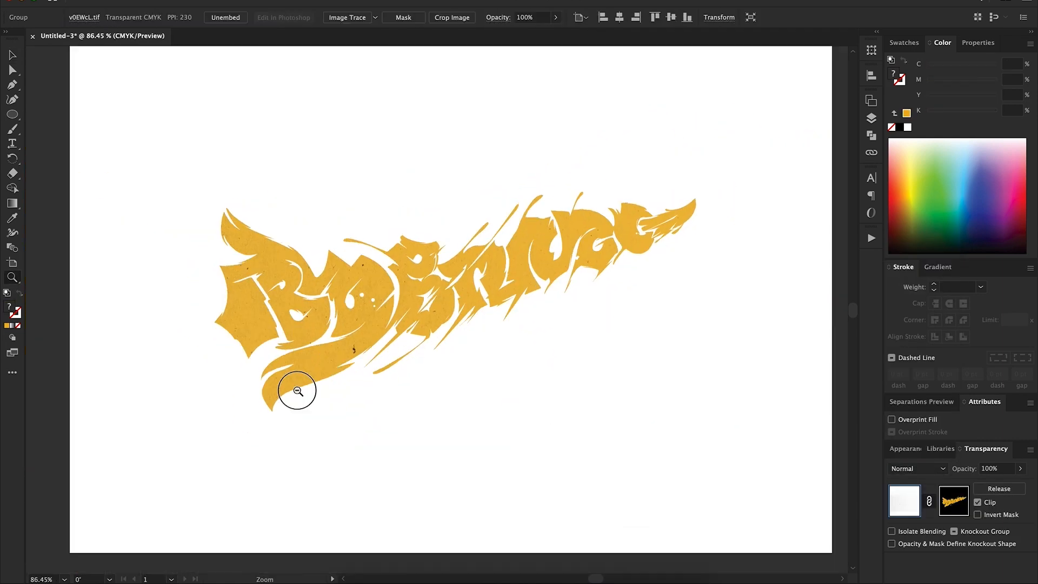
left_click_drag(298, 391, 788, 483)
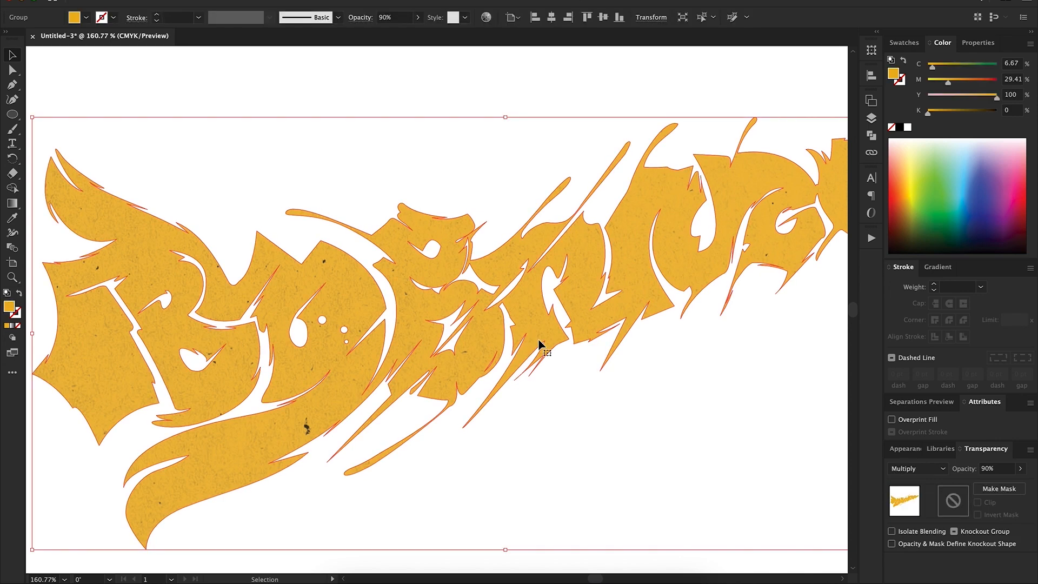
key("ctrl+0")
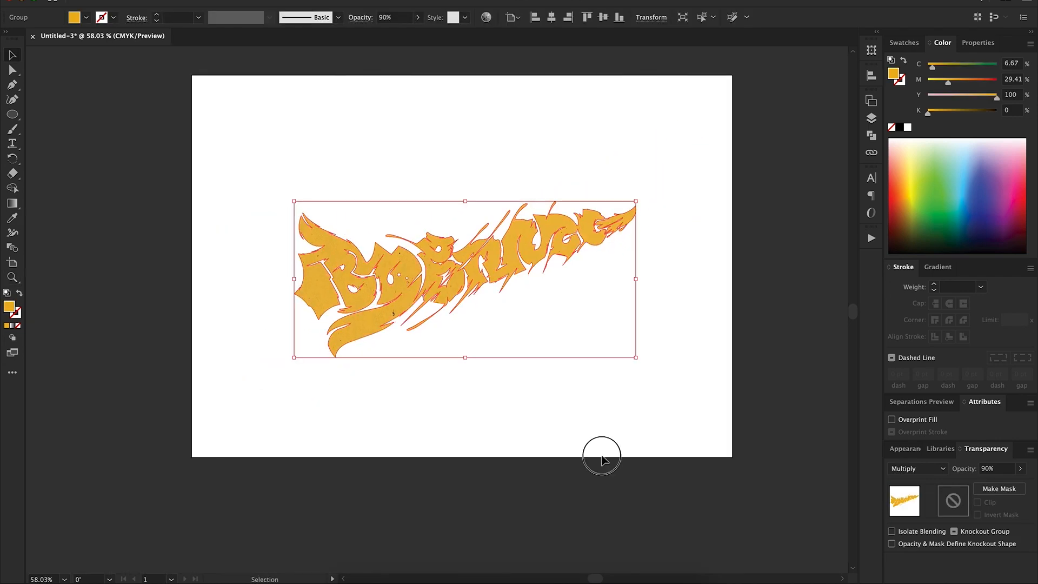
left_click(600, 289)
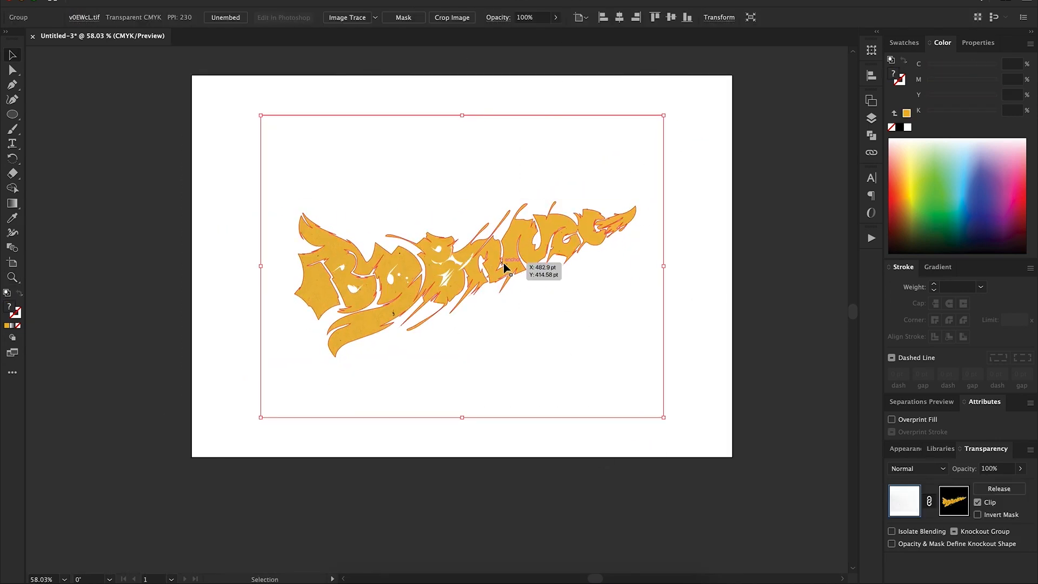
left_click(504, 267)
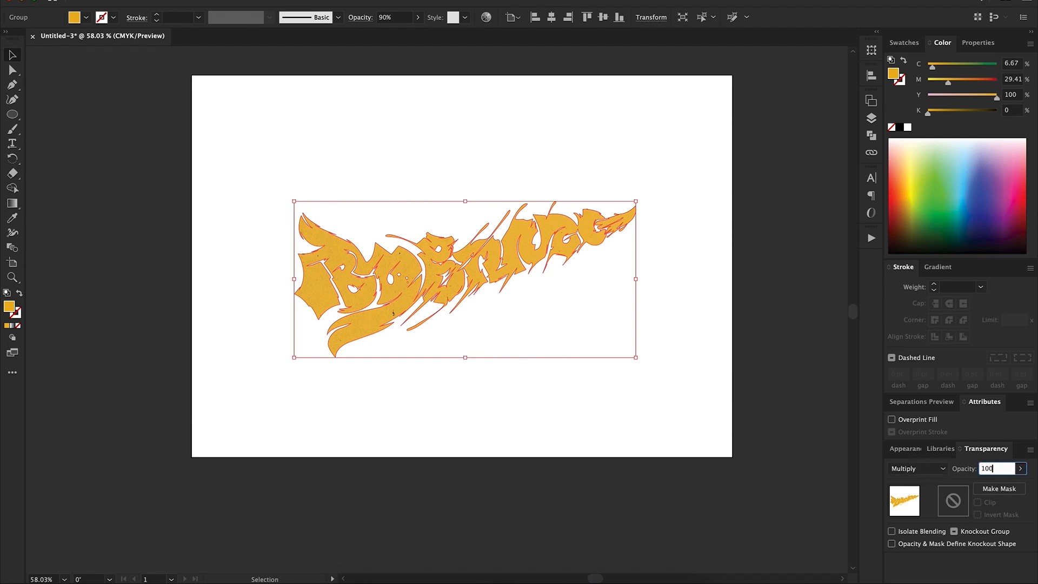
type("100")
left_click(647, 401)
Unlink the opacity mask from the paper texture and shift the texture slightly so its large dark speck leaves the lettering.
key("z")
left_click_drag(450, 279, 578, 296)
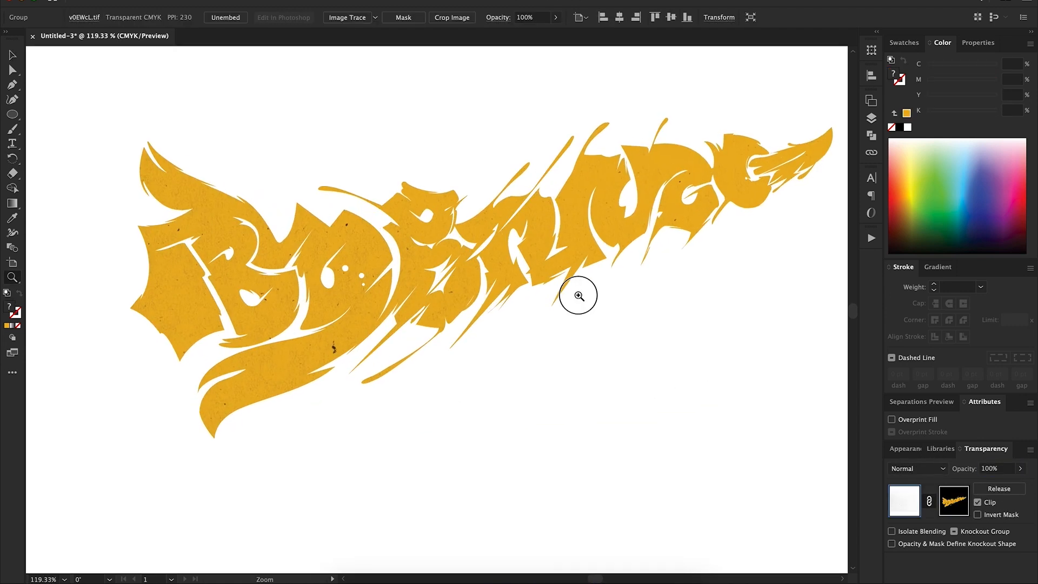
key("v")
left_click(336, 347)
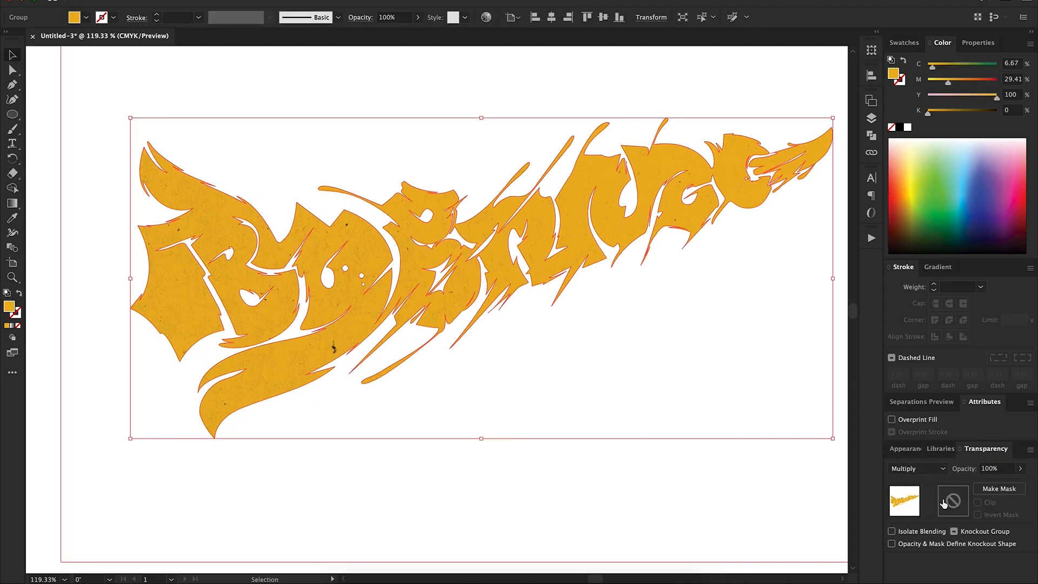
left_click(944, 503)
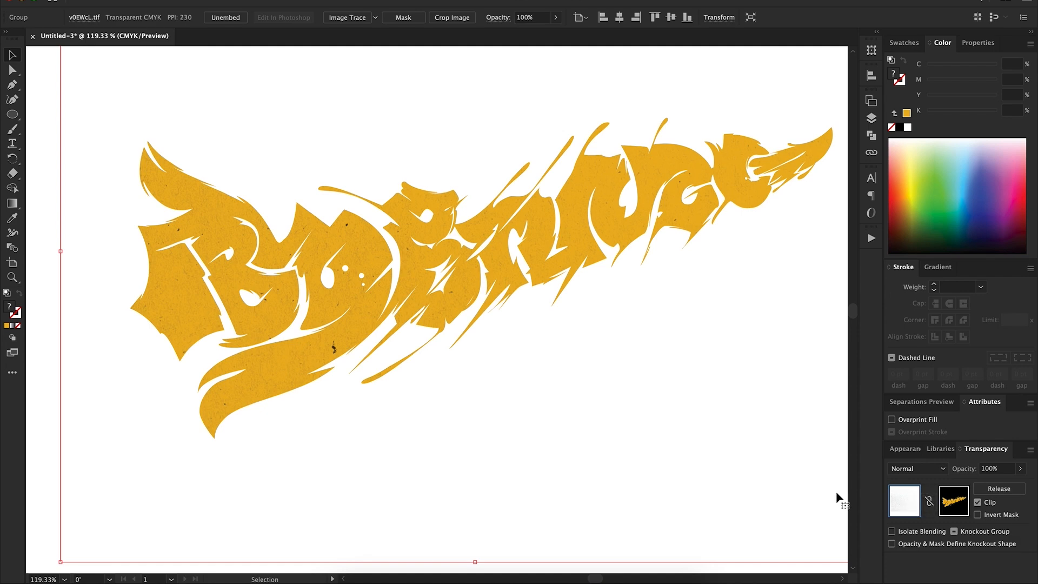
key("ctrl+0")
left_click(782, 391)
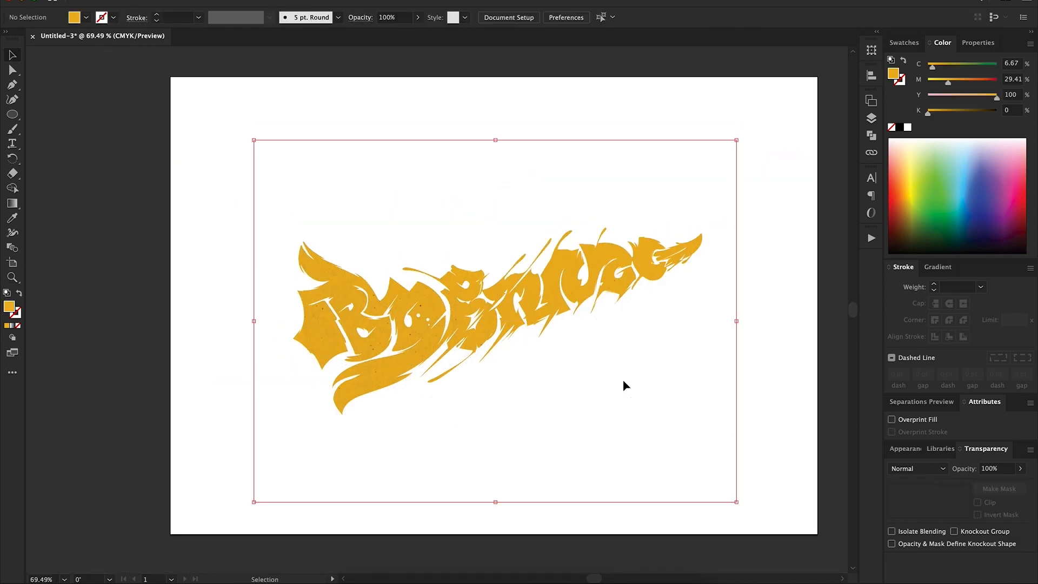
left_click_drag(597, 378, 600, 386)
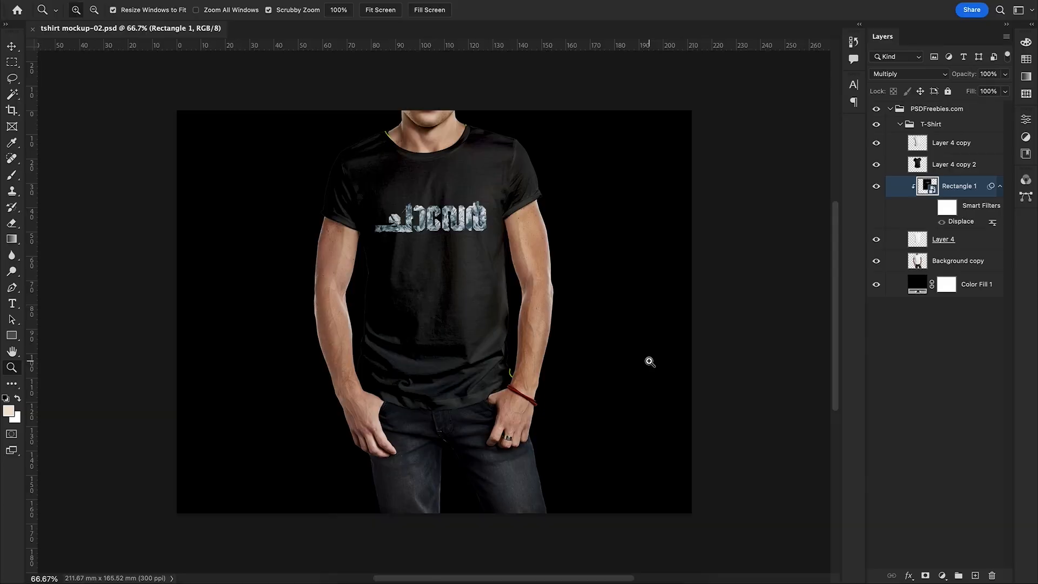
Open the Rectangle 1 smart object of the Photoshop T-shirt mockup and copy all the textured lettering artwork from Illustrator.
key("v")
double_click(649, 359)
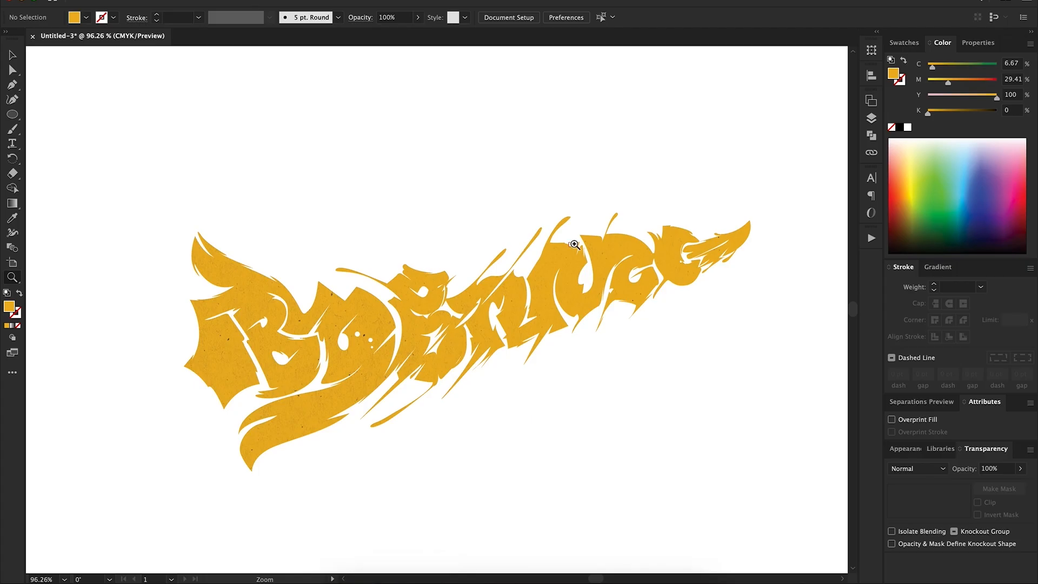
key("ctrl+minus")
key("ctrl+a")
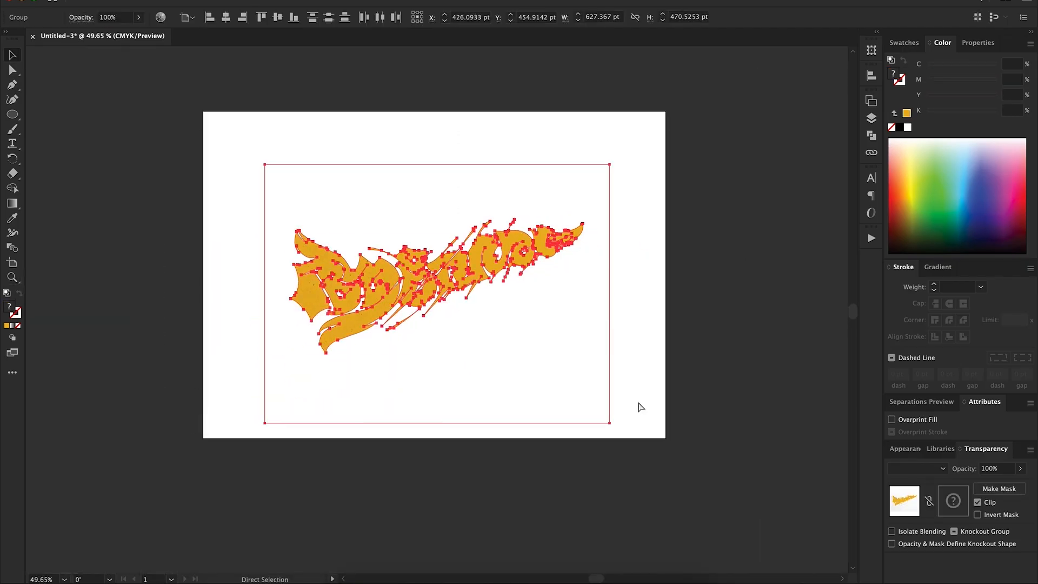
key("ctrl+c")
Paste the lettering as pixels into Rectangle 1.psb, scale it to about 27.8%, and place it on the shirt's chest.
key("ctrl+v")
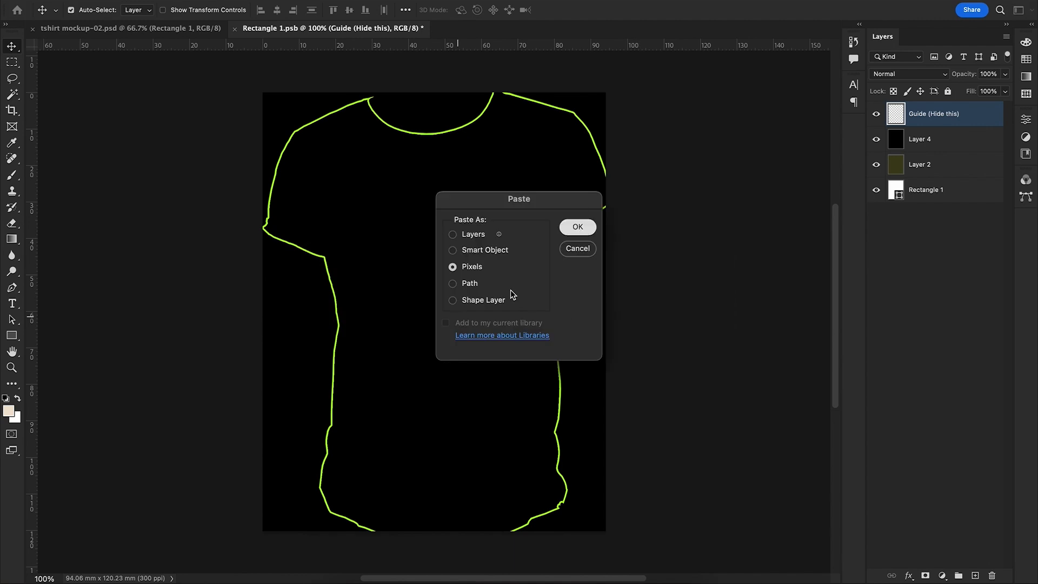
key("Return")
left_click_drag(557, 254, 587, 231)
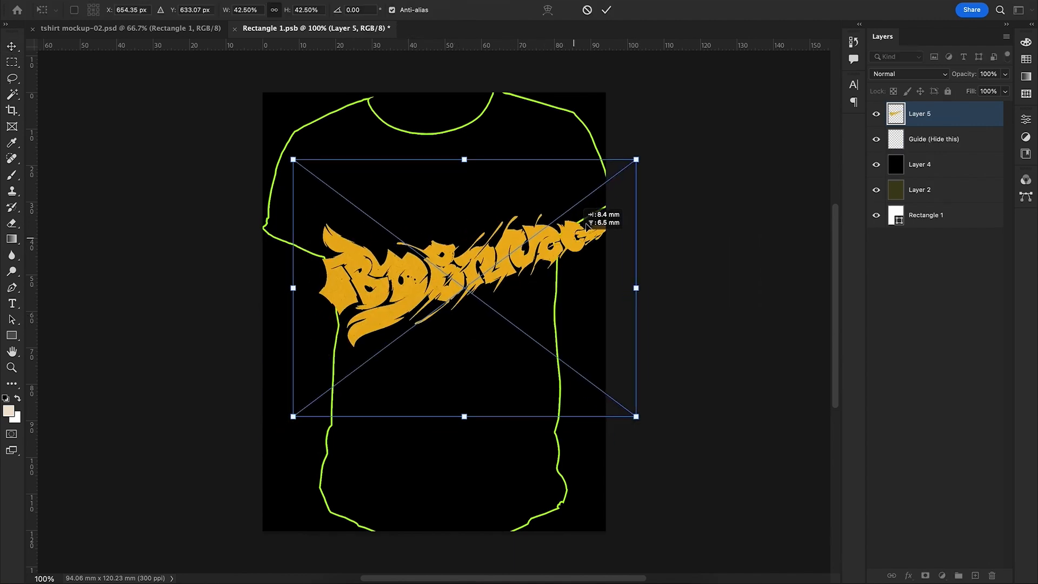
left_click_drag(635, 160, 576, 210)
left_click_drag(550, 268, 530, 233)
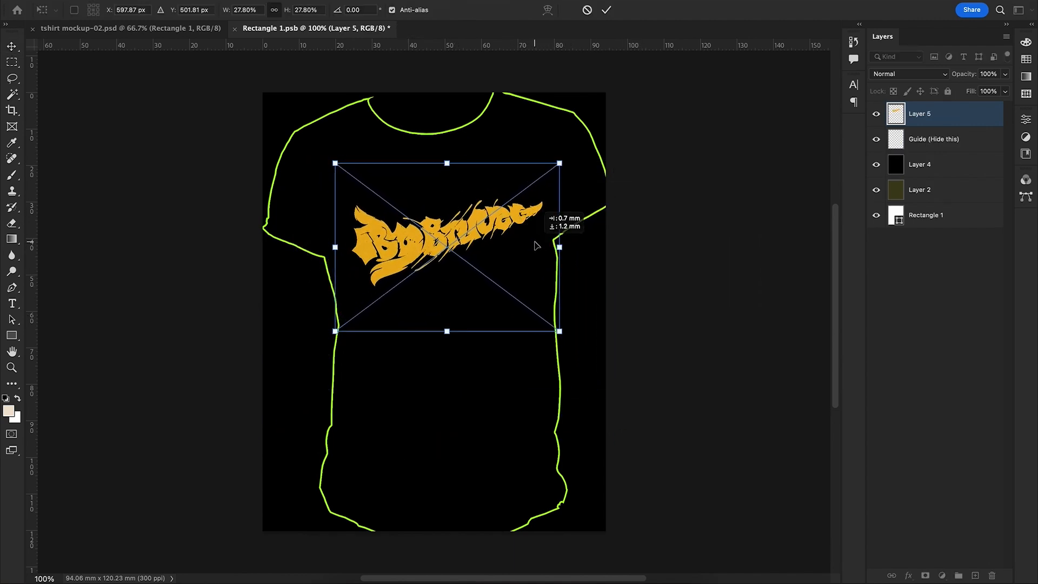
key("Return")
Delete the black Layer 4 and the olive Layer 2 from the smart object.
left_click(925, 167)
key("BackSpace")
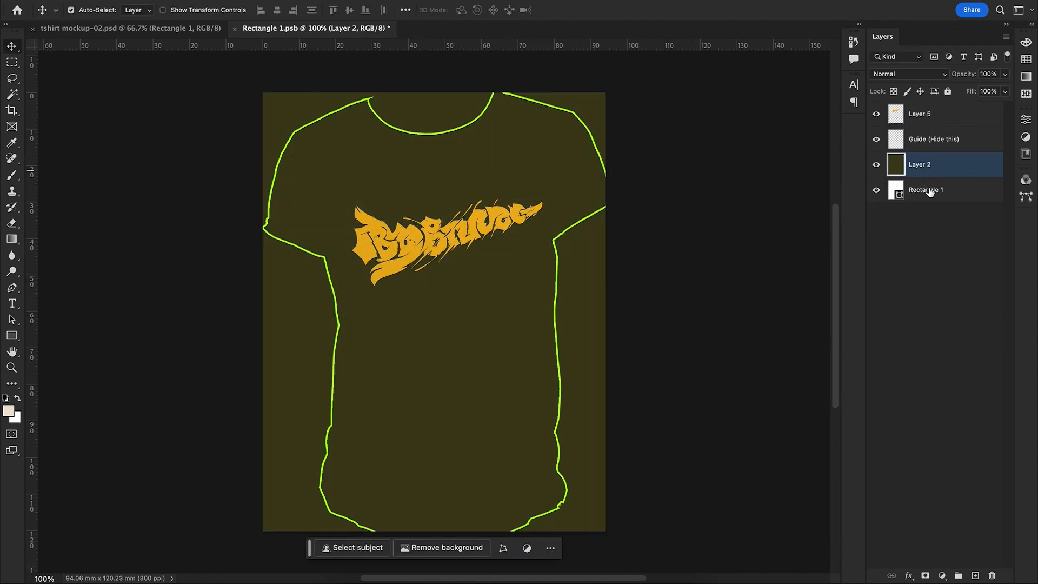
key("BackSpace")
Add a solid color fill layer above Rectangle 1, sampling the lettering's yellow and darkening it to a deep brown.
left_click(943, 575)
left_click(989, 381)
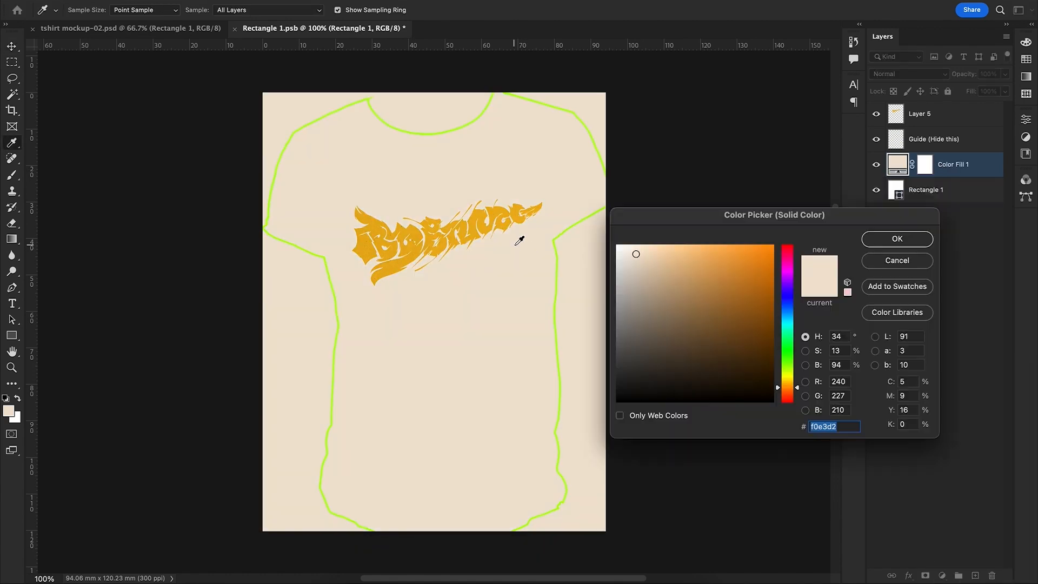
left_click_drag(649, 282, 616, 305)
left_click(480, 223)
left_click_drag(754, 267, 760, 359)
left_click(896, 237)
Save the Rectangle 1 smart object and close it to return to the T-shirt mockup.
key("super+s")
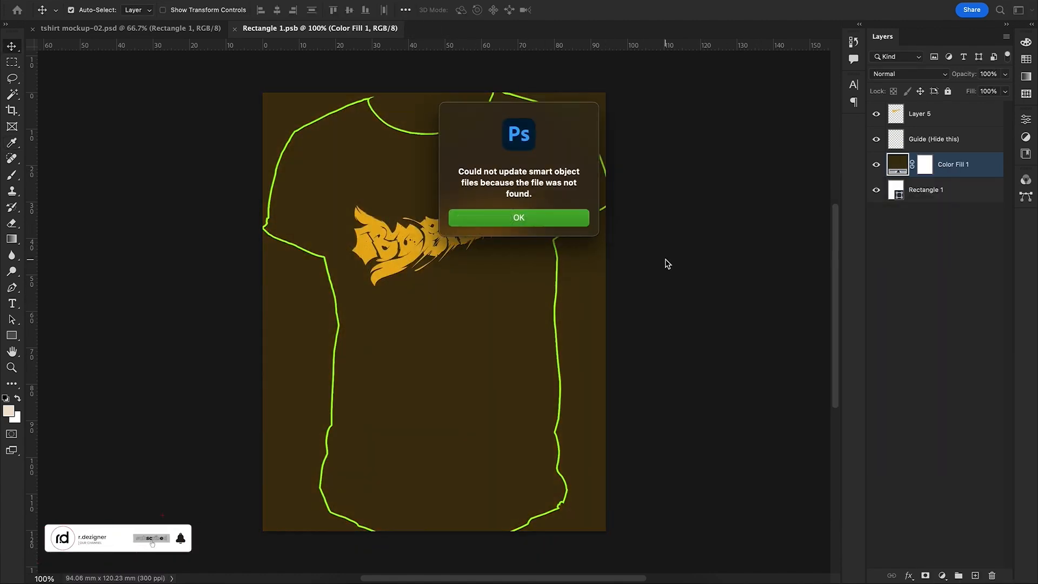
key("Return")
key("super+w")
Recolor the mockup's Color Fill 1 background to a golden yellow sampled from the shirt lettering and slightly adjusted.
double_click(913, 291)
left_click_drag(471, 258, 471, 215)
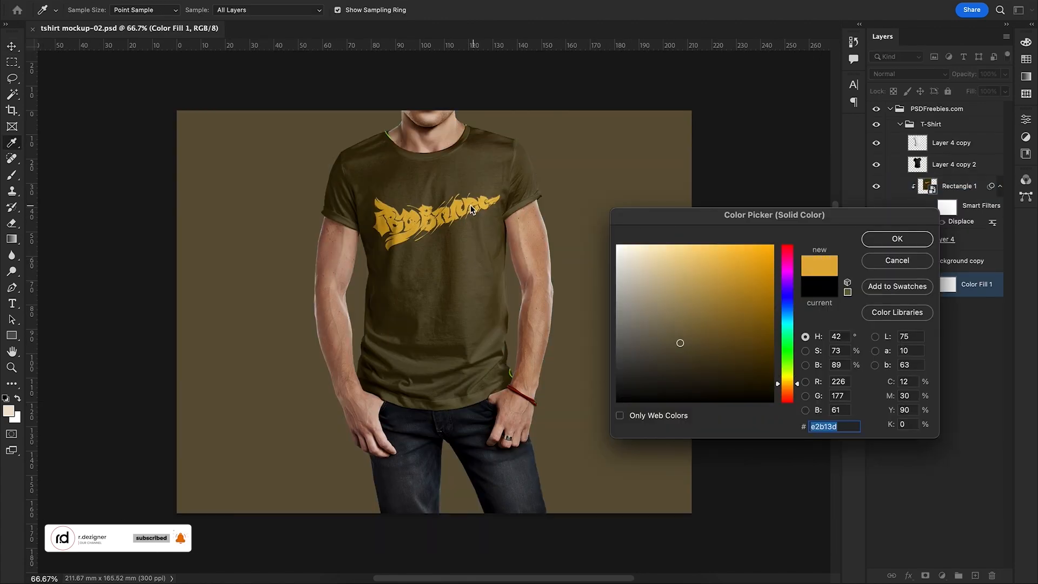
left_click_drag(738, 264, 745, 277)
key("Return")
scroll(508, 536, "right", 3)
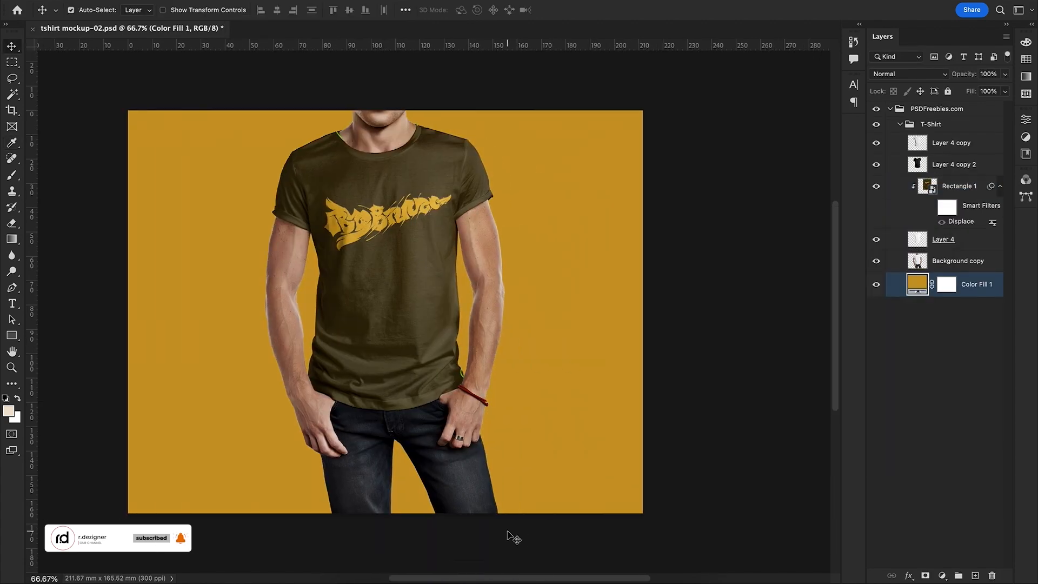
scroll(511, 536, "left", 1)
Save the mockup in Downloads as "tshirt mockup.psd" in Photoshop format with Maximize Compatibility enabled.
key("super+shift+s")
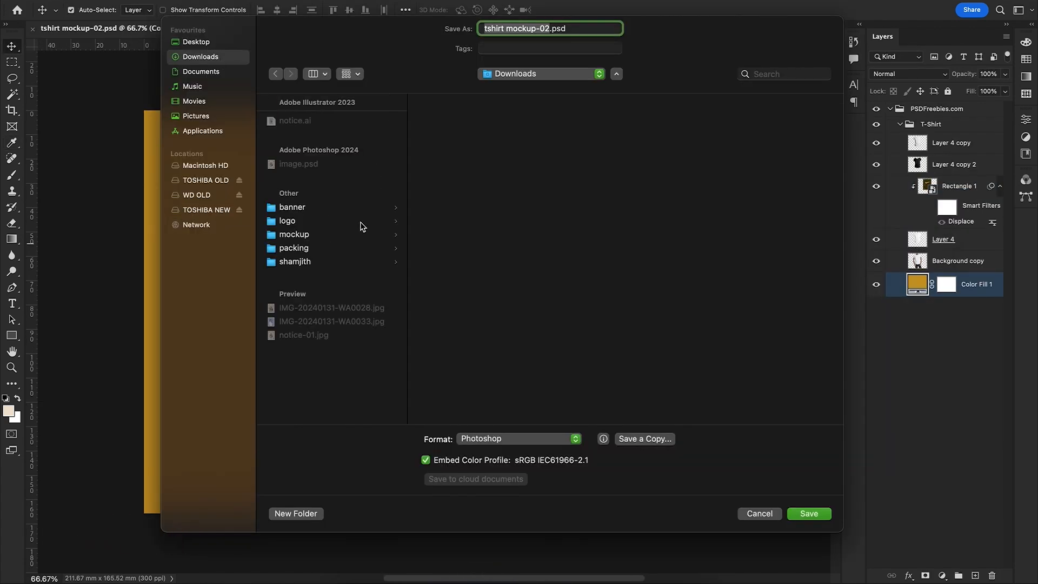
key("Return")
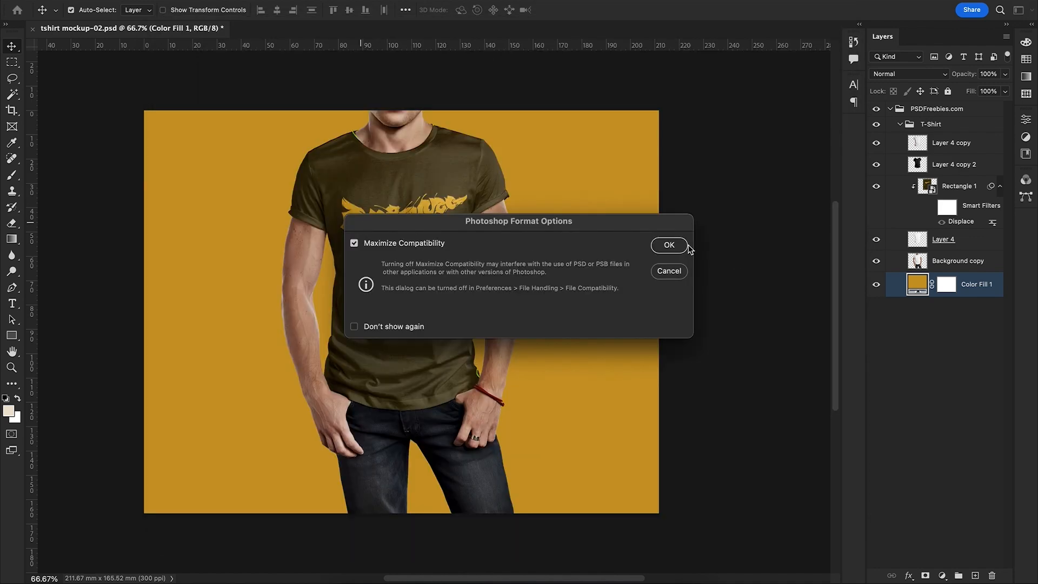
left_click(676, 245)
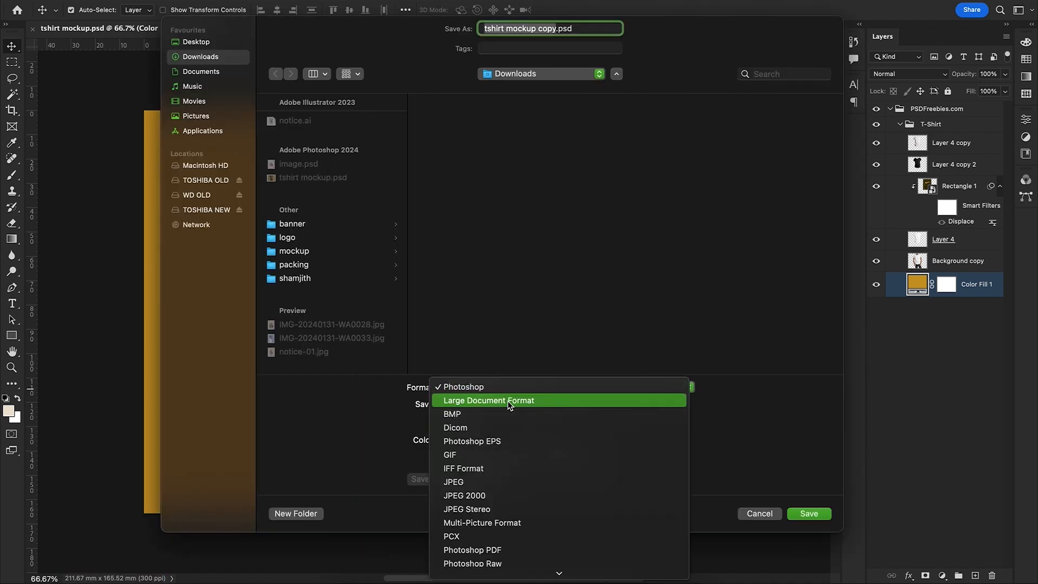
Choose a file format for an additional copy of the mockup and switch to the lettering document in Illustrator.
left_click(761, 536)
left_click(491, 574)
left_click(651, 352)
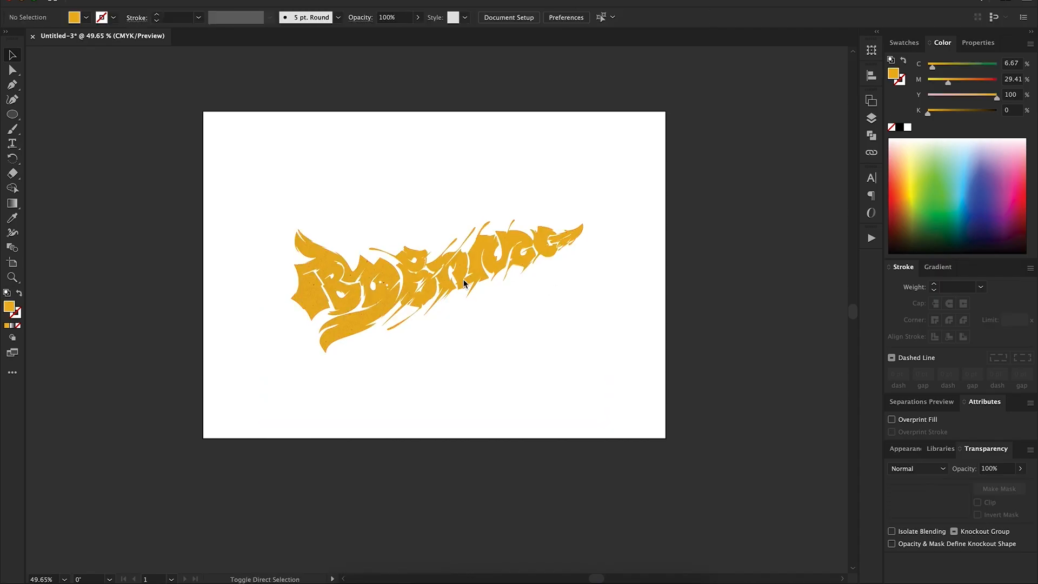
Save the lettering document in Downloads as "title card" in Adobe Illustrator format.
key("super+shift+s")
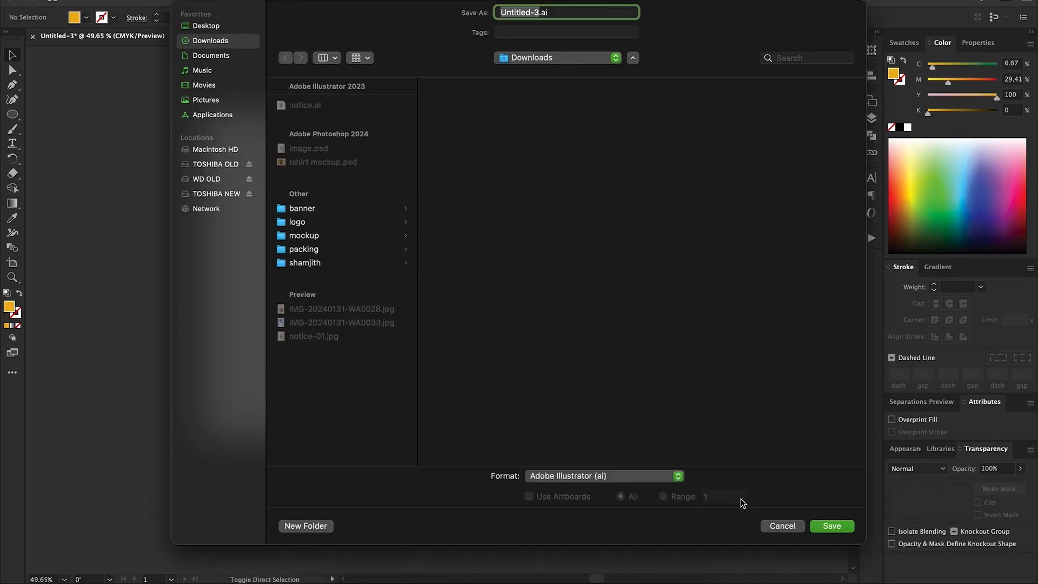
type("title card")
key("Return")
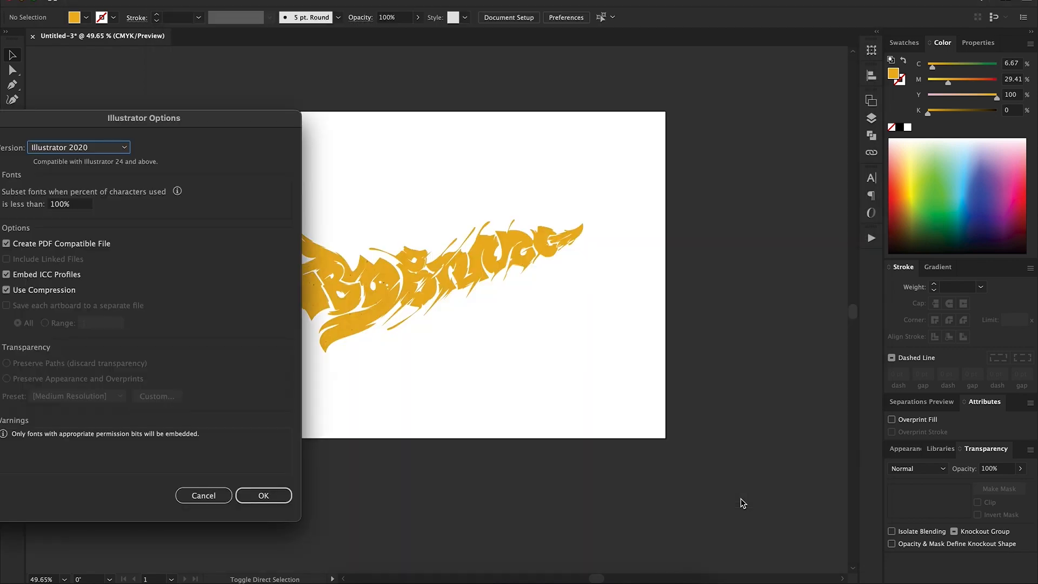